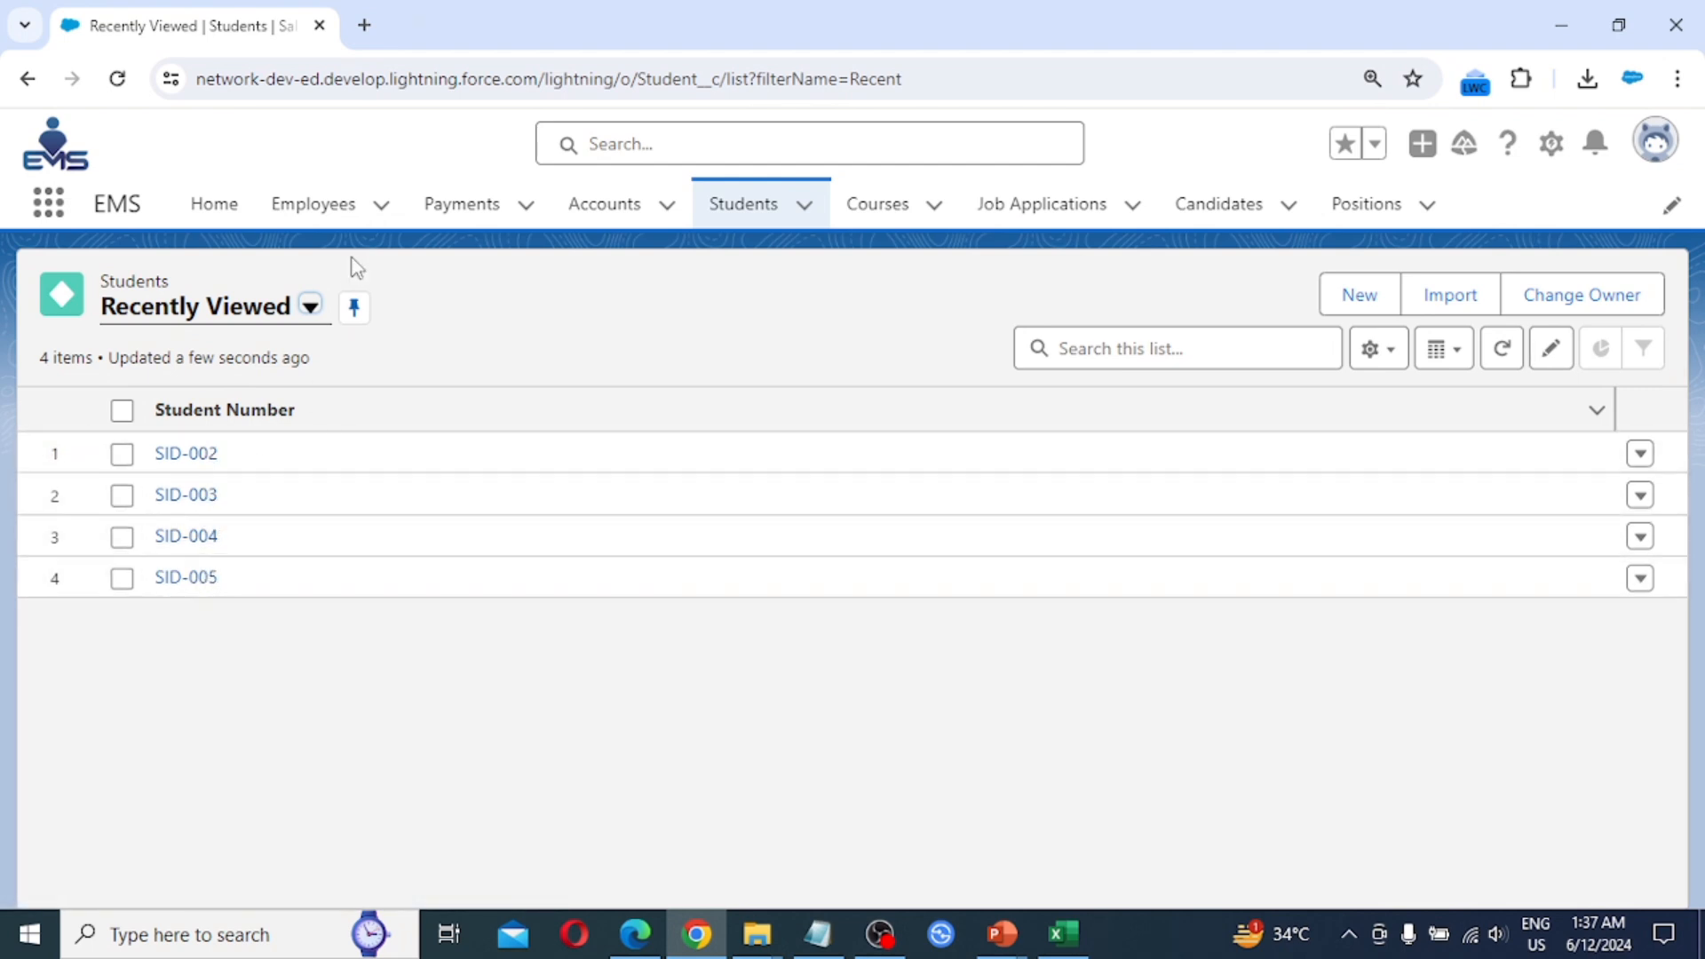
# Show all students in the Students list and check which account is signed in.
pyautogui.click(310, 307)
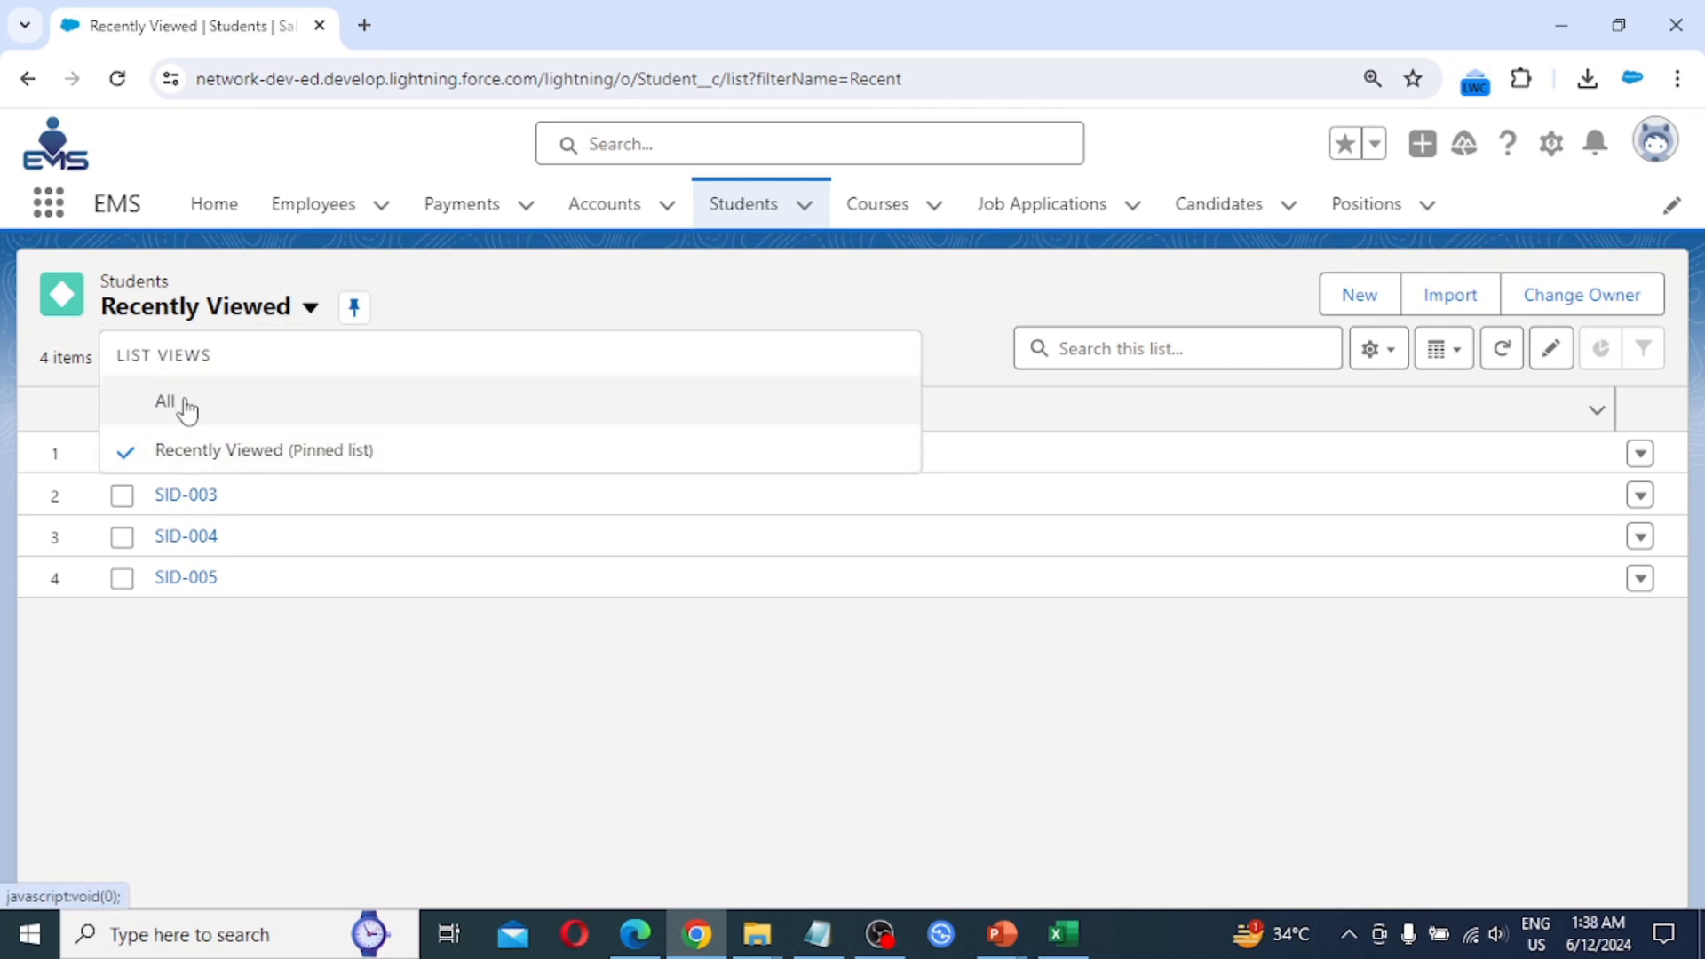
pyautogui.click(184, 408)
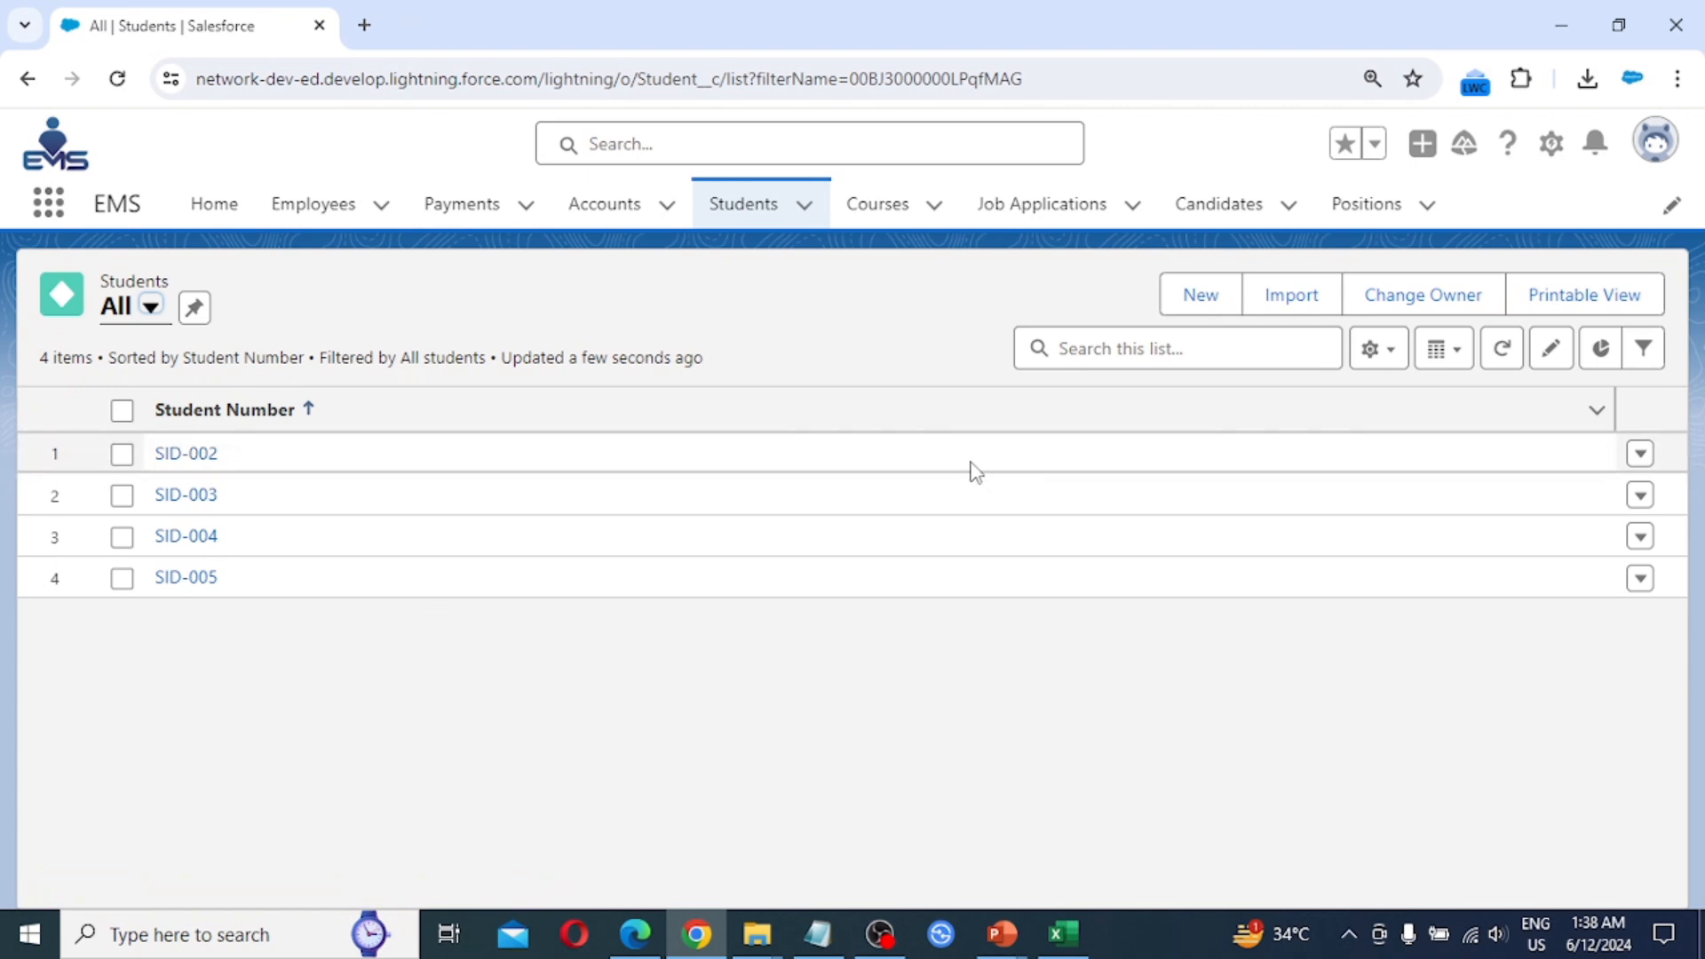
pyautogui.click(1656, 140)
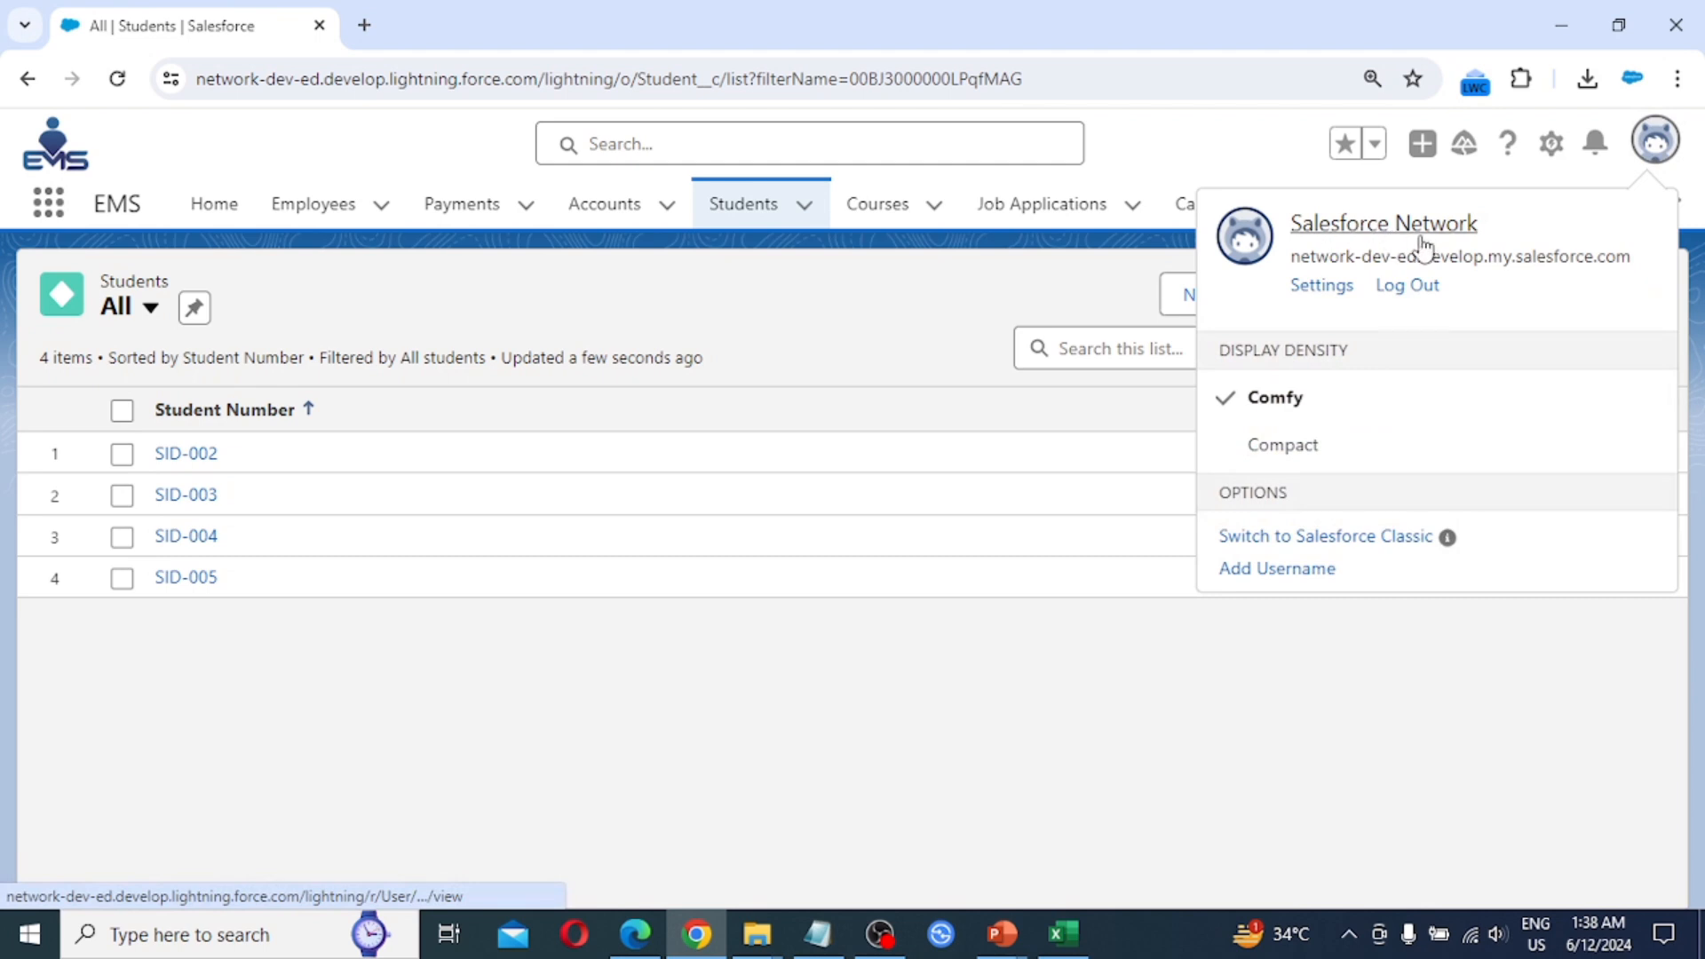
# Examine the record owner of each student, SID-002 through SID-005, and reopen SID-003.
pyautogui.click(188, 455)
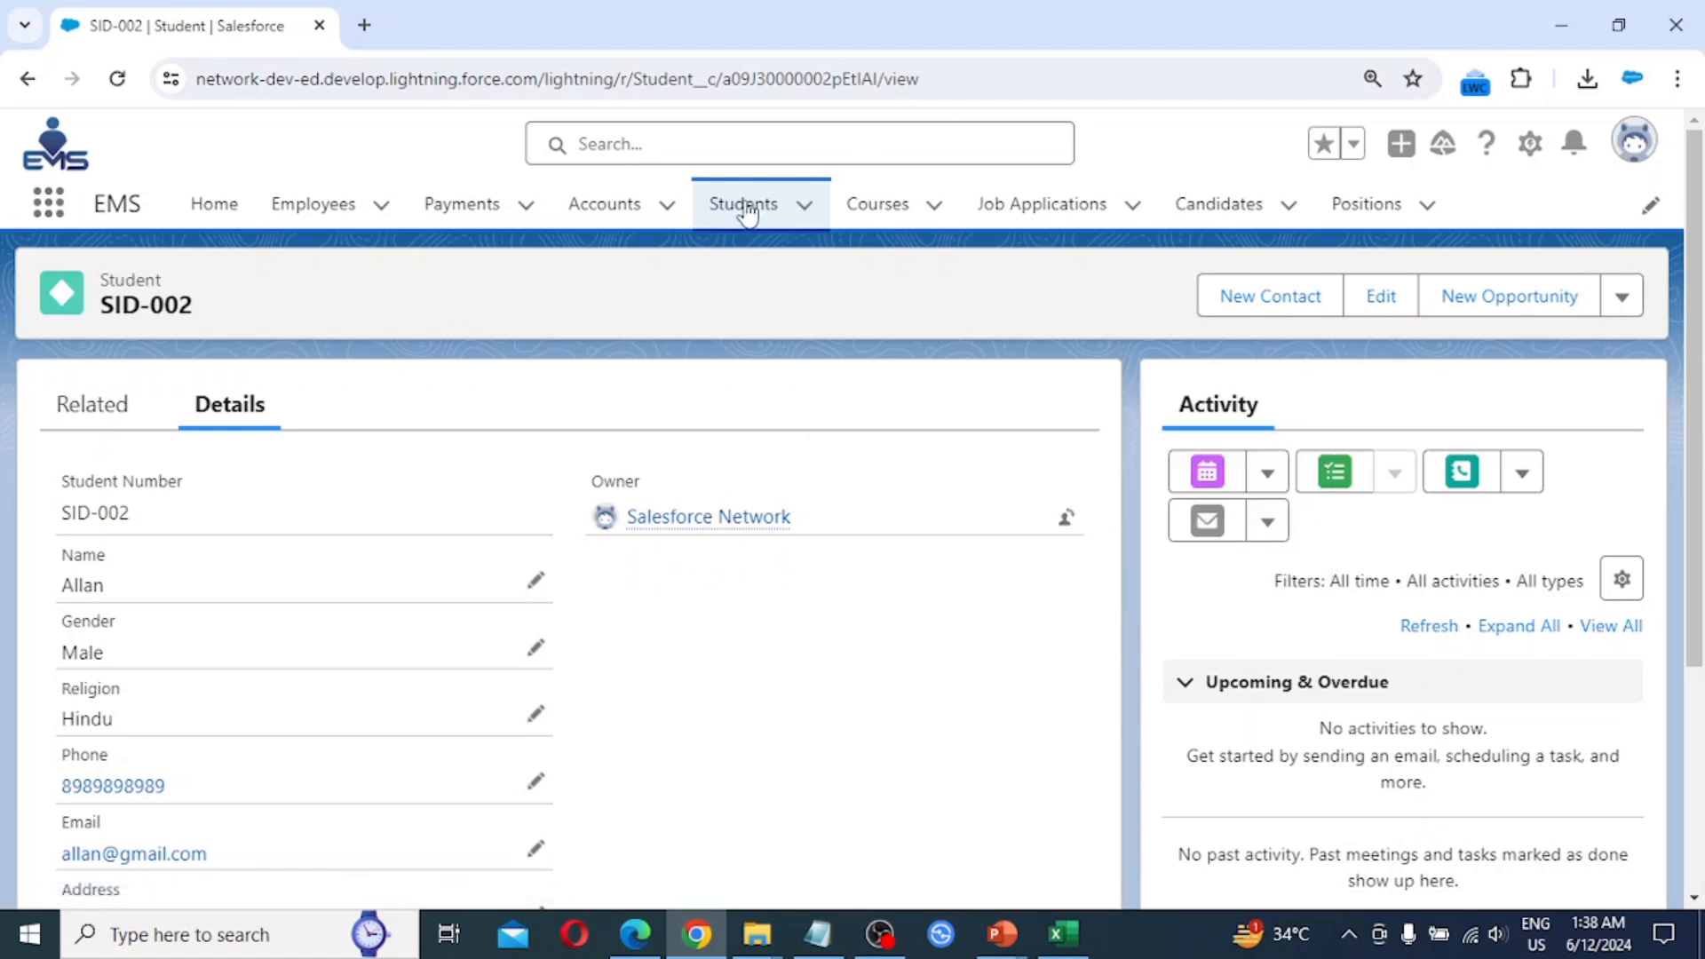
pyautogui.click(746, 213)
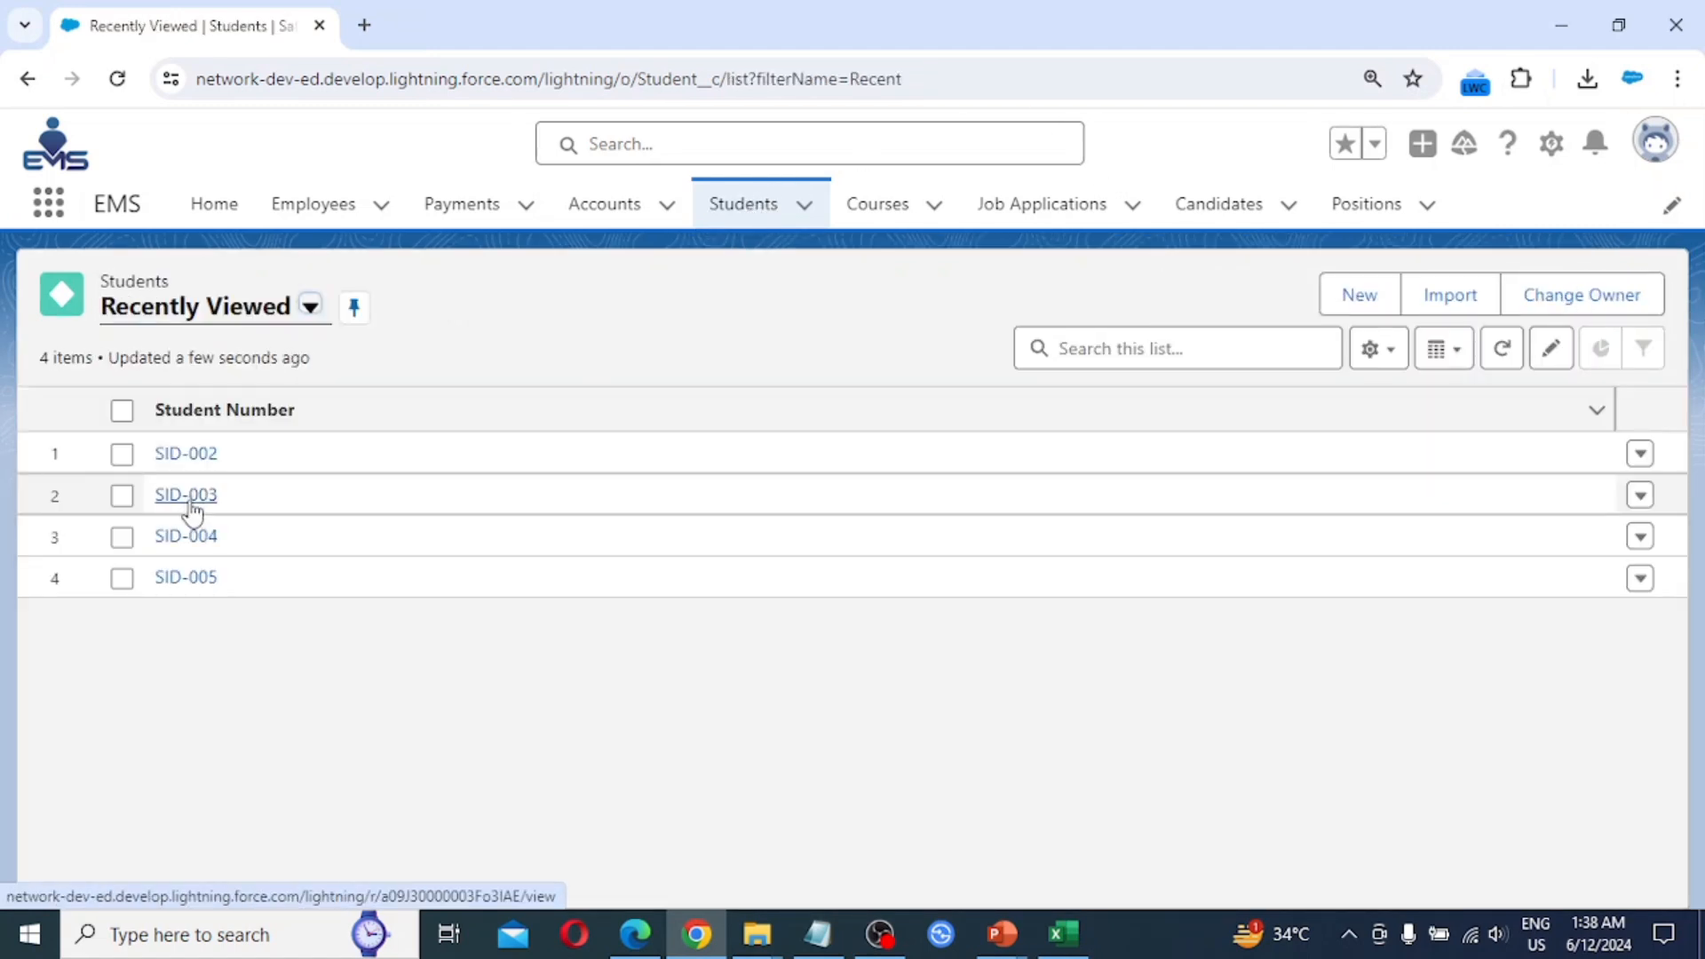
pyautogui.click(192, 495)
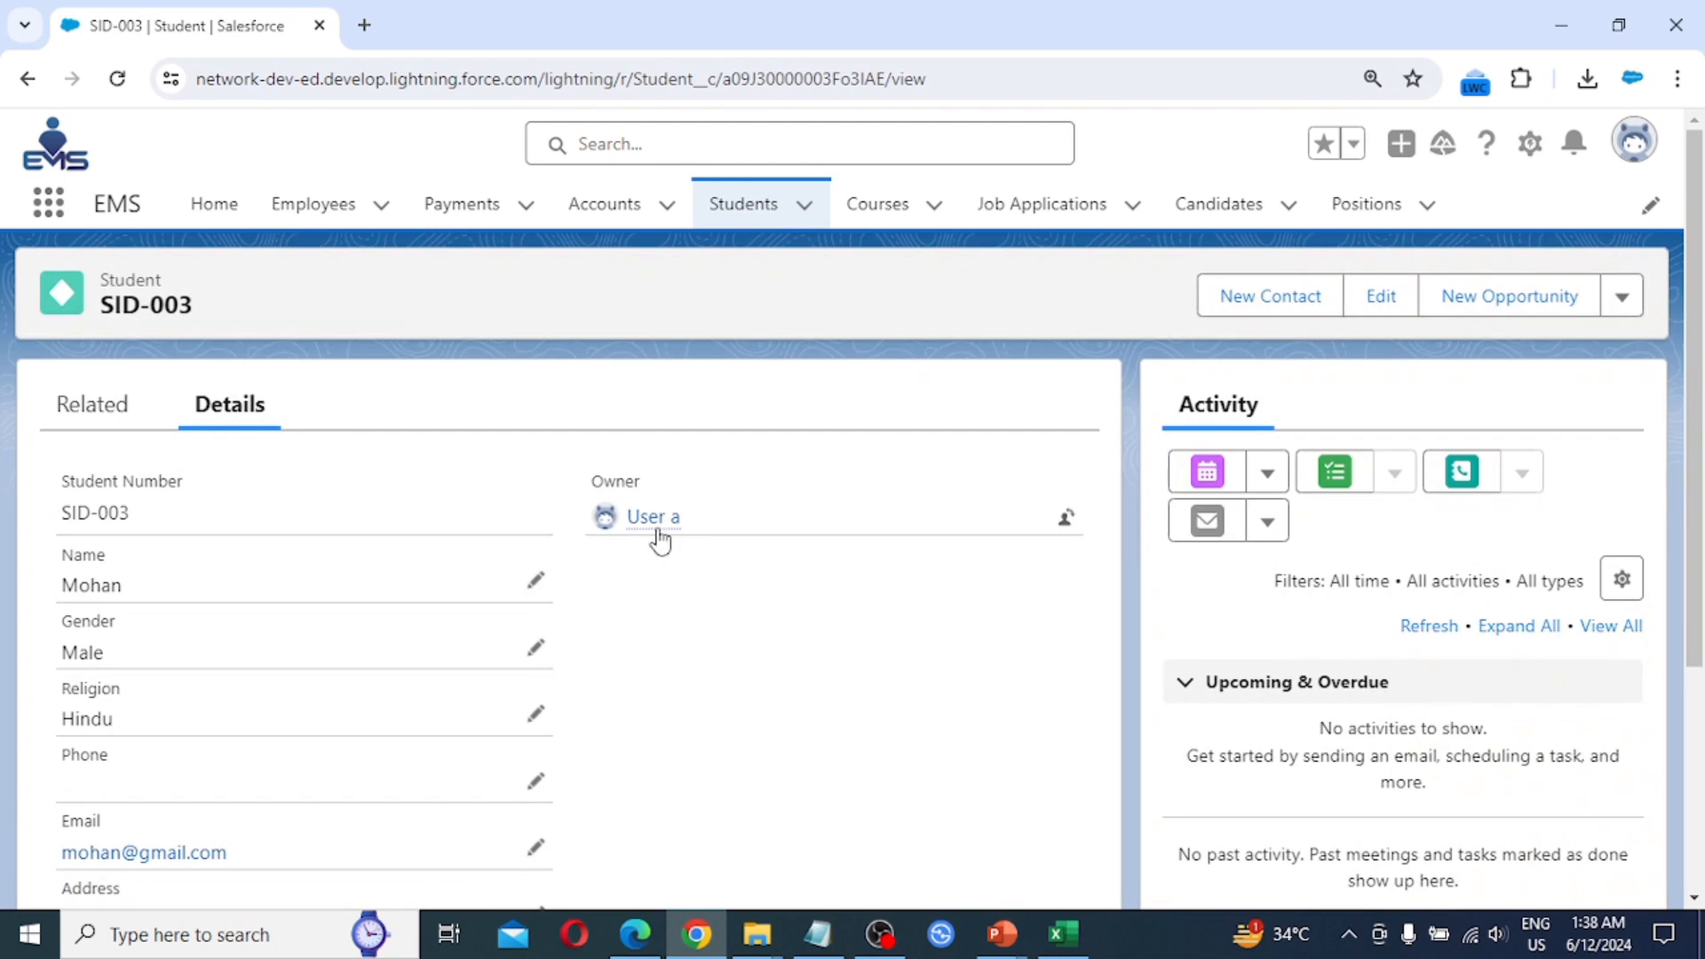
pyautogui.moveTo(657, 531)
pyautogui.click(734, 217)
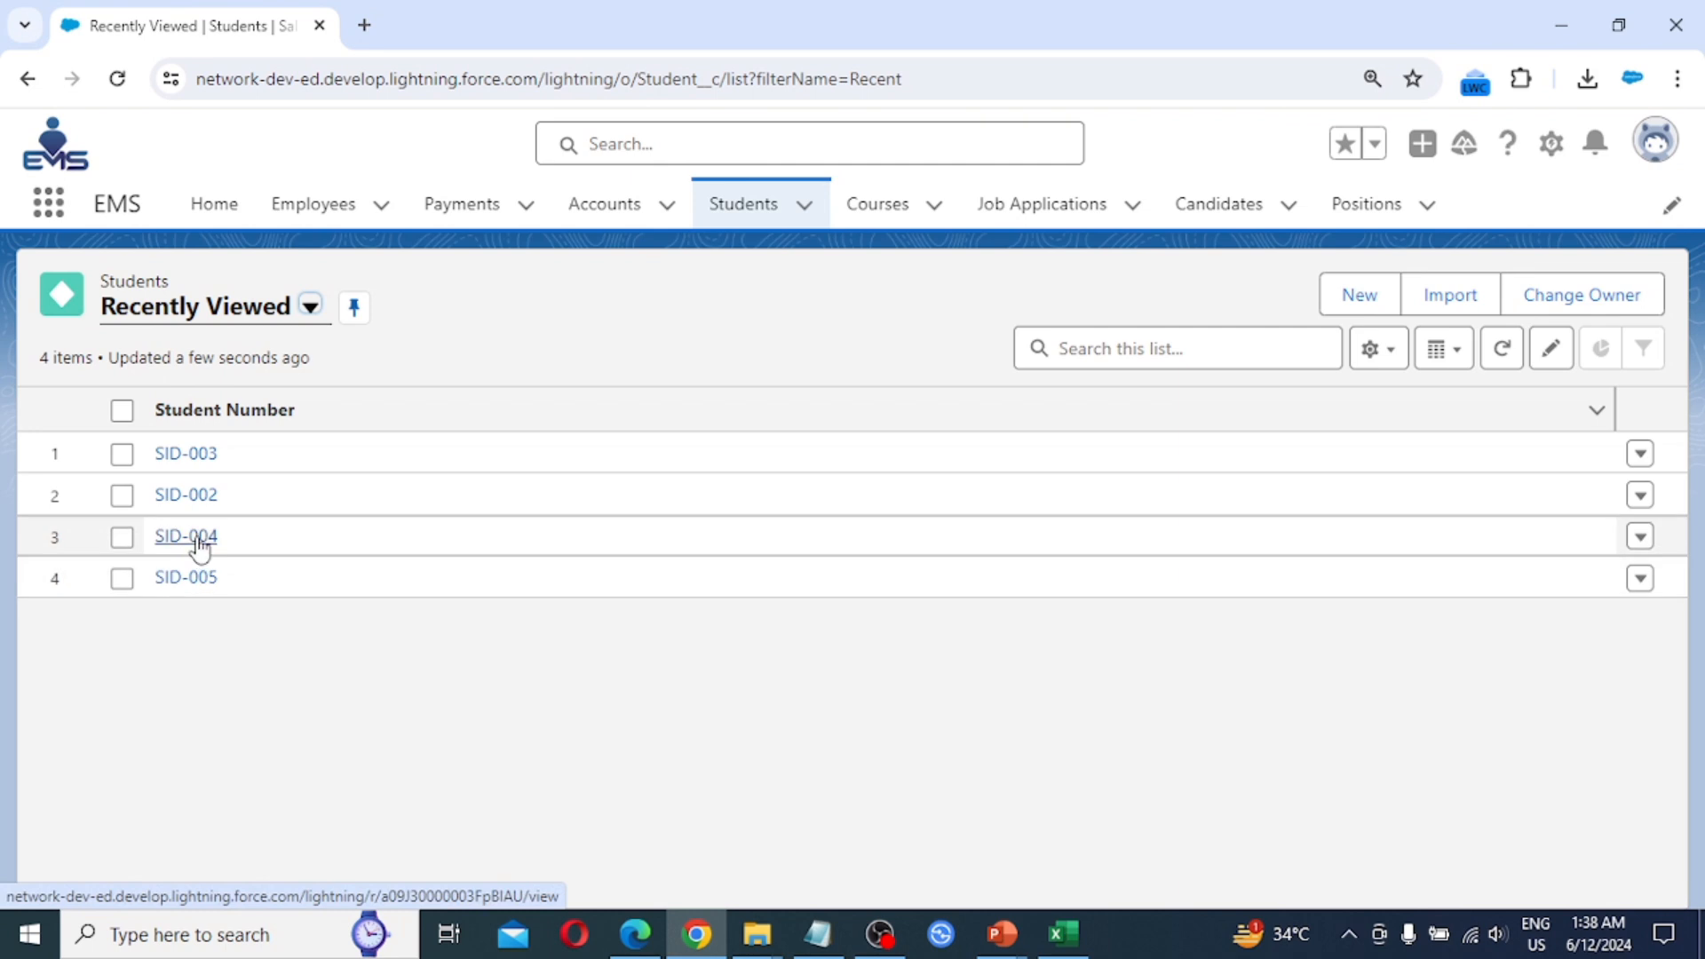
pyautogui.click(198, 536)
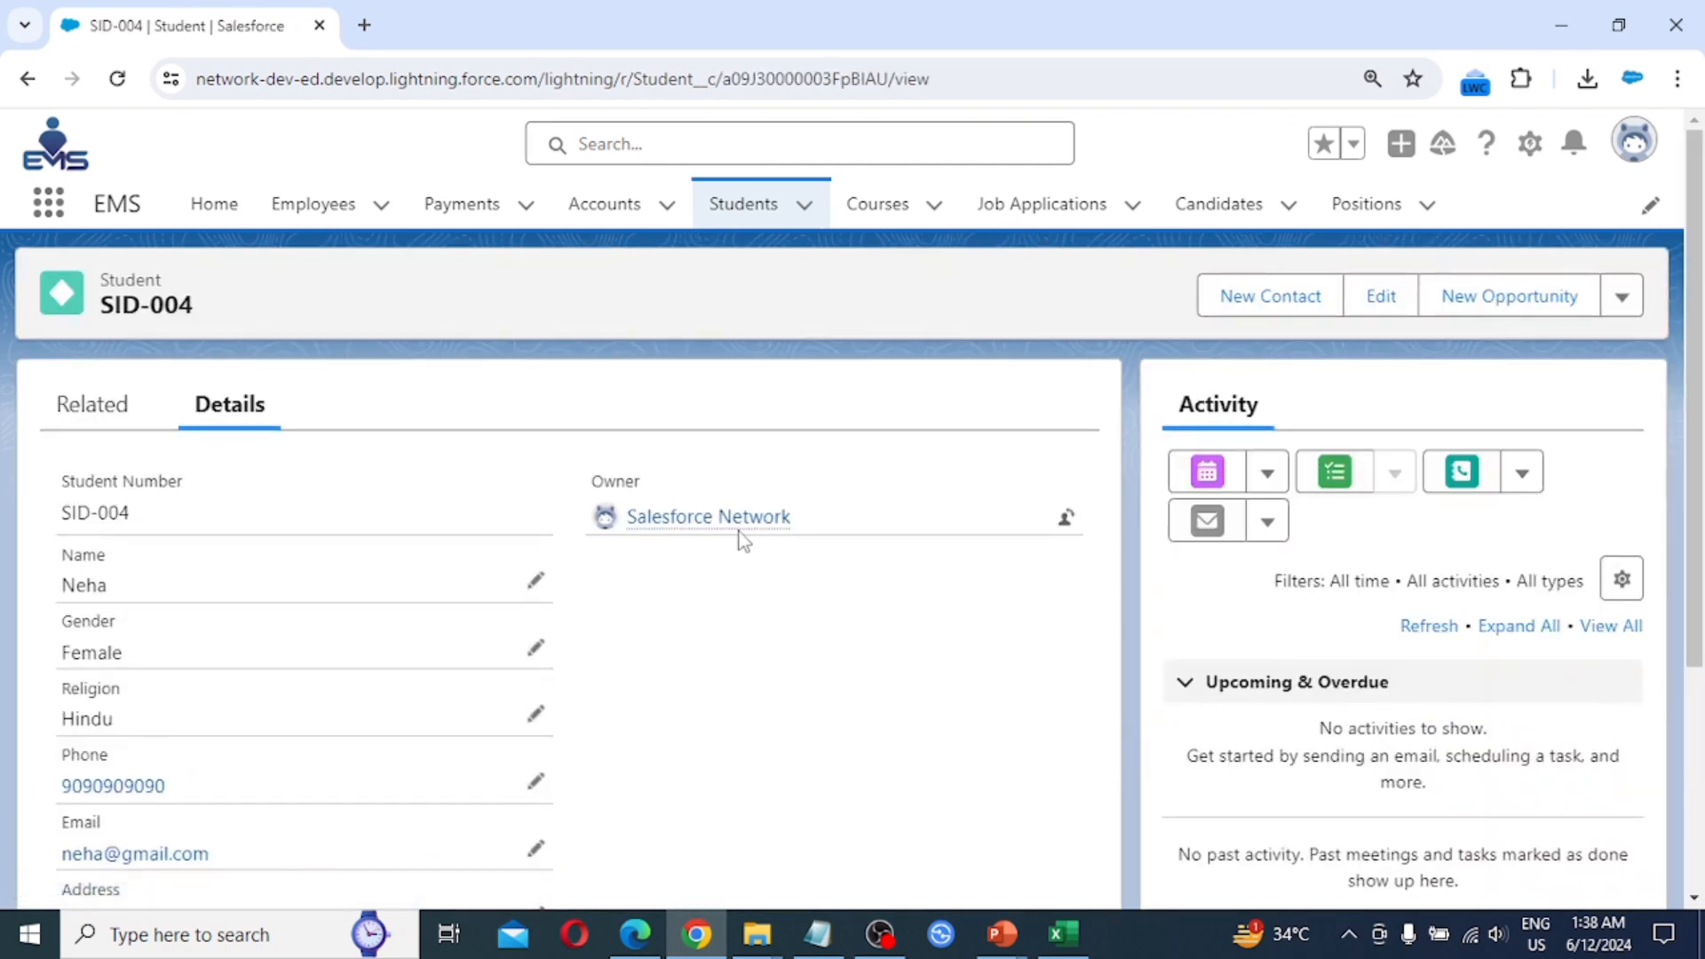
pyautogui.moveTo(716, 525)
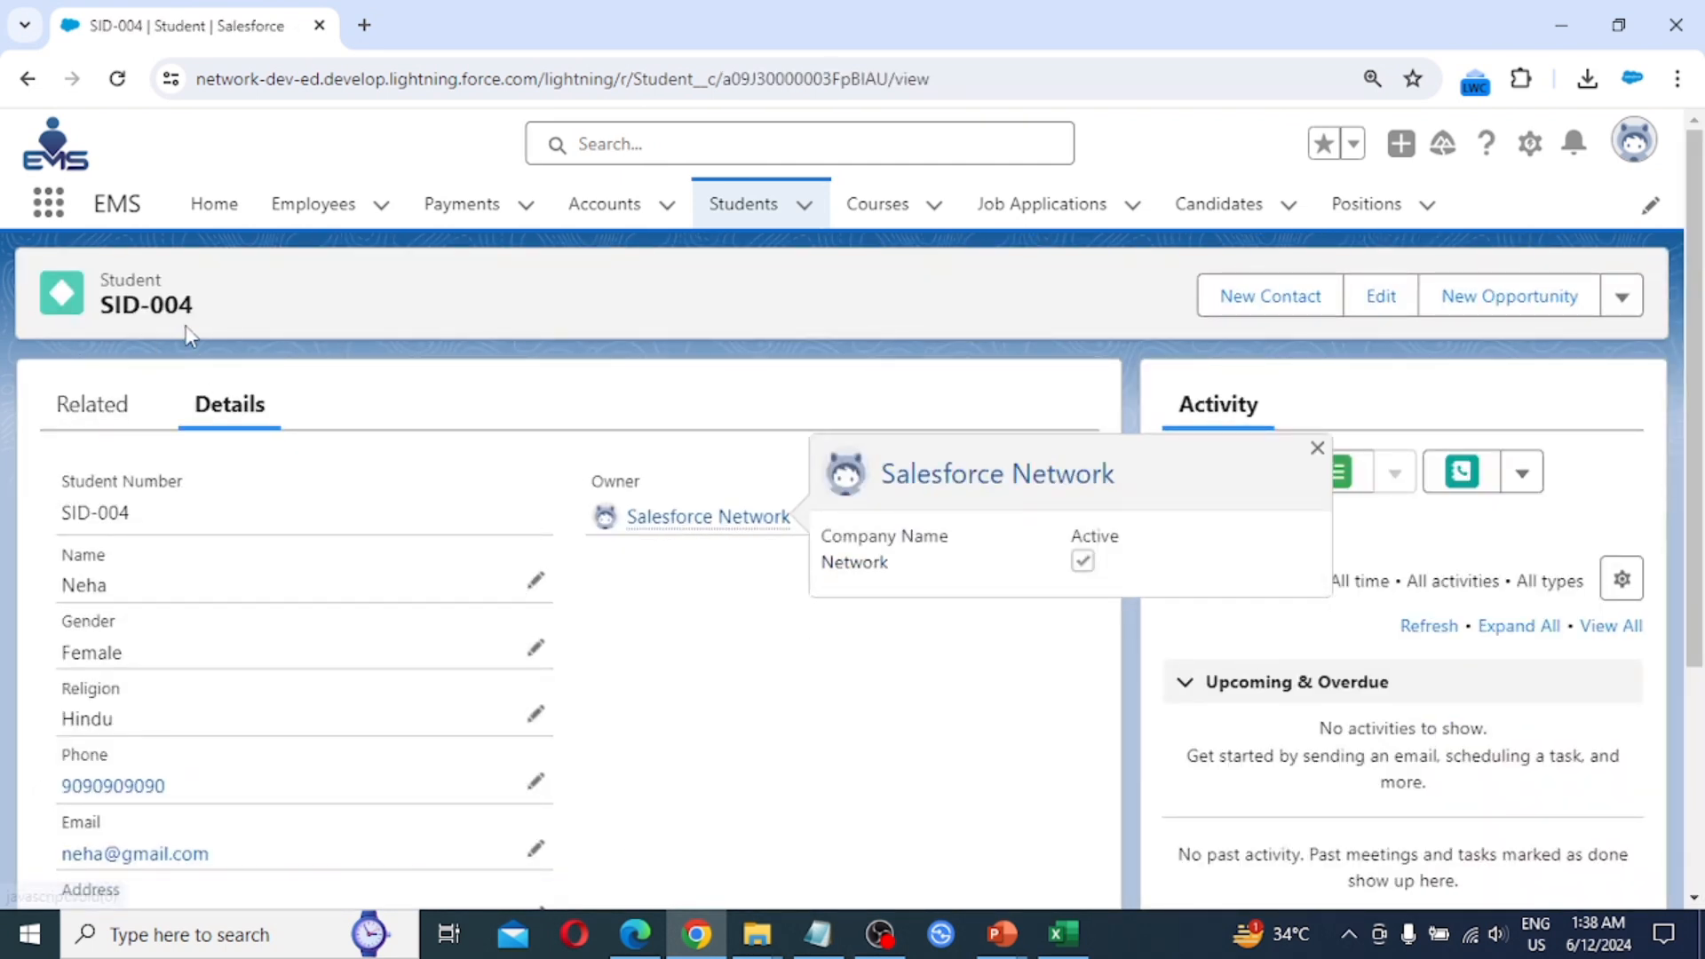
pyautogui.click(719, 218)
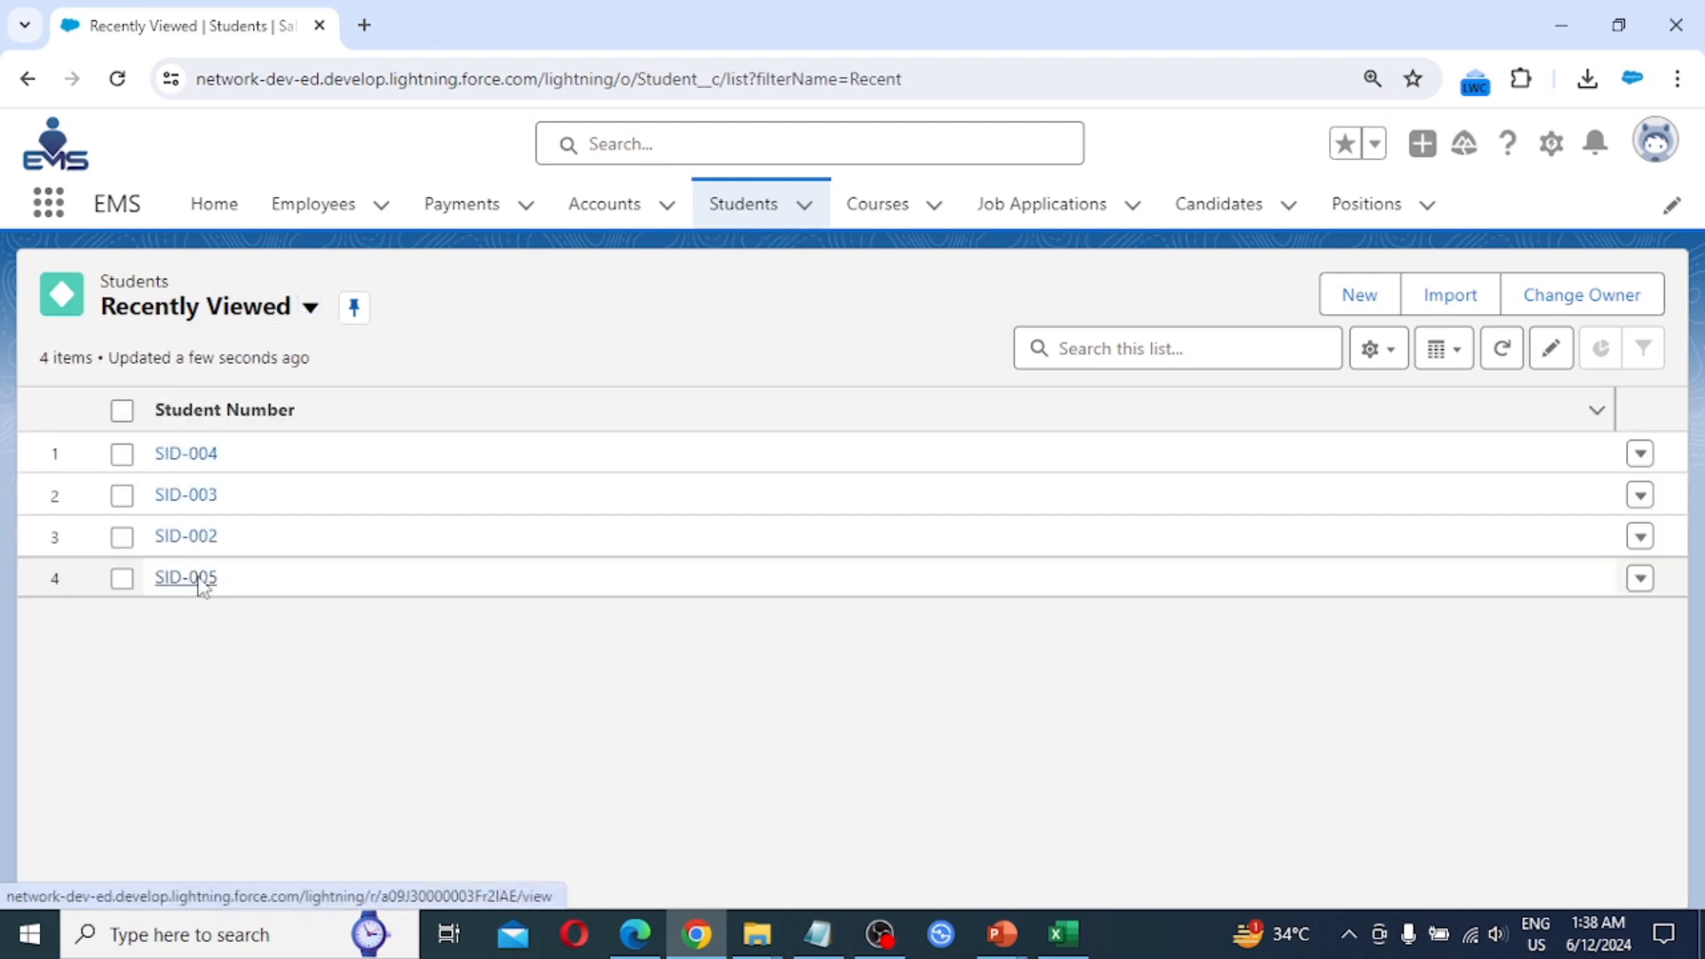
pyautogui.click(197, 579)
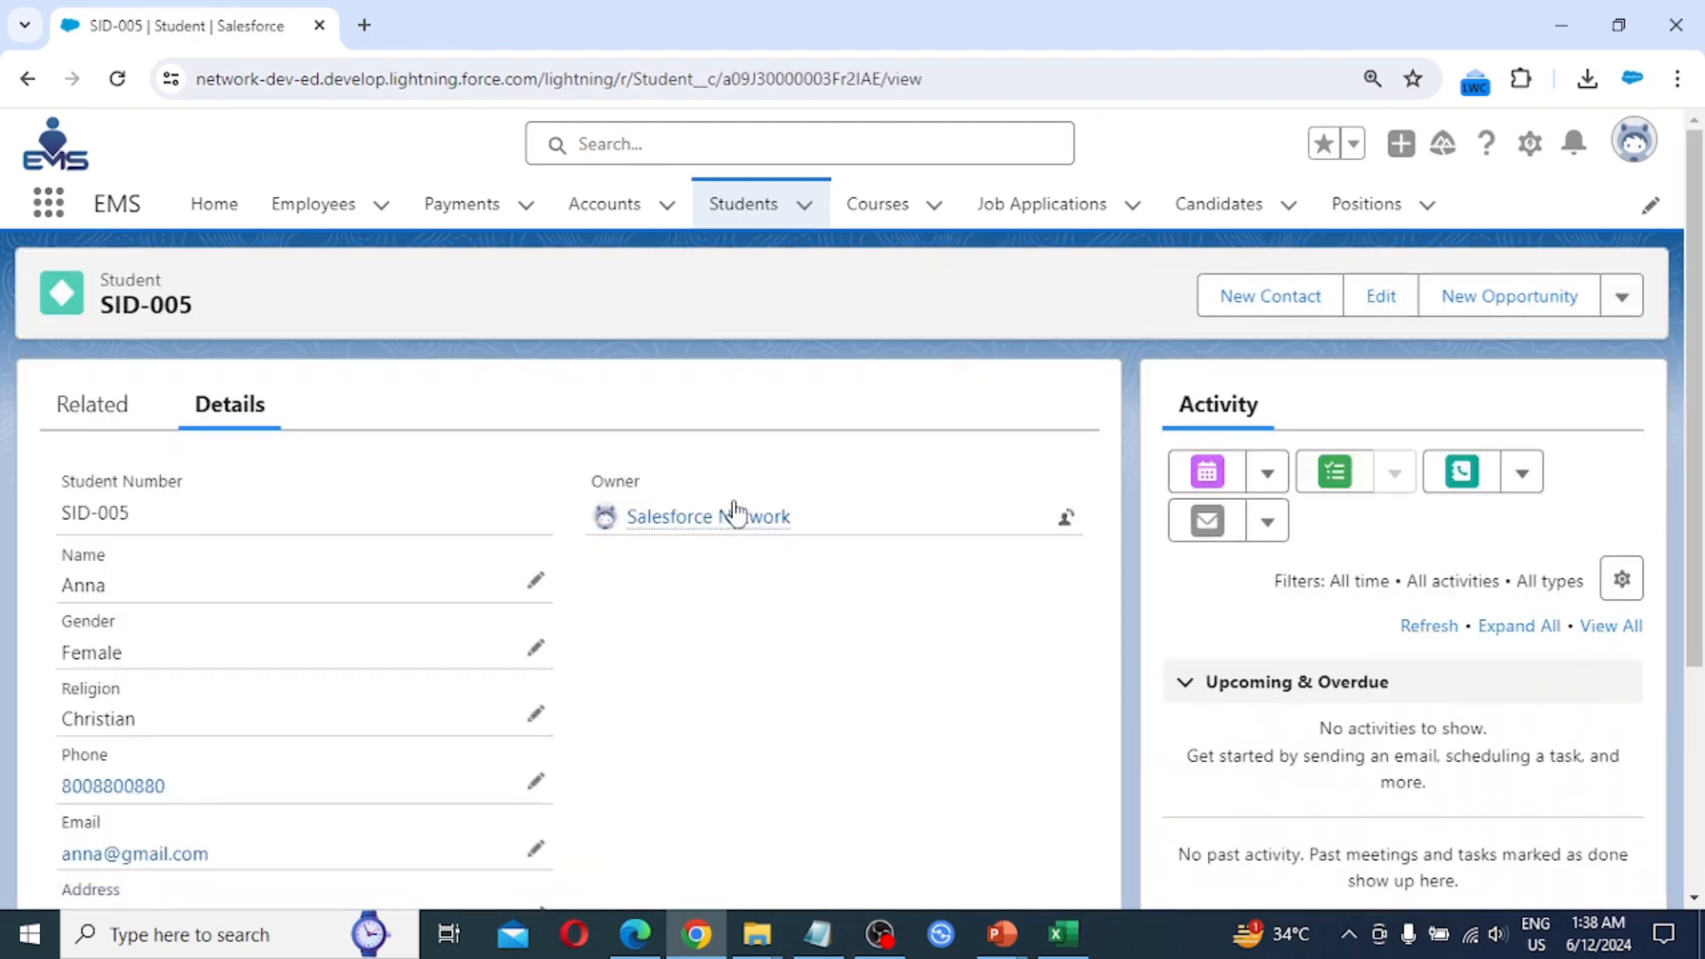
pyautogui.click(748, 207)
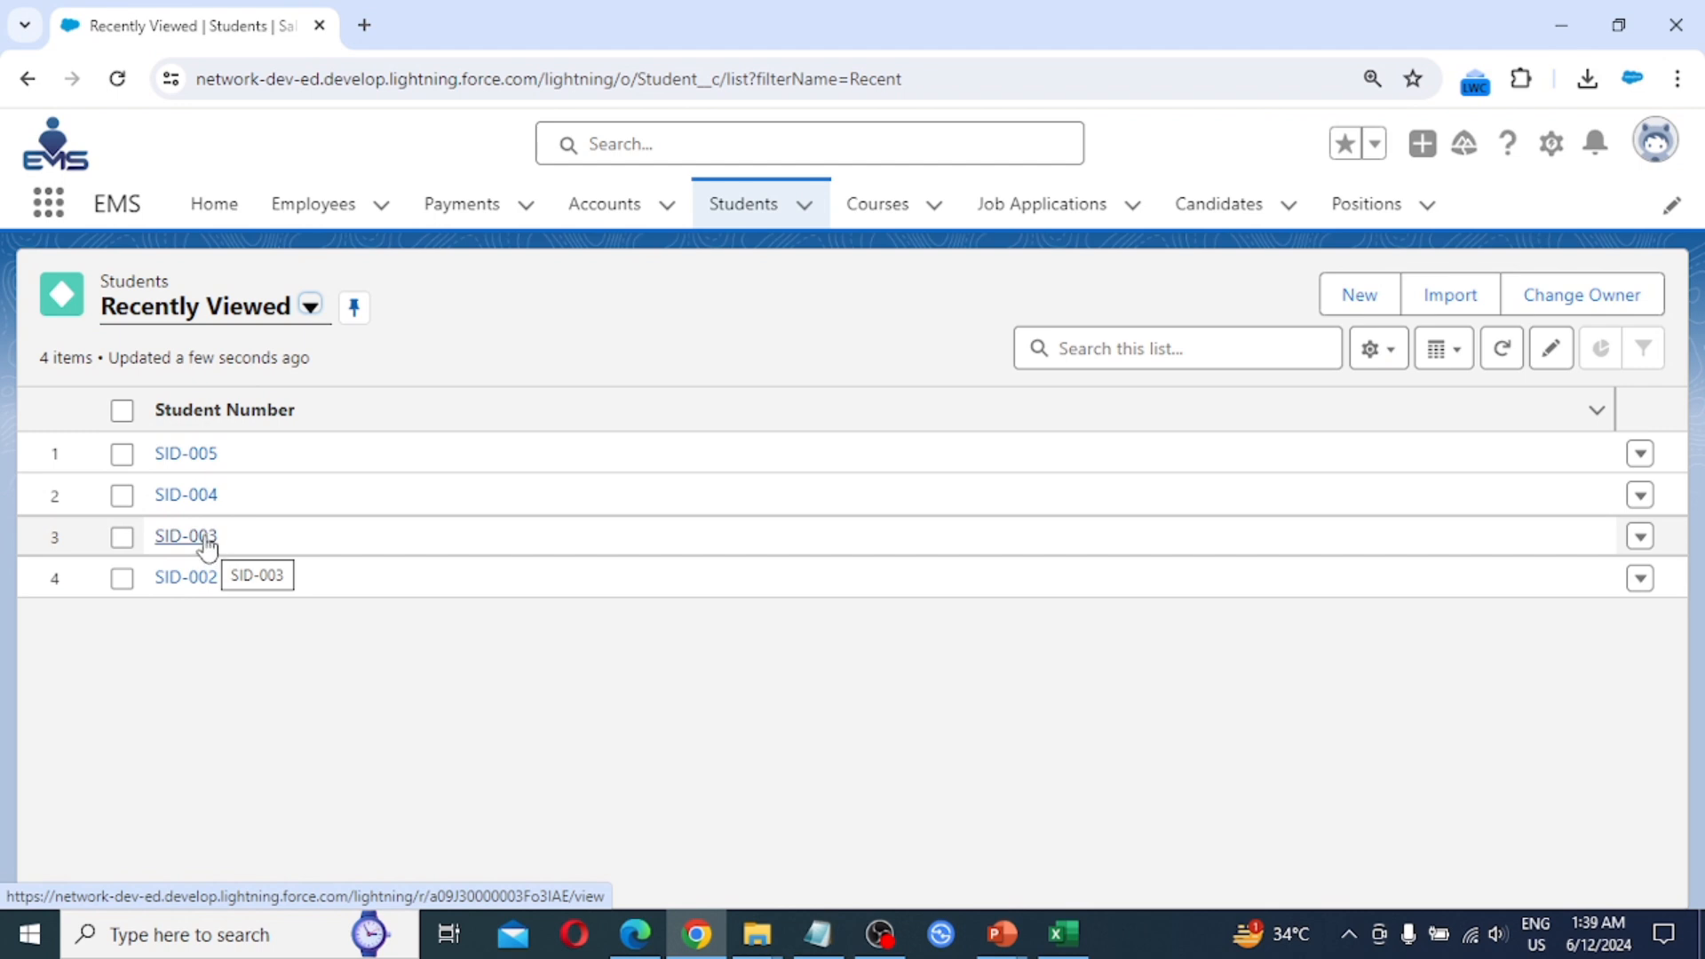
pyautogui.click(205, 546)
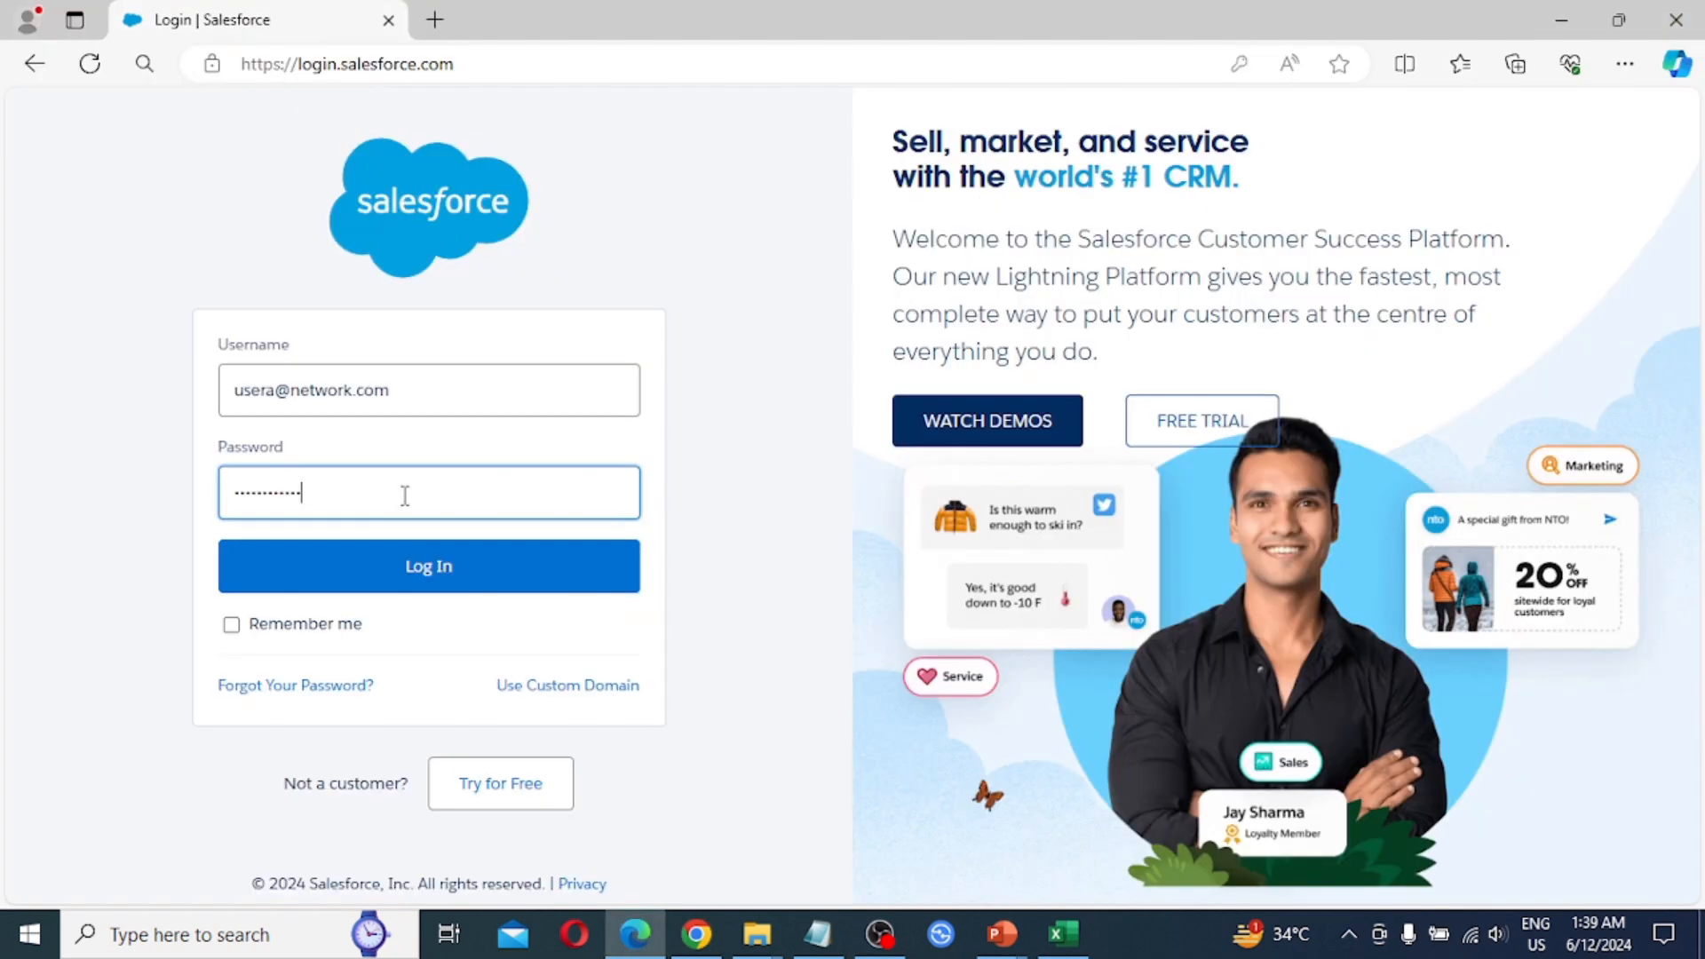
# Log in to Salesforce in Edge as the second user and open student SID-002 to check its owner.
pyautogui.click(467, 574)
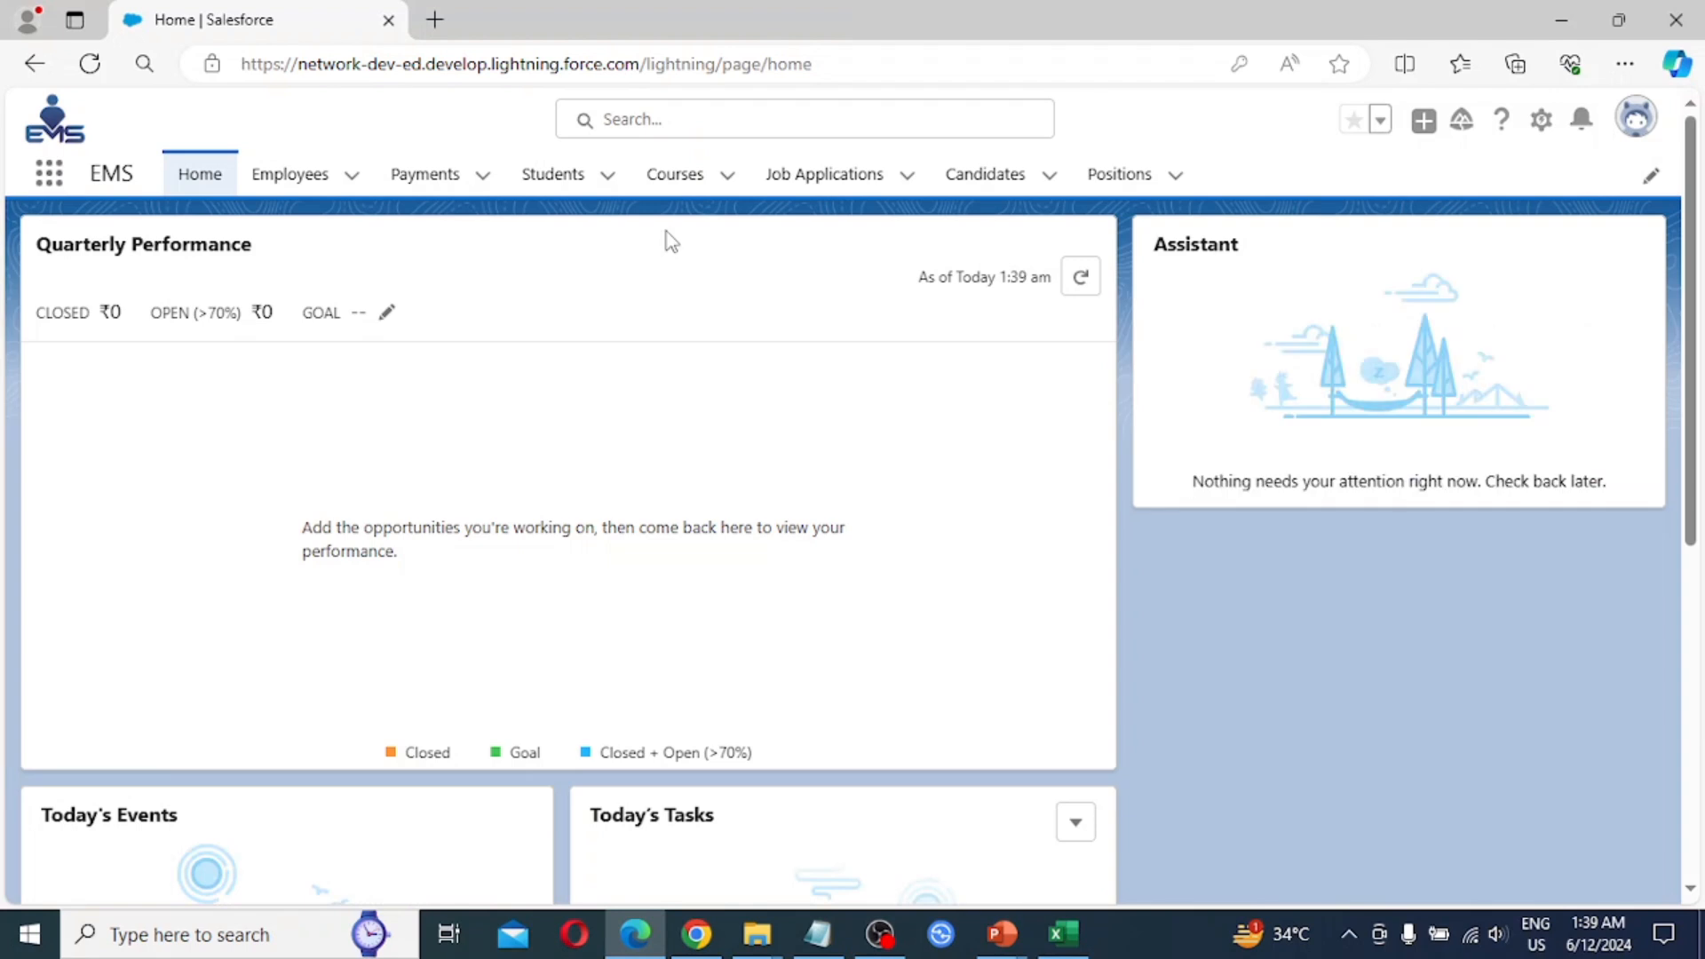
pyautogui.click(553, 175)
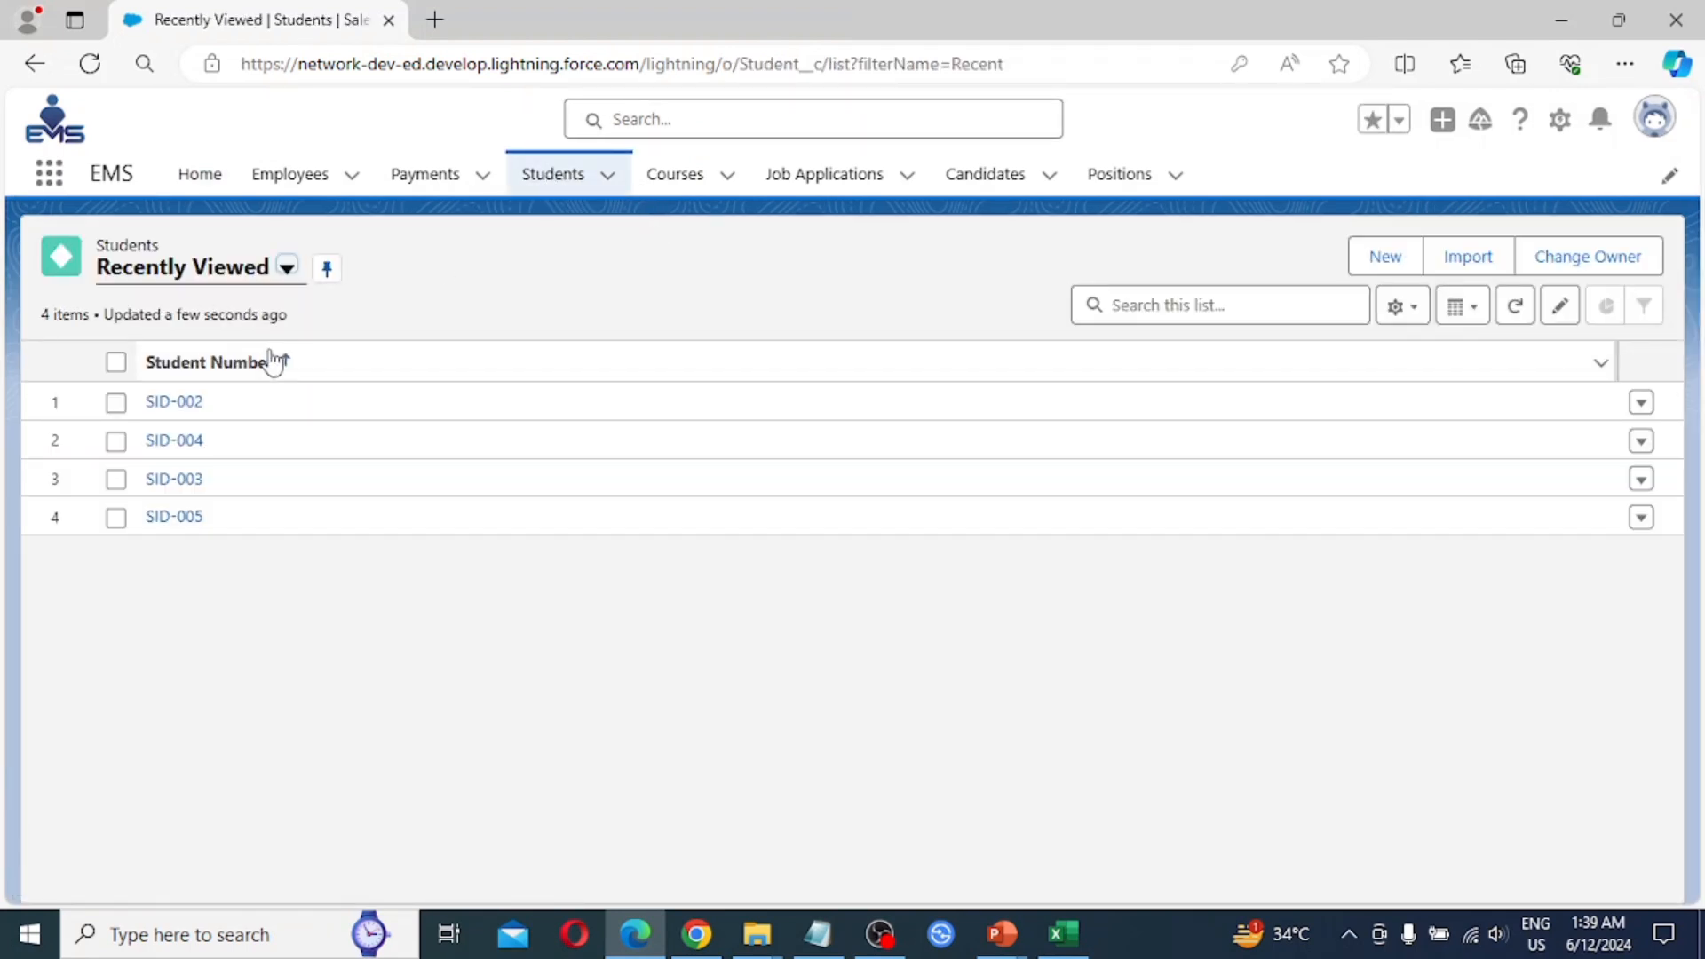
pyautogui.click(193, 410)
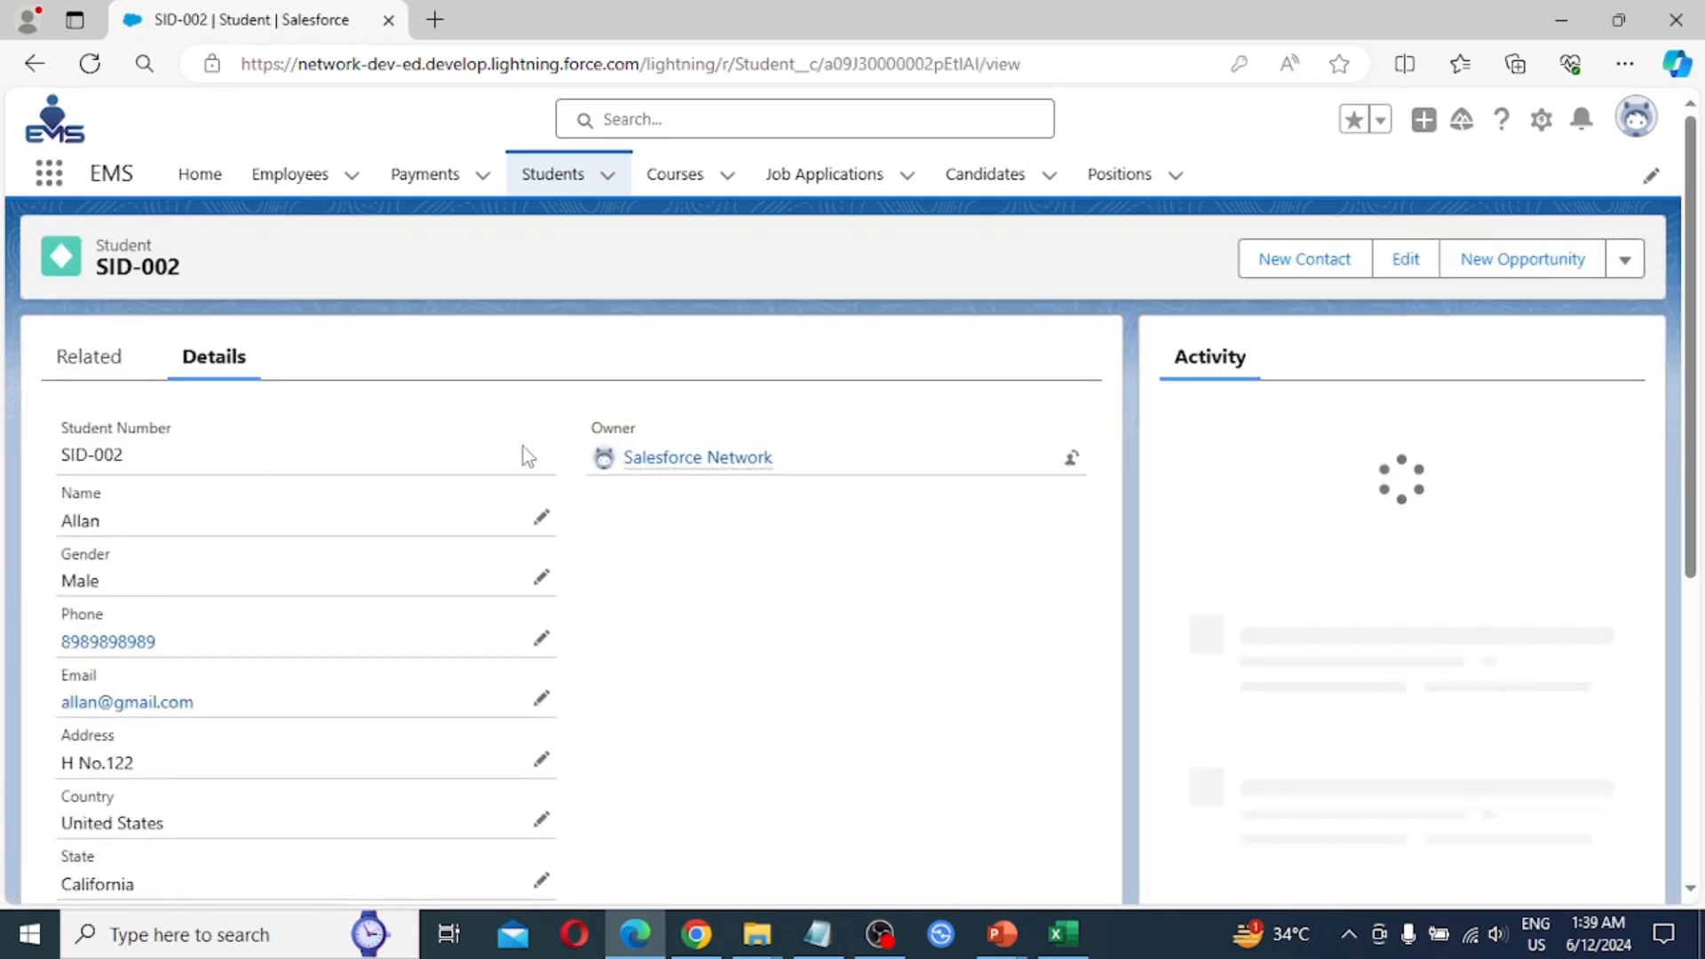
pyautogui.moveTo(702, 480)
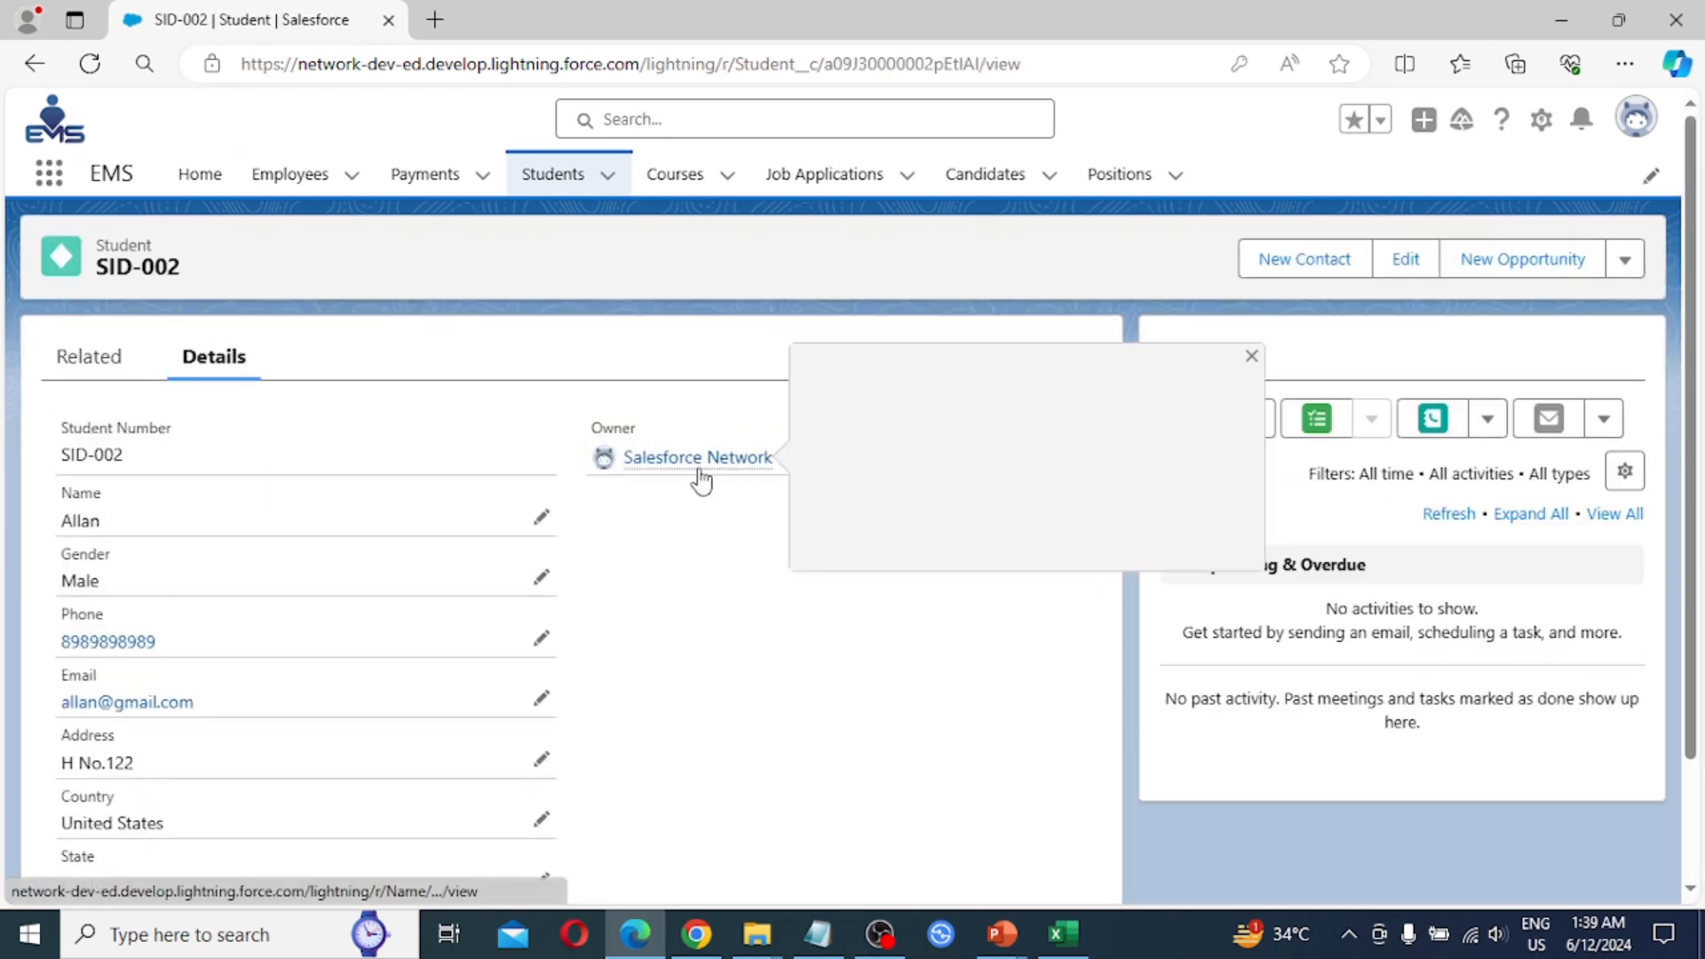
# Examine the owners of students SID-003, SID-004 and SID-005 in the second user's session, then reopen SID-003.
pyautogui.click(551, 174)
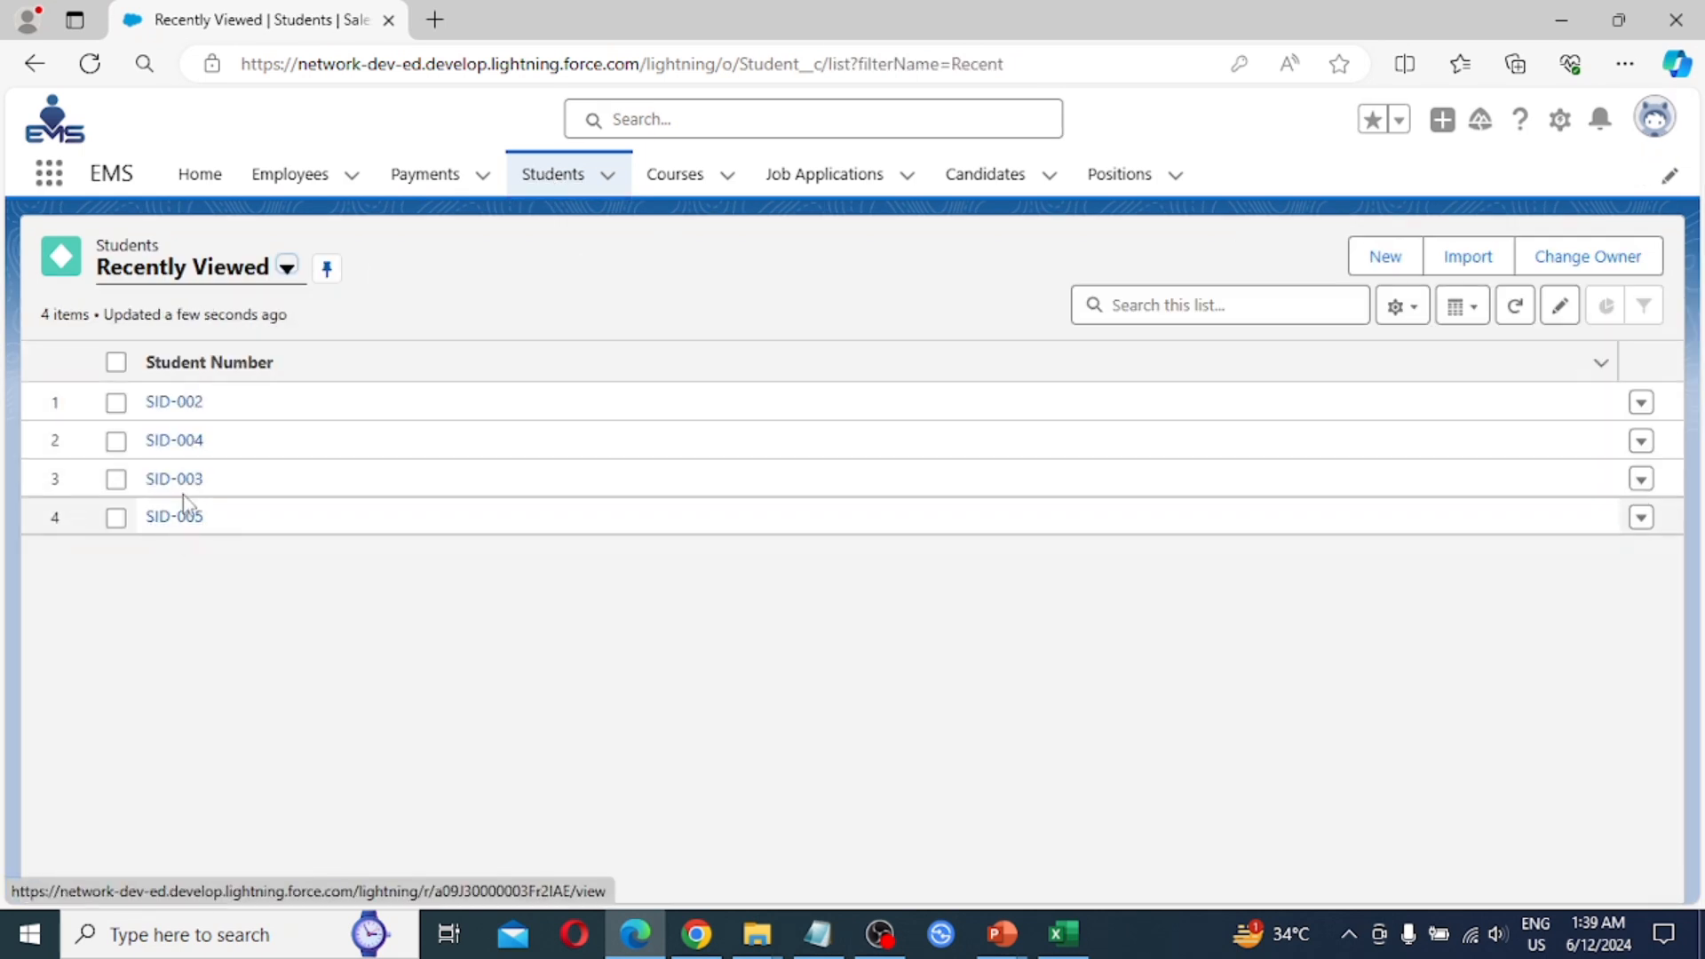
pyautogui.click(179, 485)
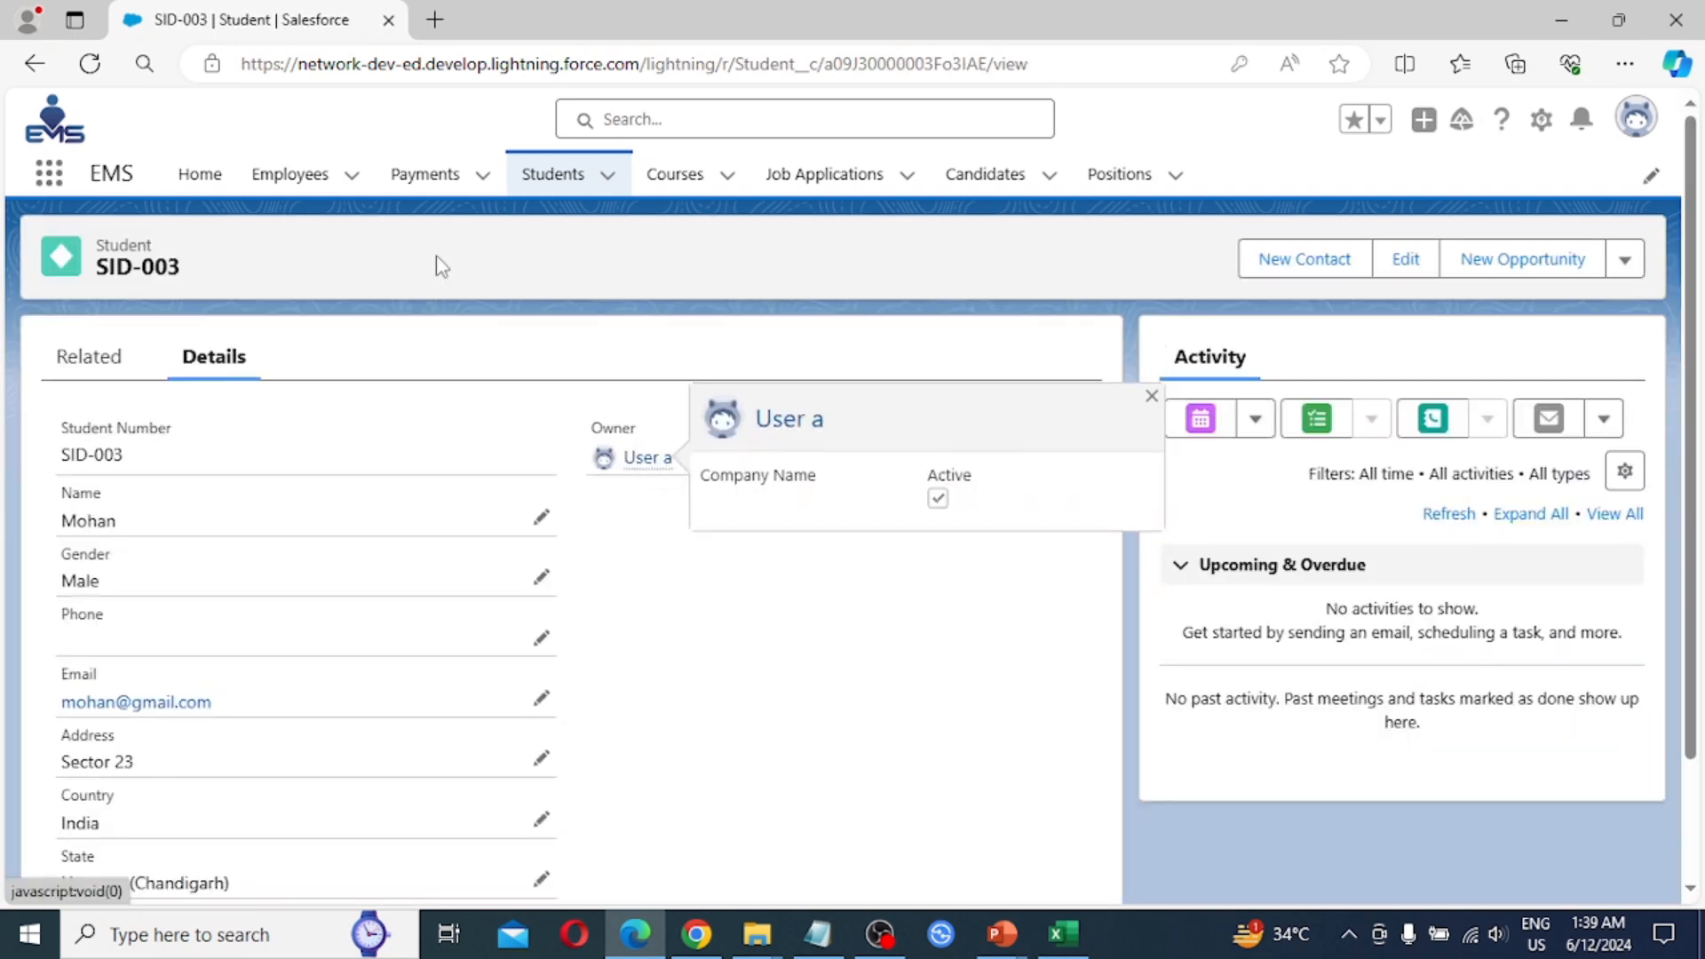
pyautogui.click(550, 177)
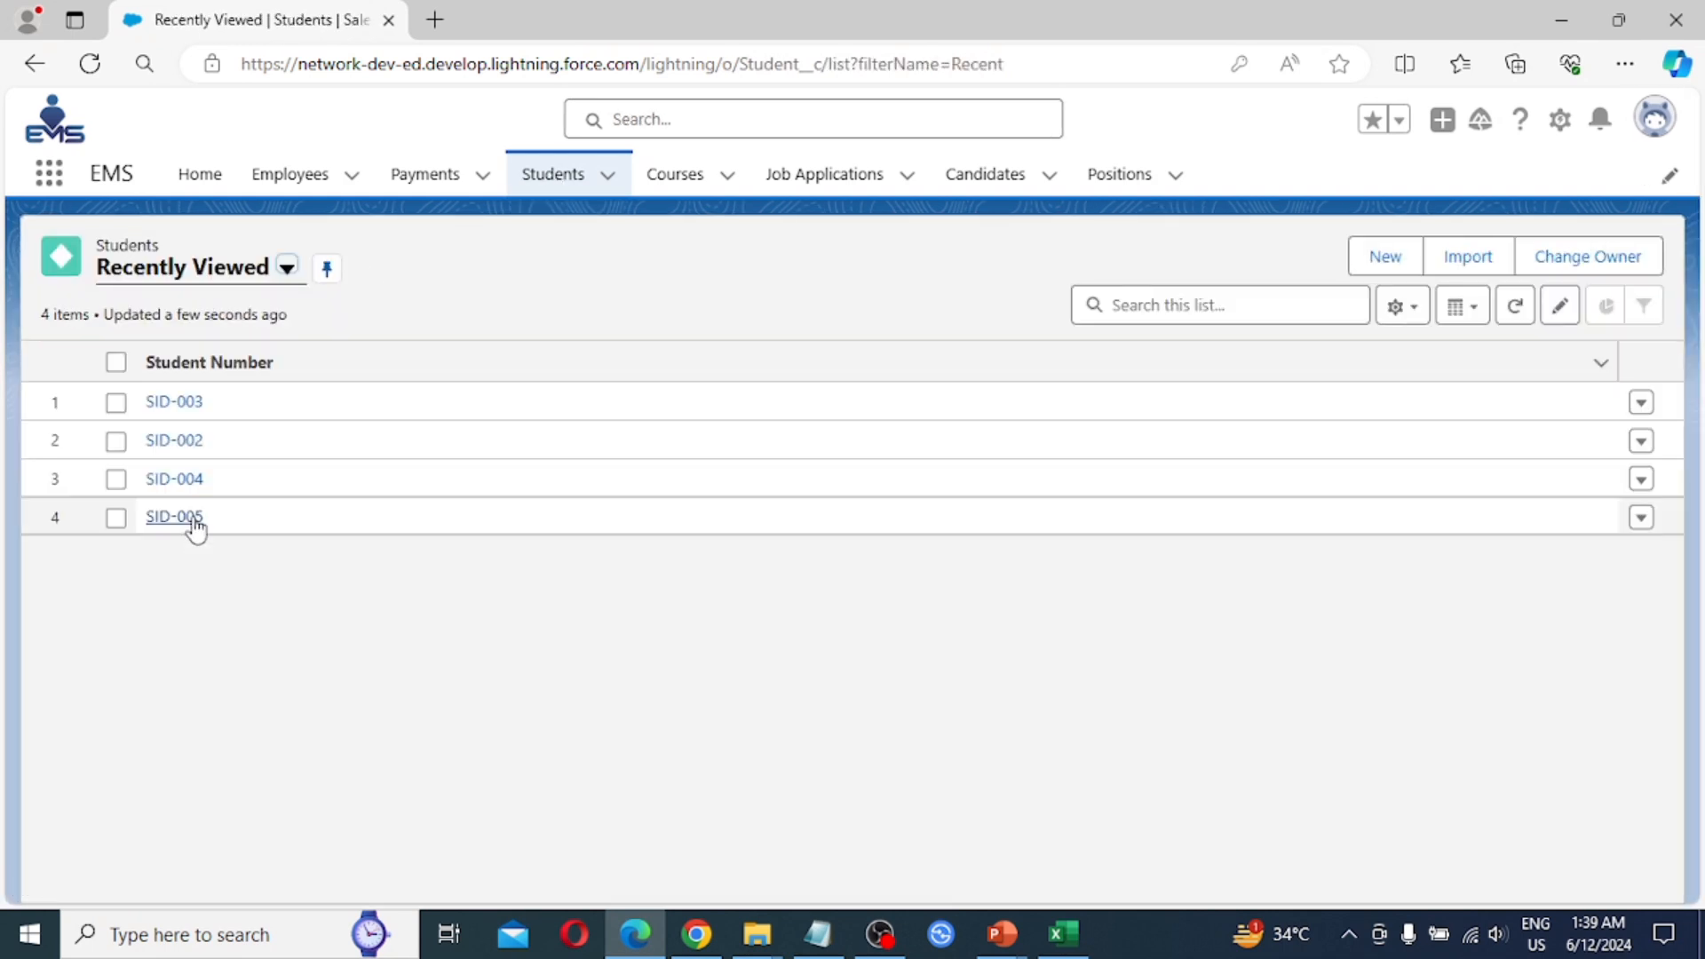
pyautogui.click(183, 481)
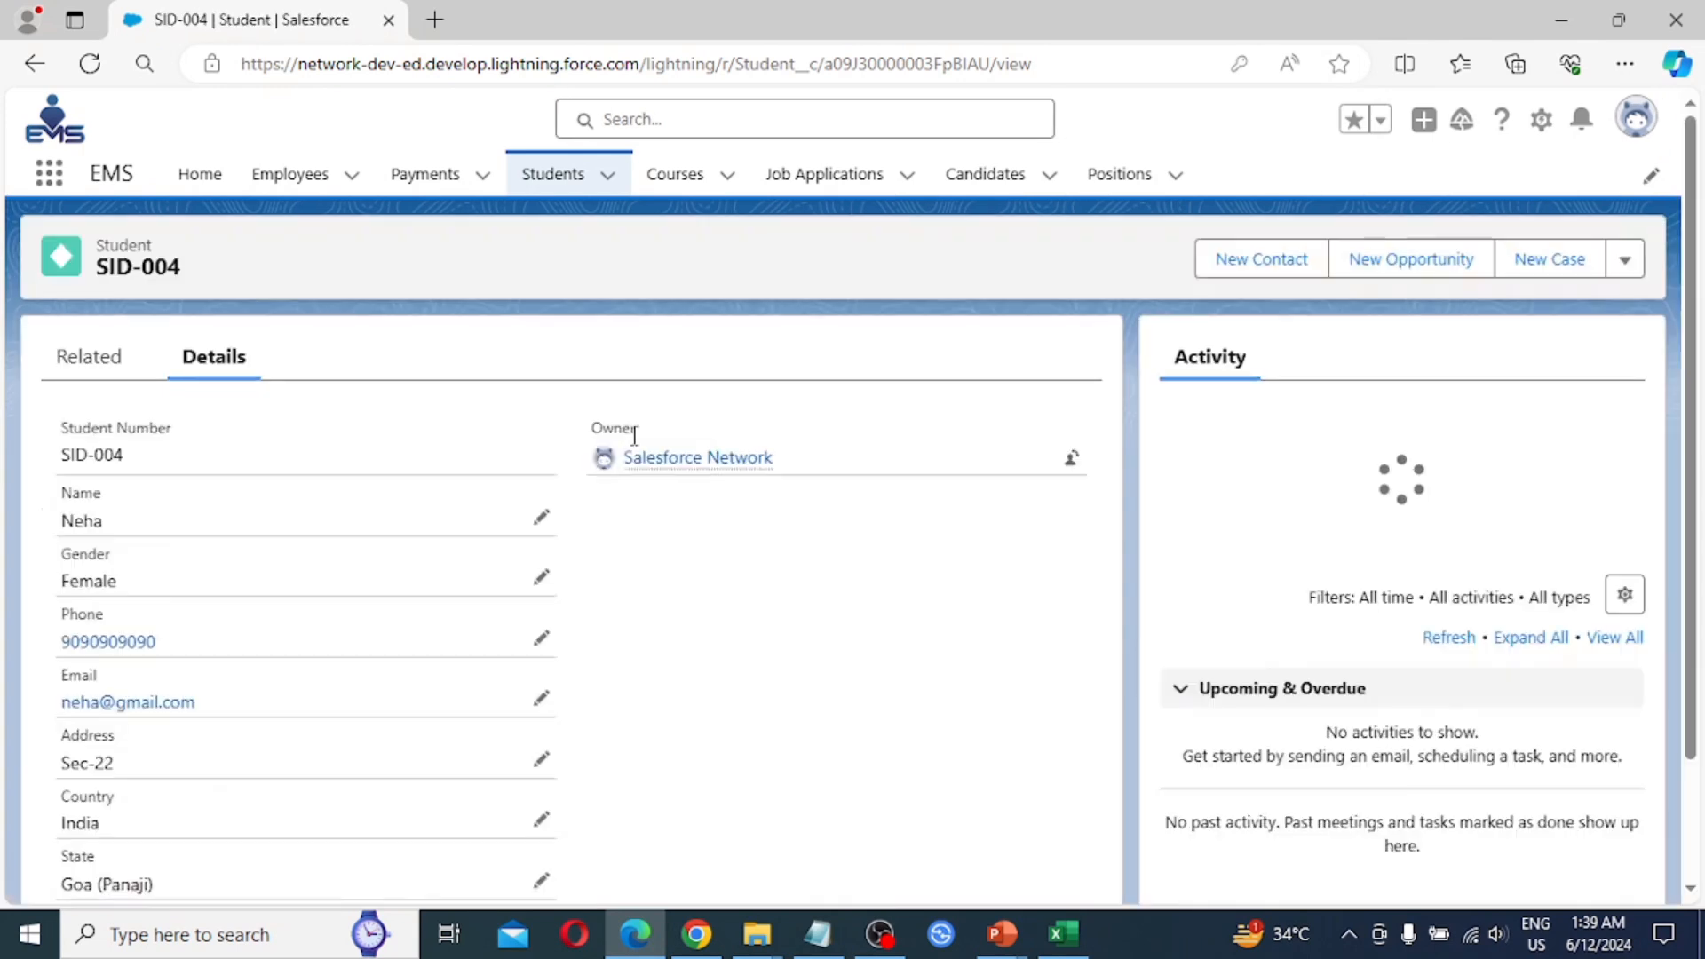
pyautogui.click(560, 174)
pyautogui.click(178, 518)
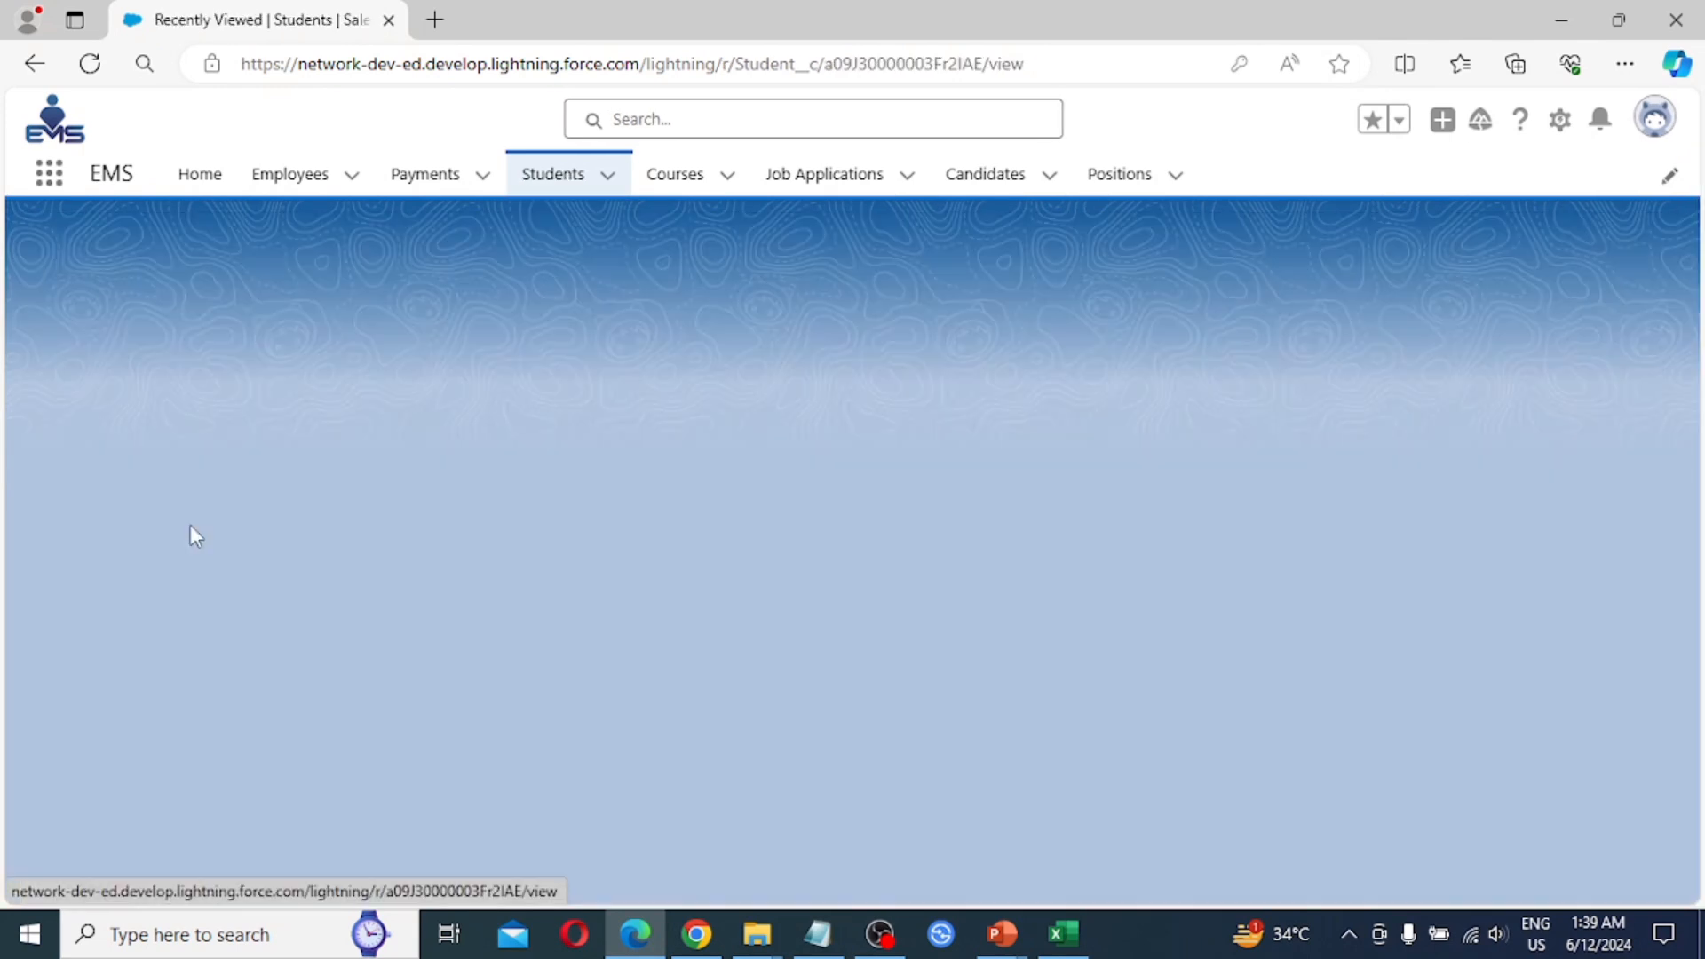
pyautogui.click(554, 174)
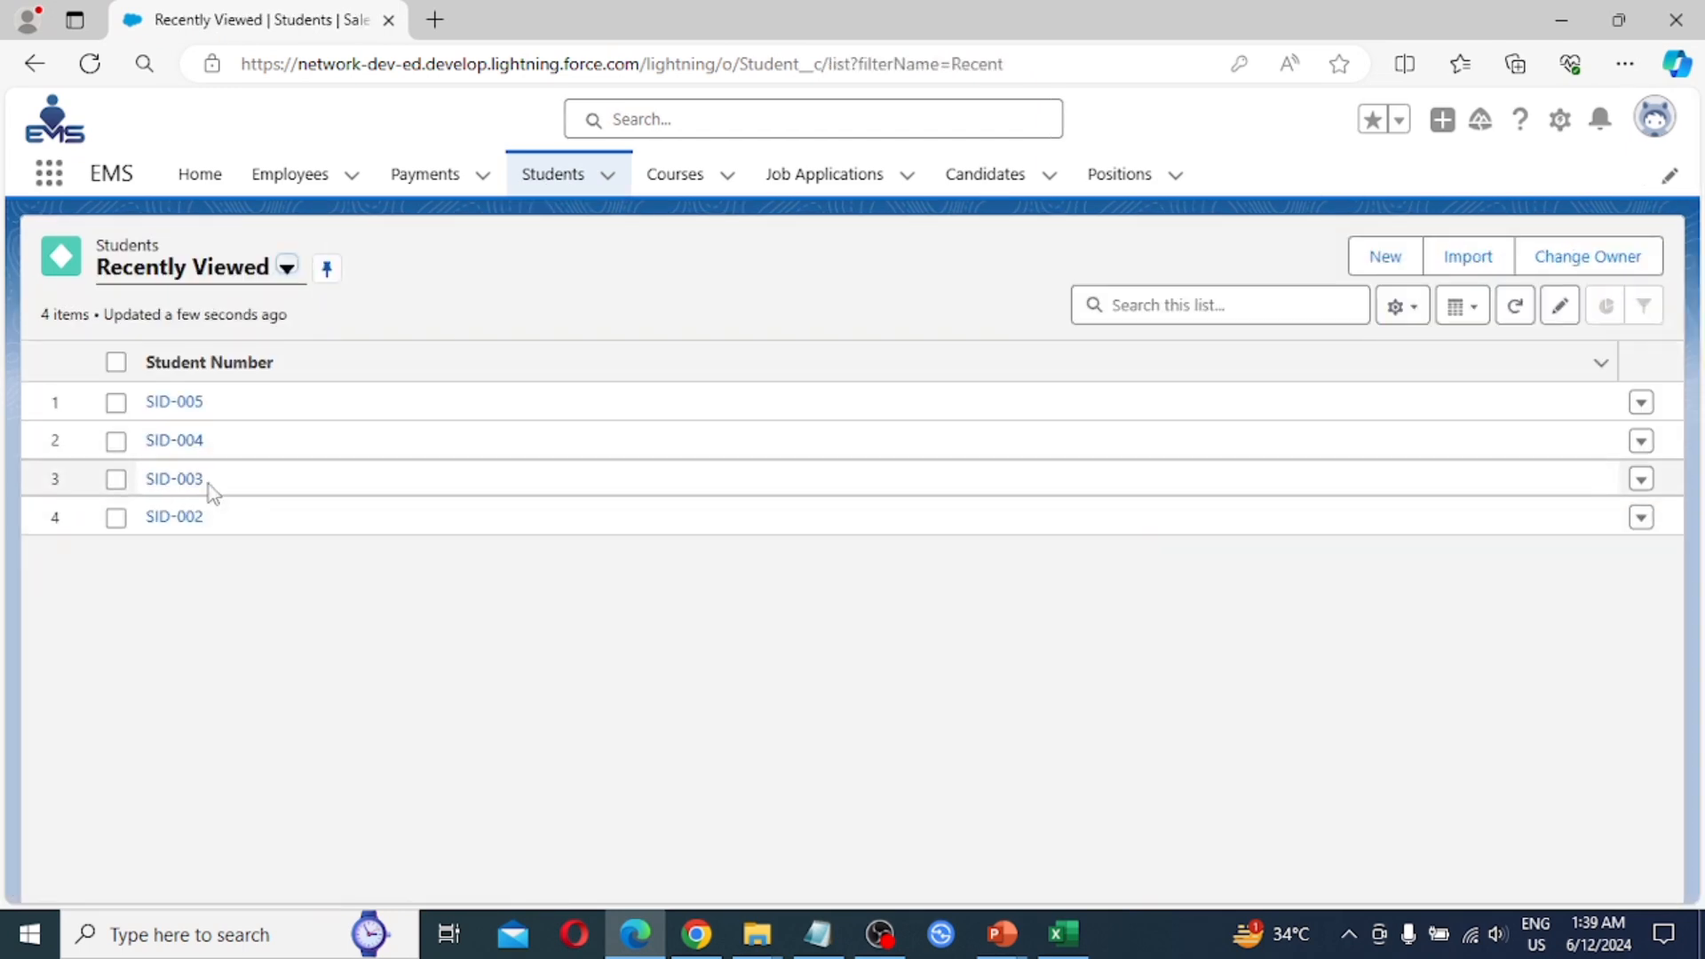
pyautogui.click(175, 479)
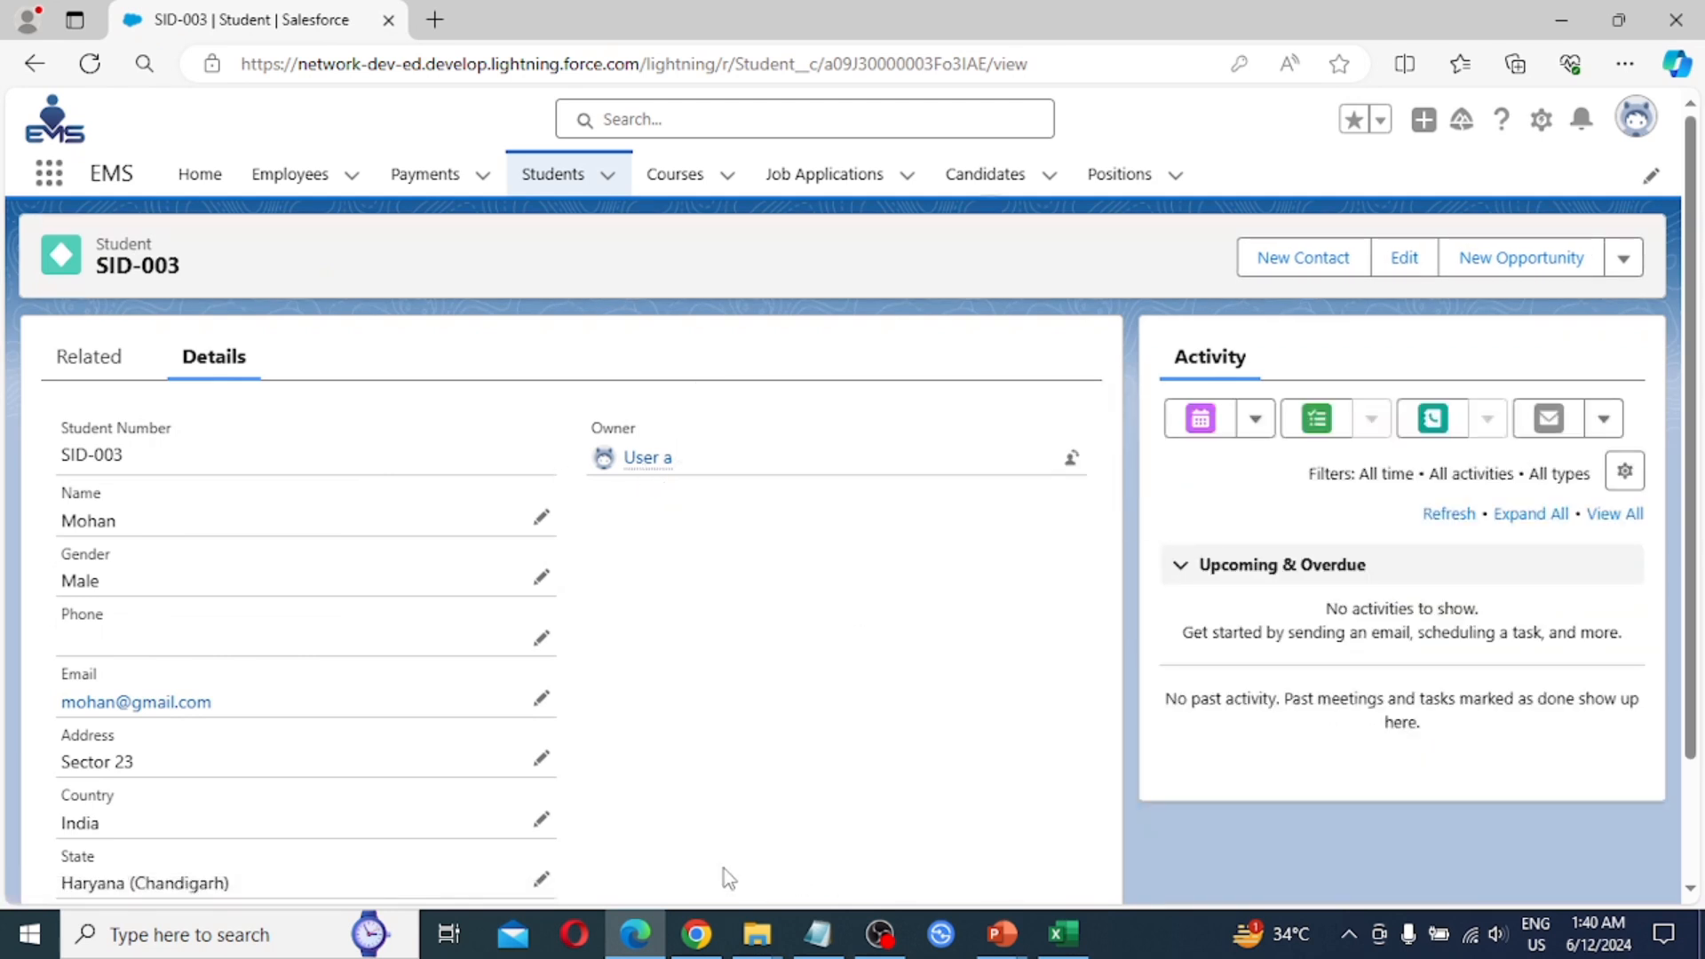
# Switch back to Chrome and check which account is signed in there.
pyautogui.click(698, 933)
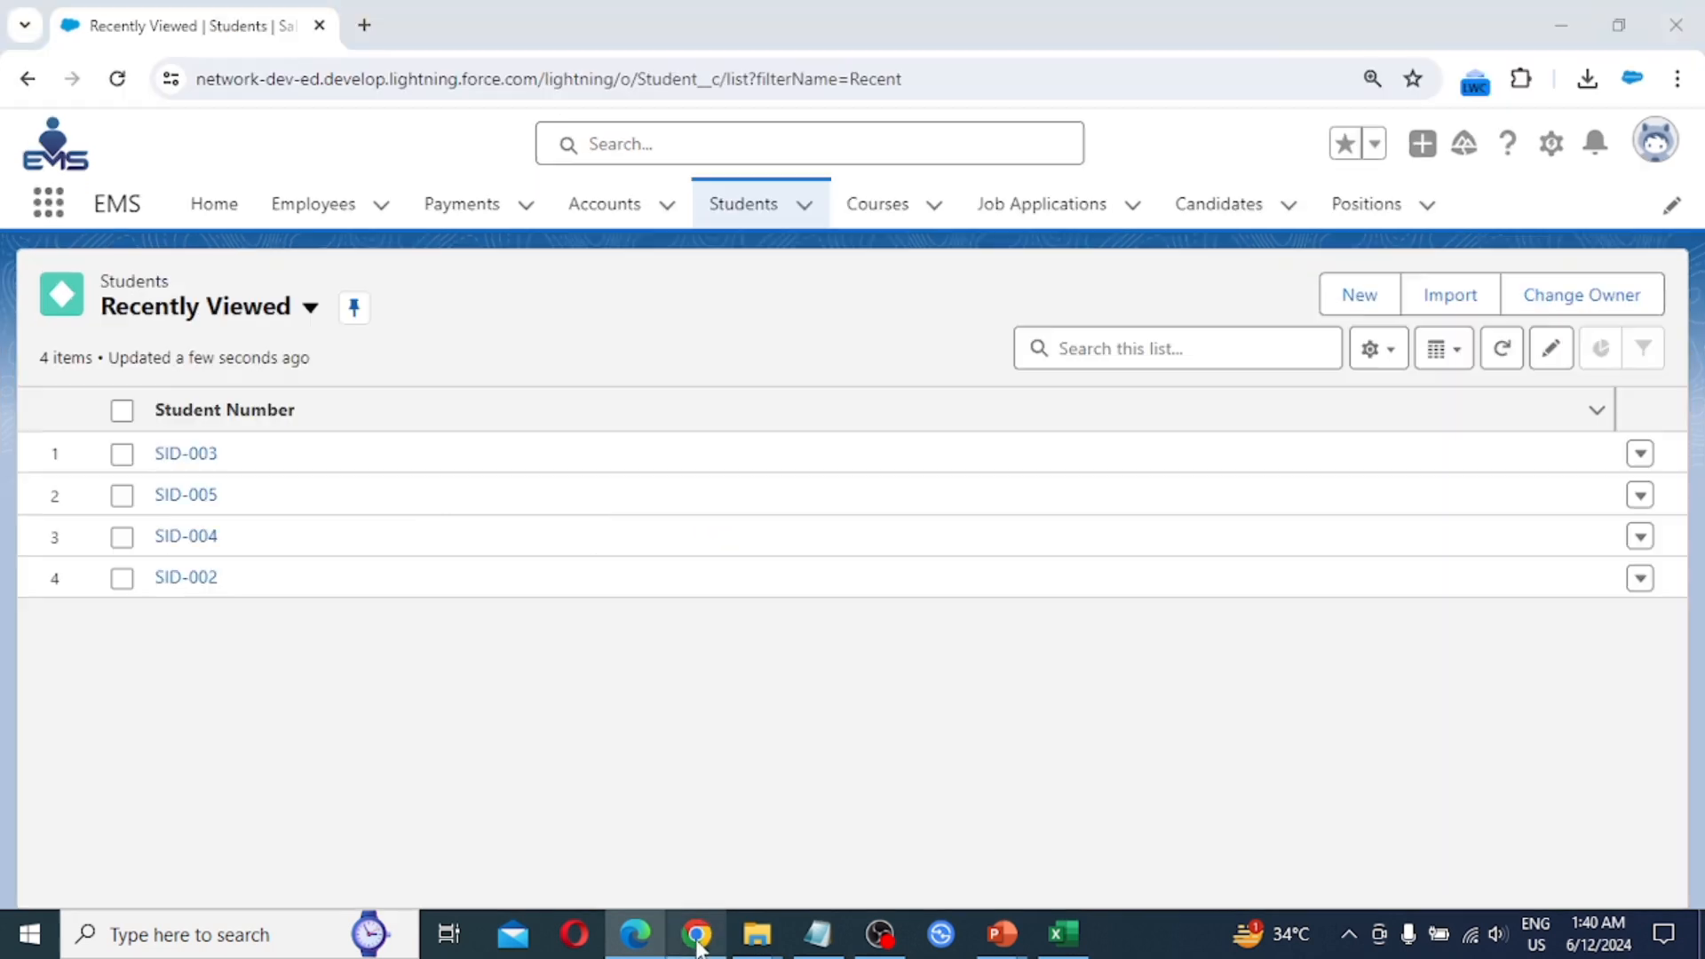
pyautogui.click(1552, 144)
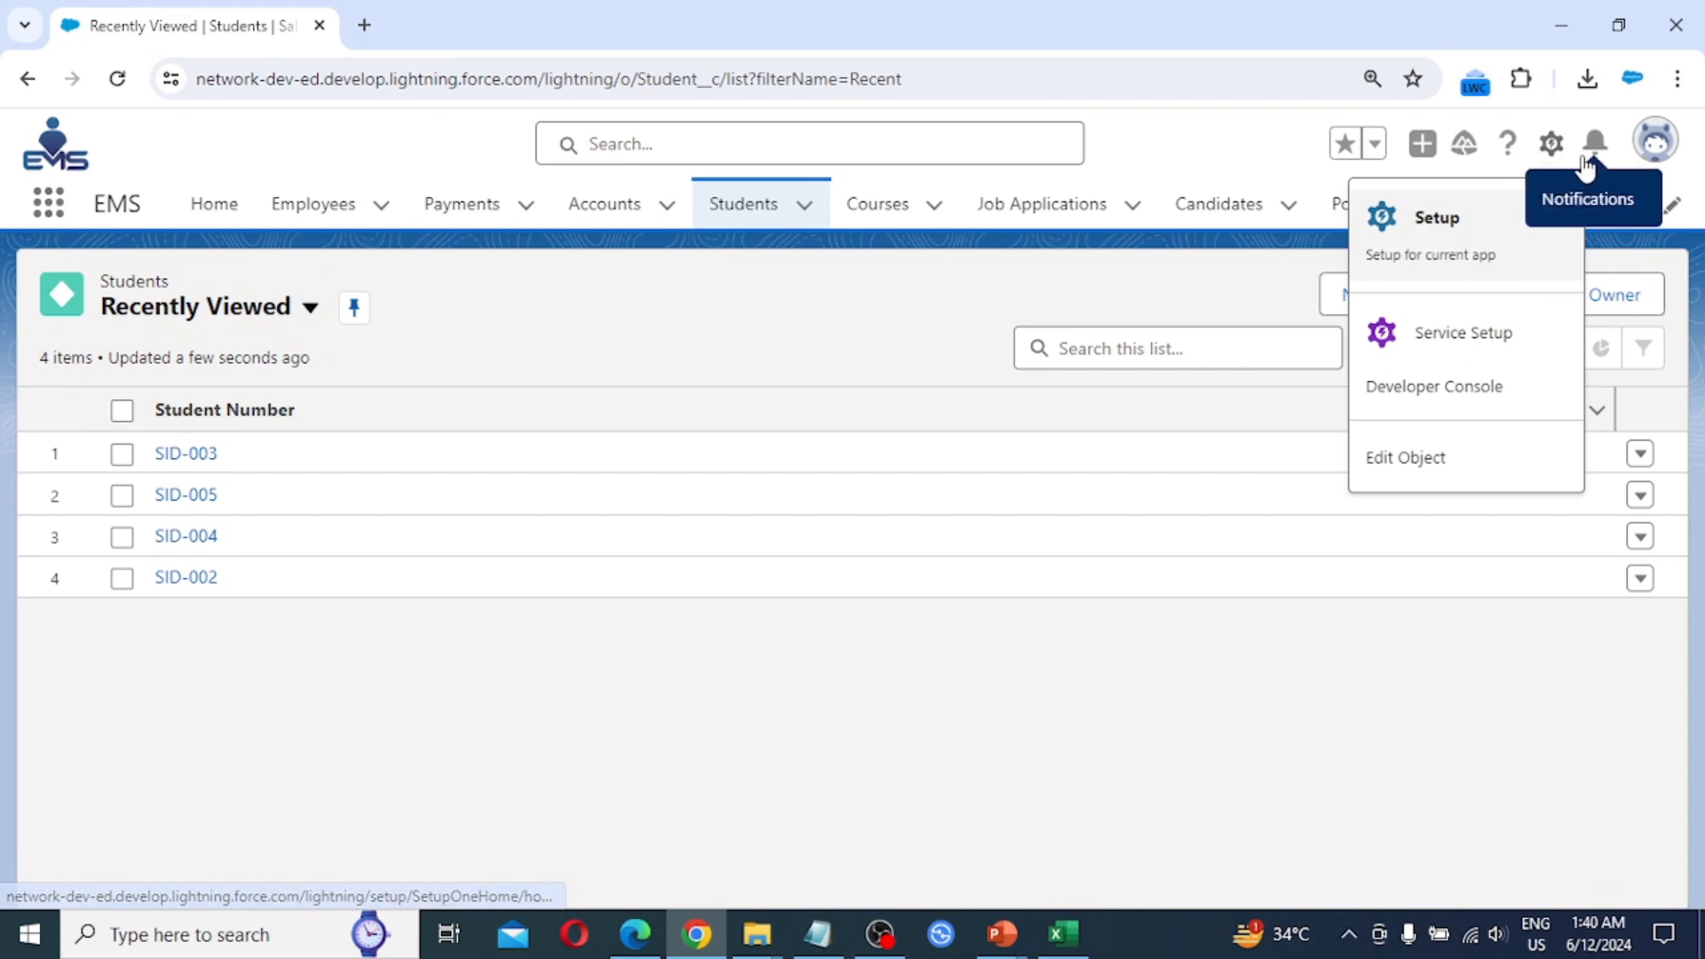
pyautogui.click(1217, 155)
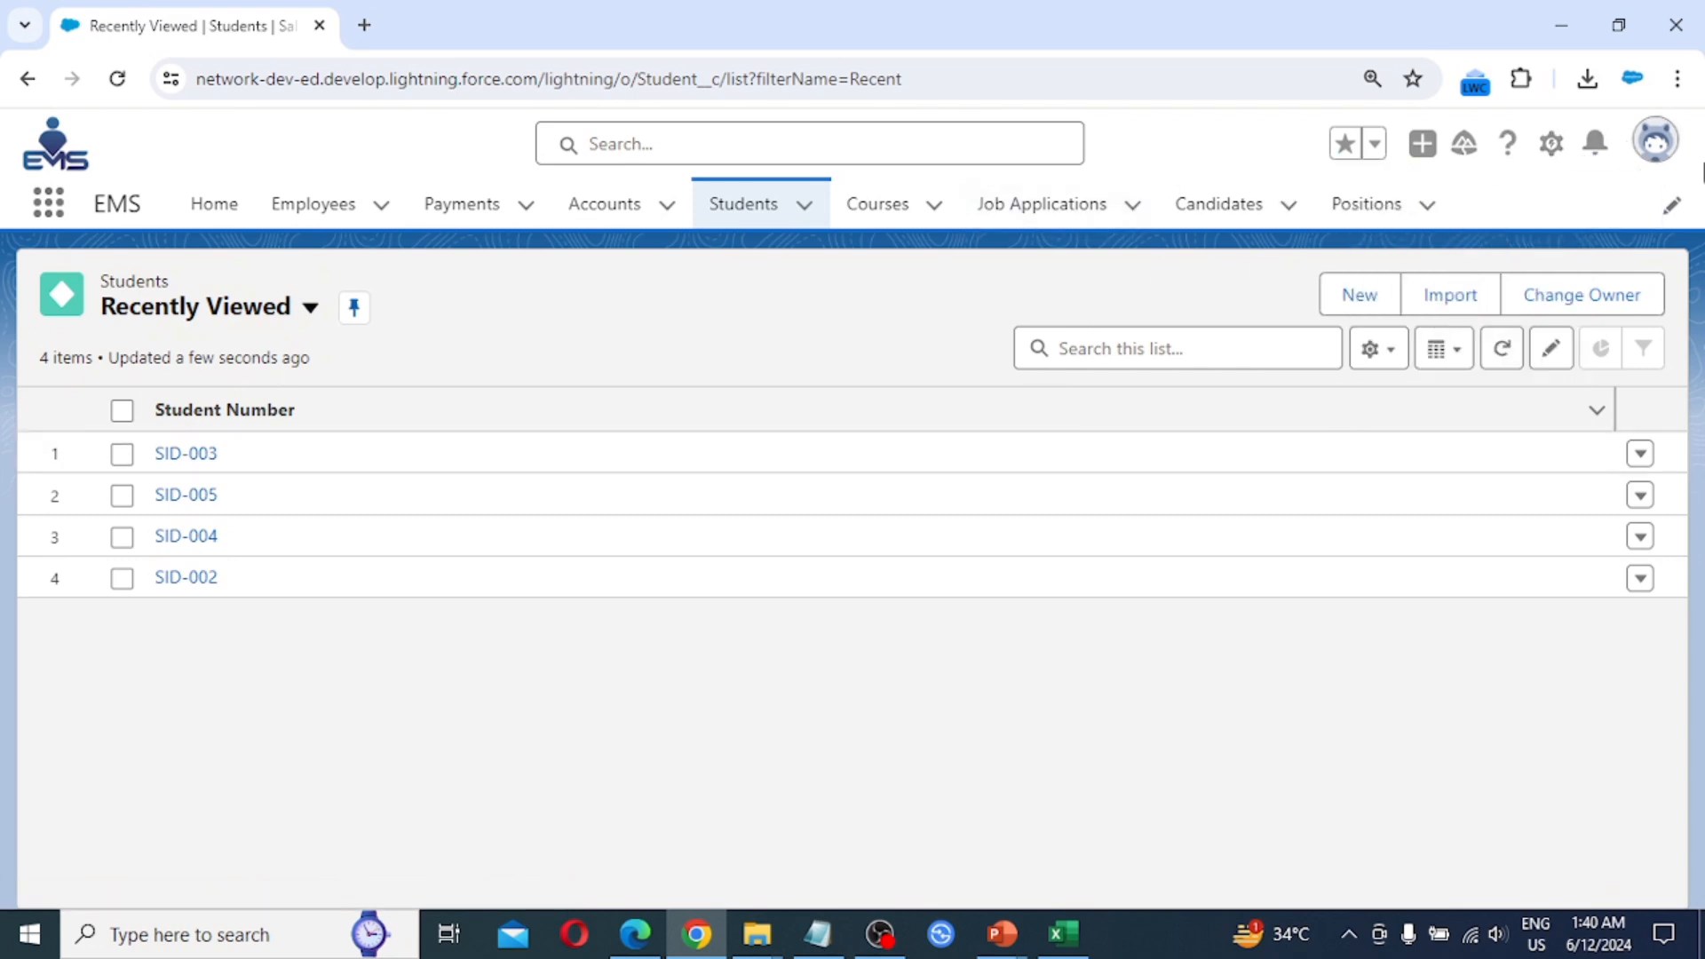
pyautogui.click(1675, 158)
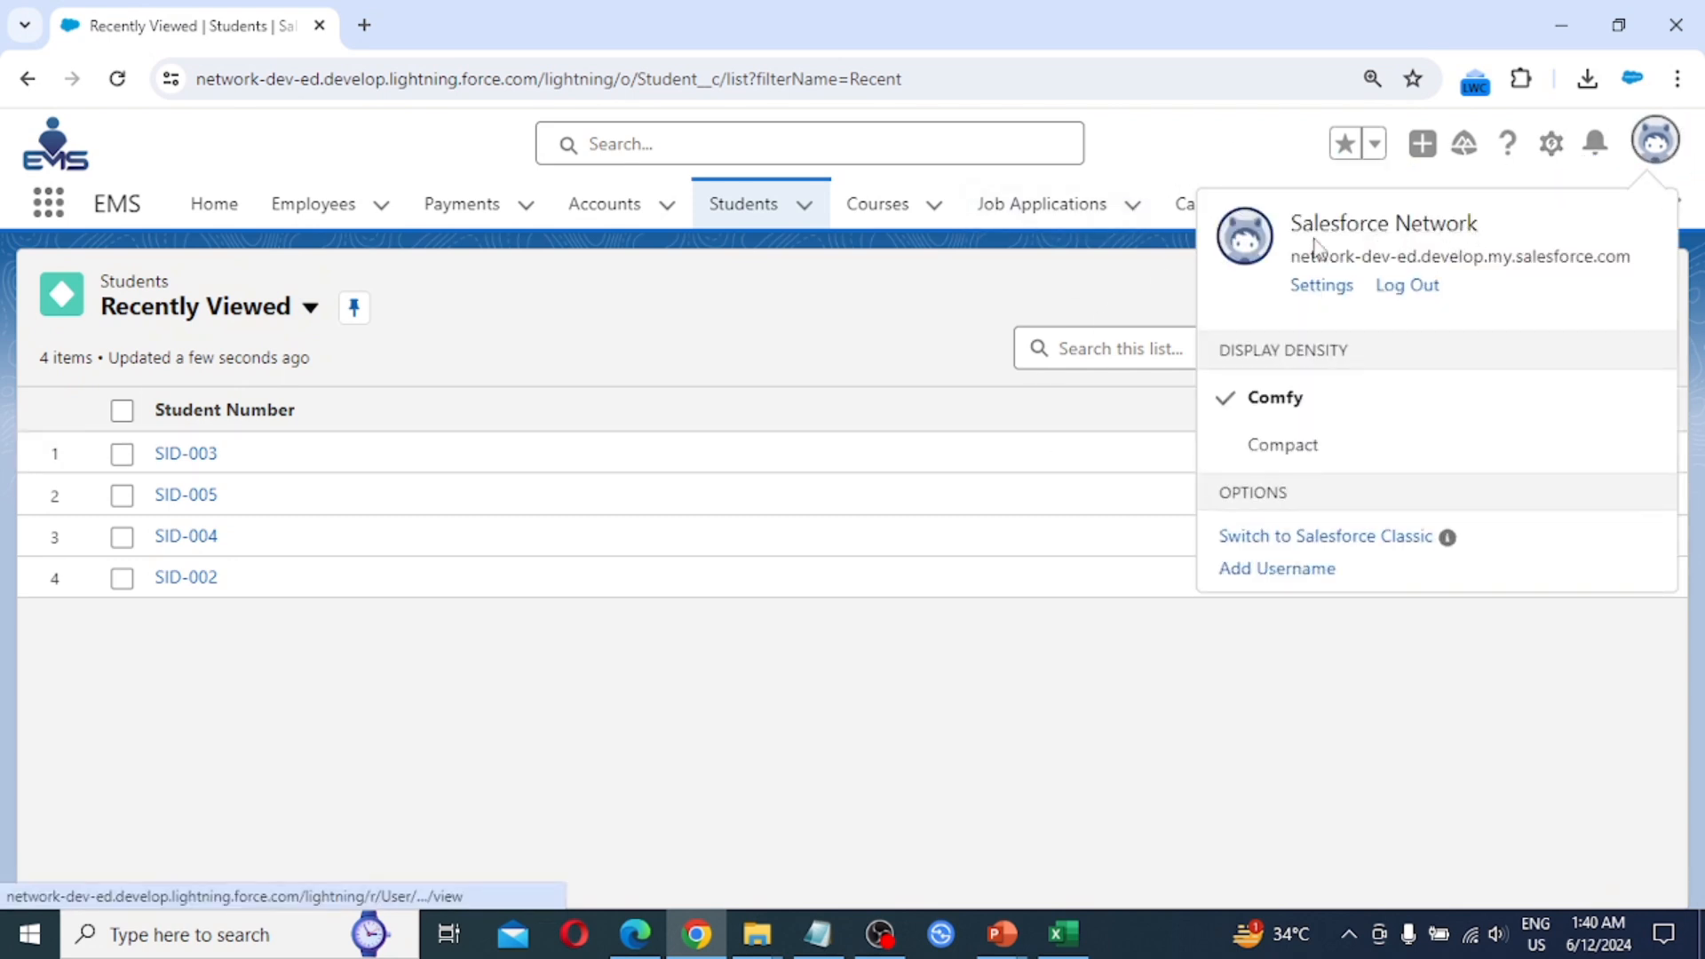
pyautogui.click(684, 325)
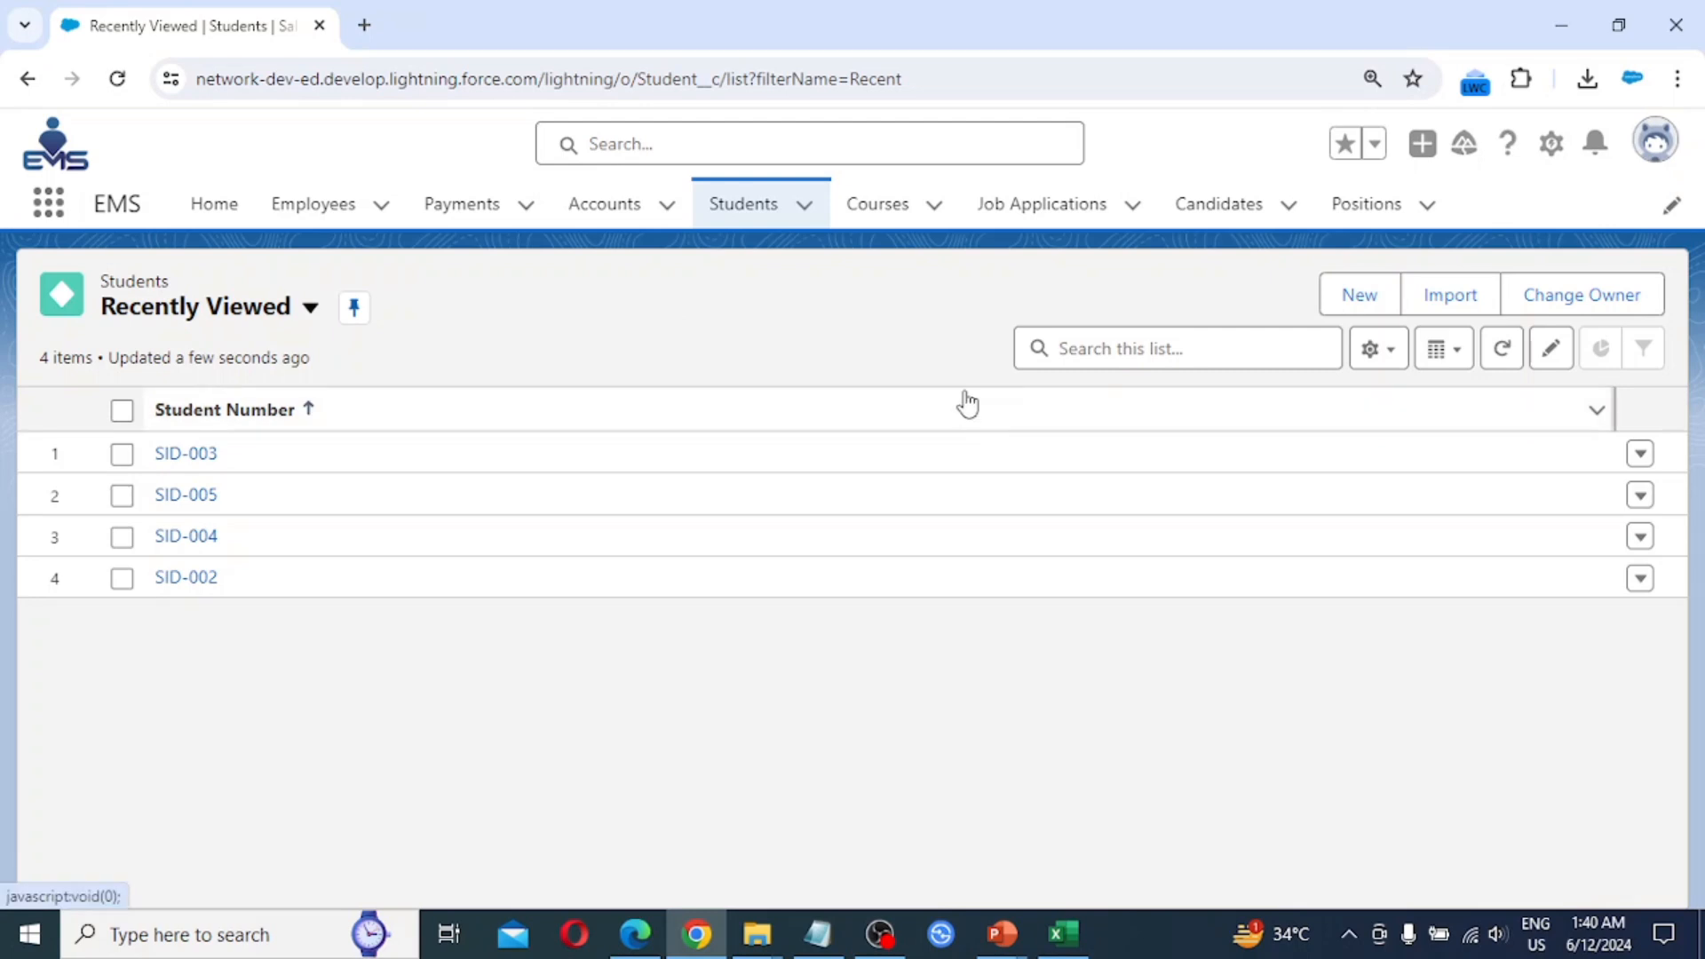
# Open Setup for the current app and go to Sharing Settings under Security.
pyautogui.click(1551, 149)
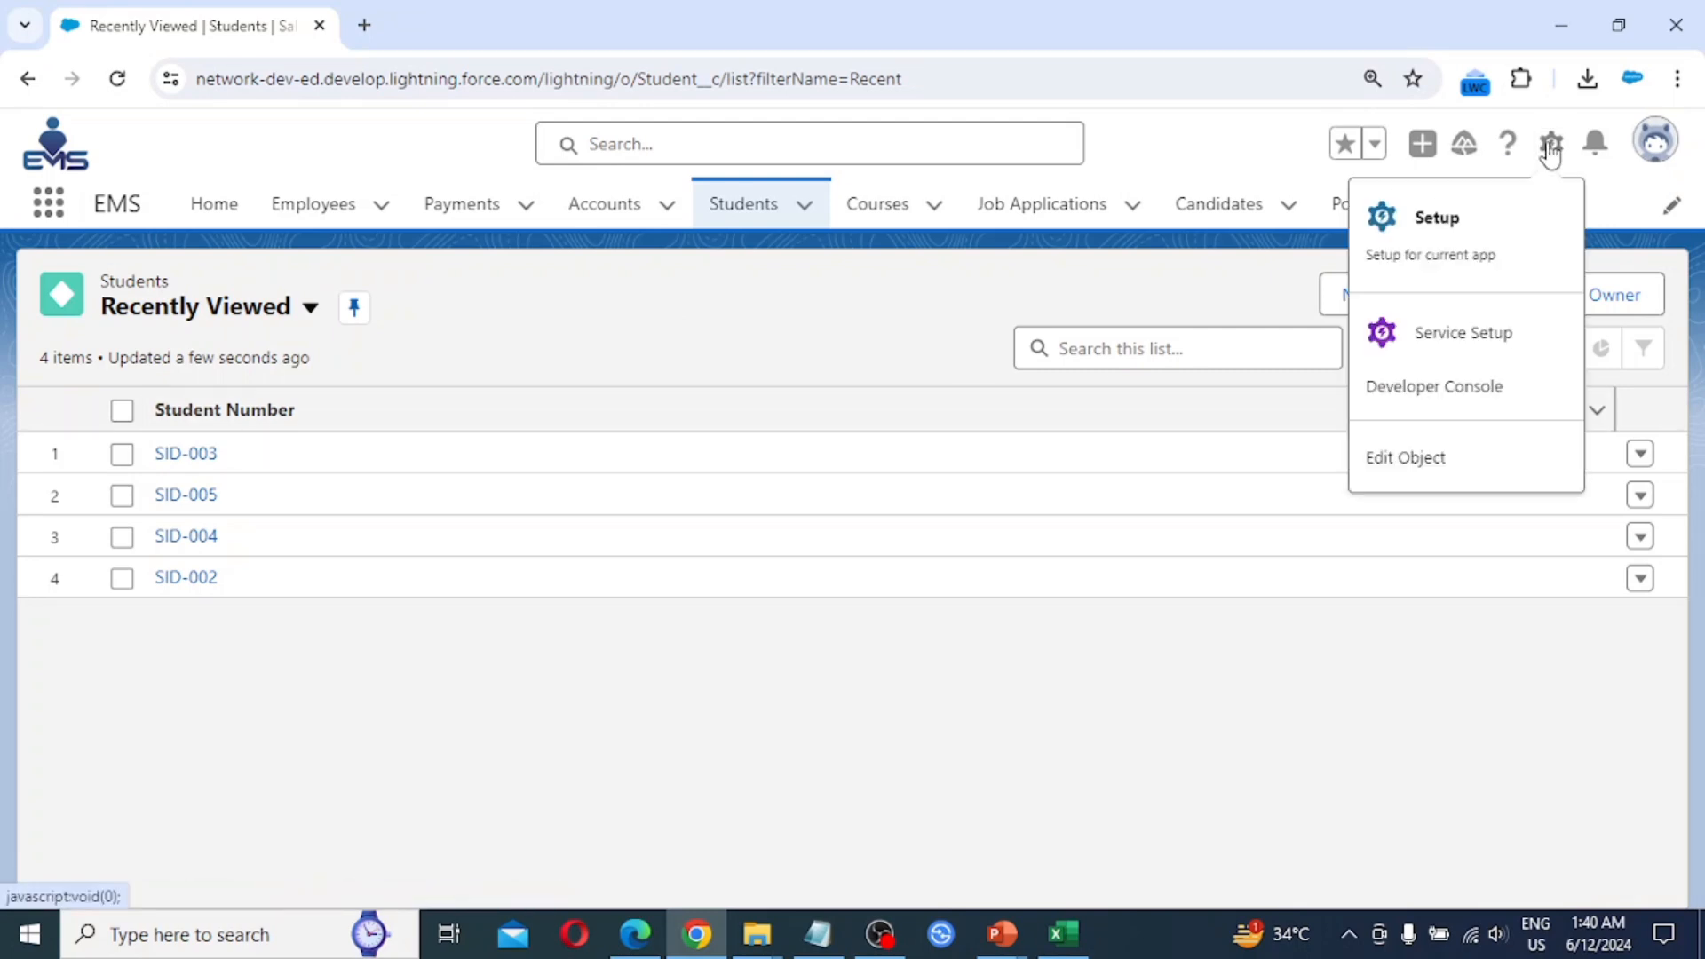
pyautogui.click(1450, 252)
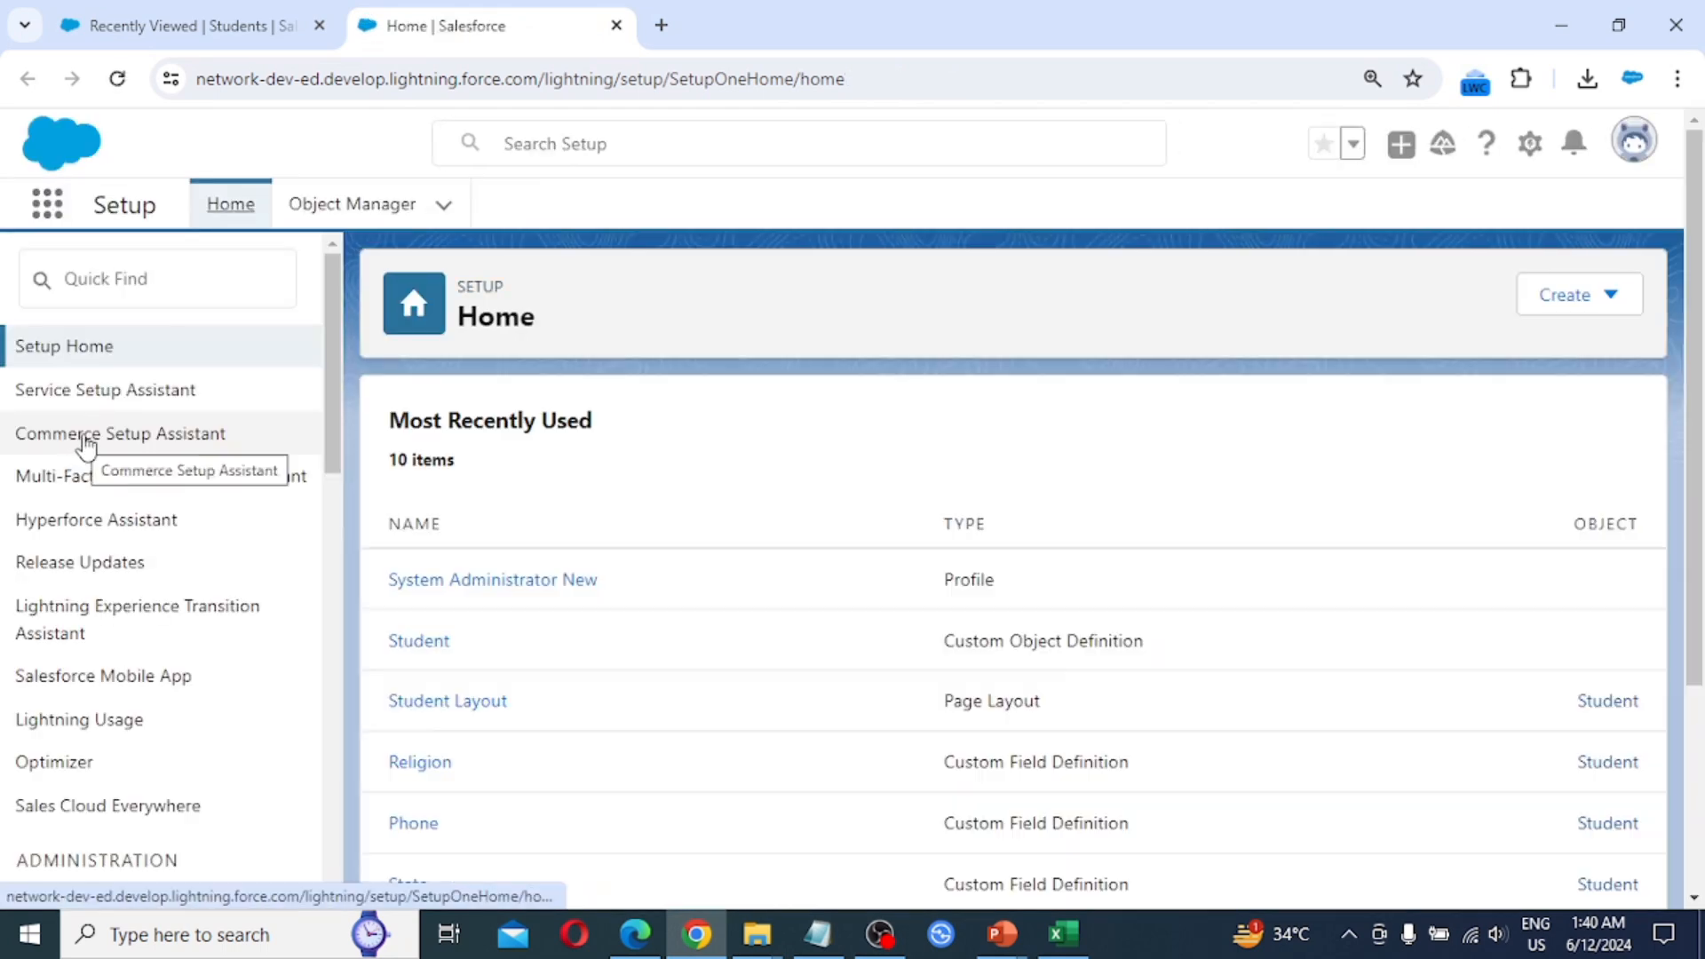
pyautogui.scroll(-4, 88, 449)
pyautogui.scroll(-10, 83, 444)
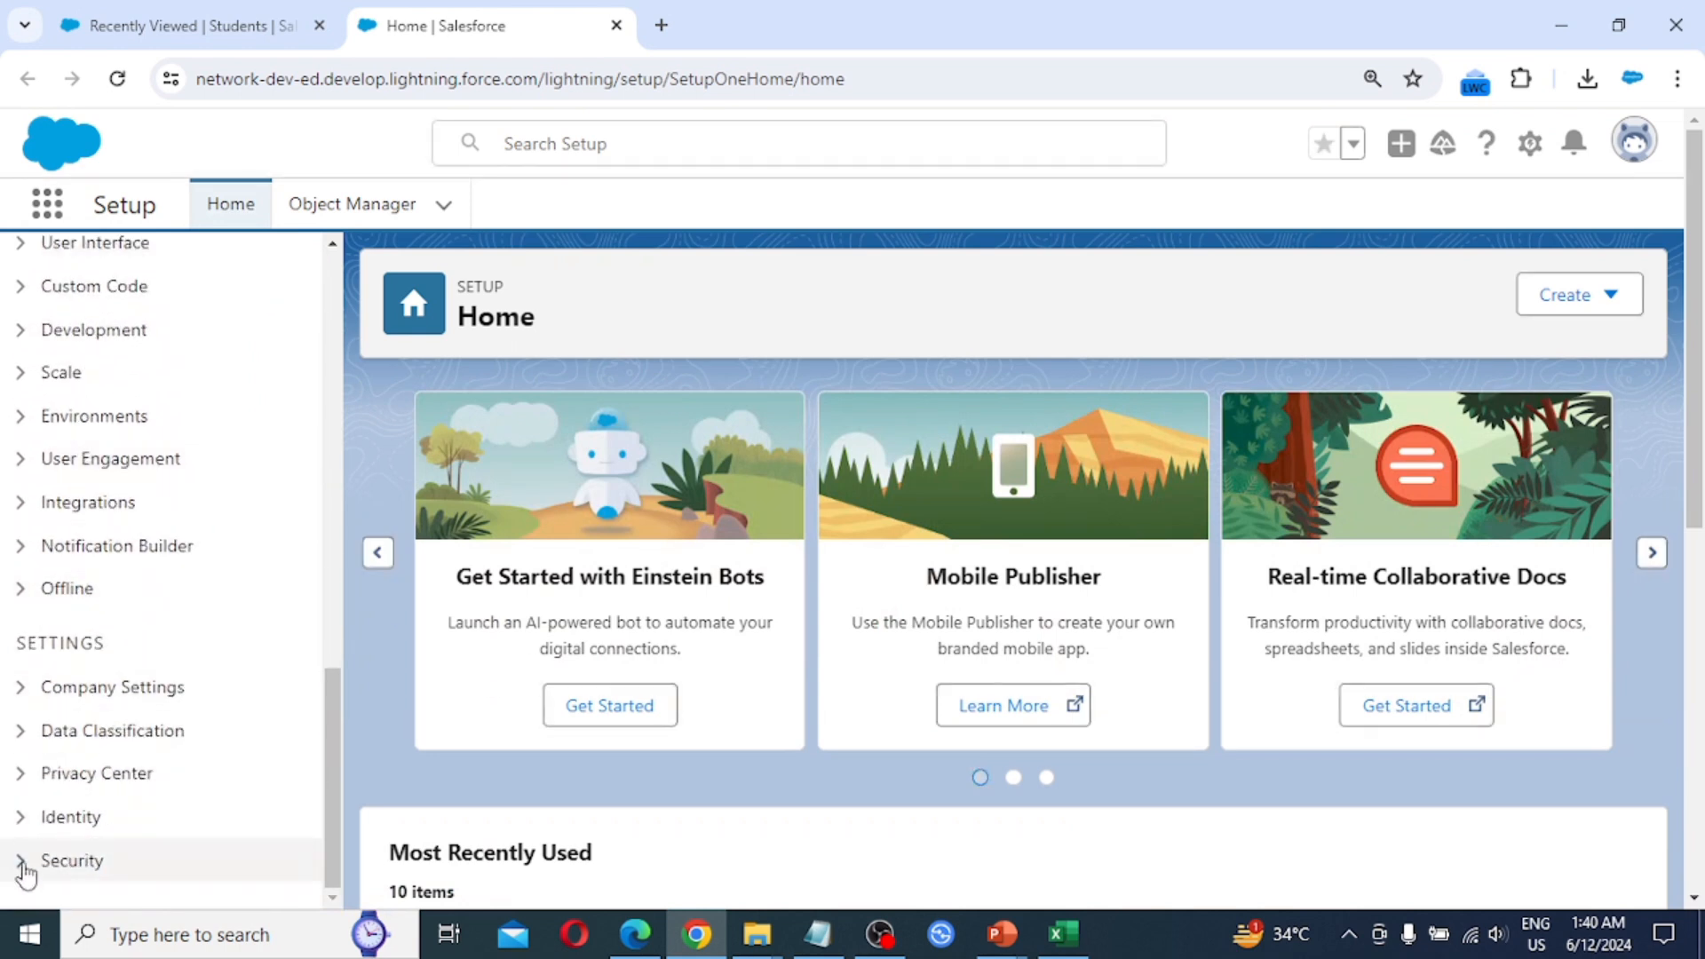
pyautogui.click(21, 862)
pyautogui.scroll(-6, 76, 806)
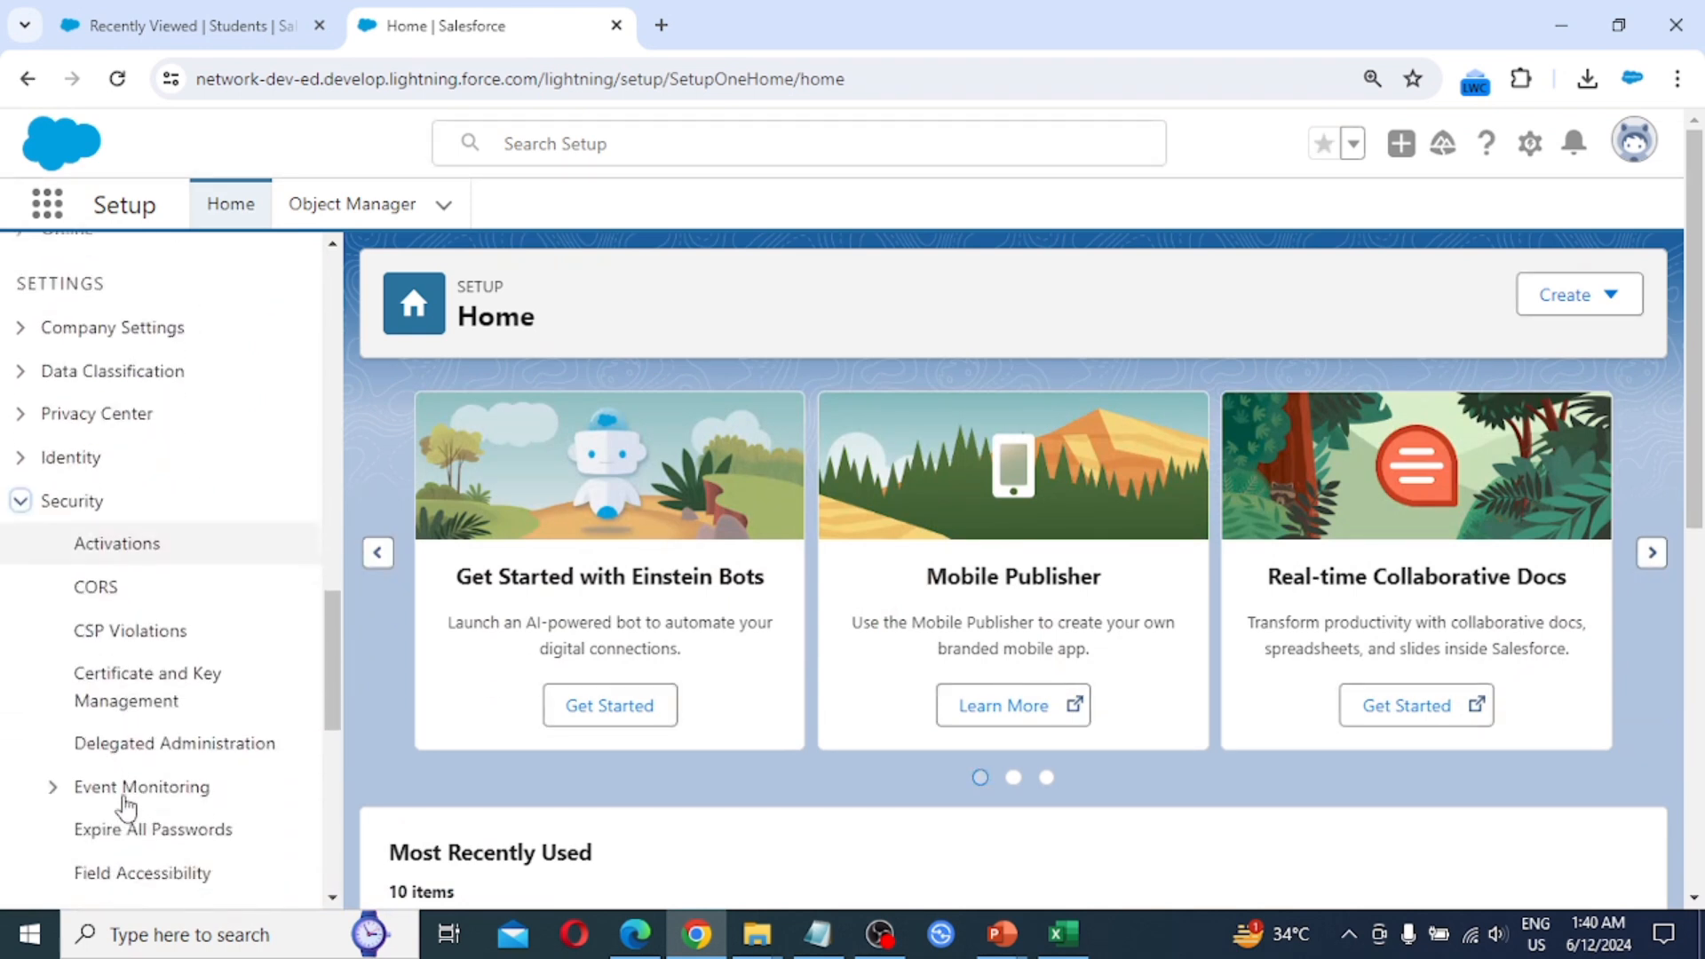
pyautogui.scroll(-6, 127, 806)
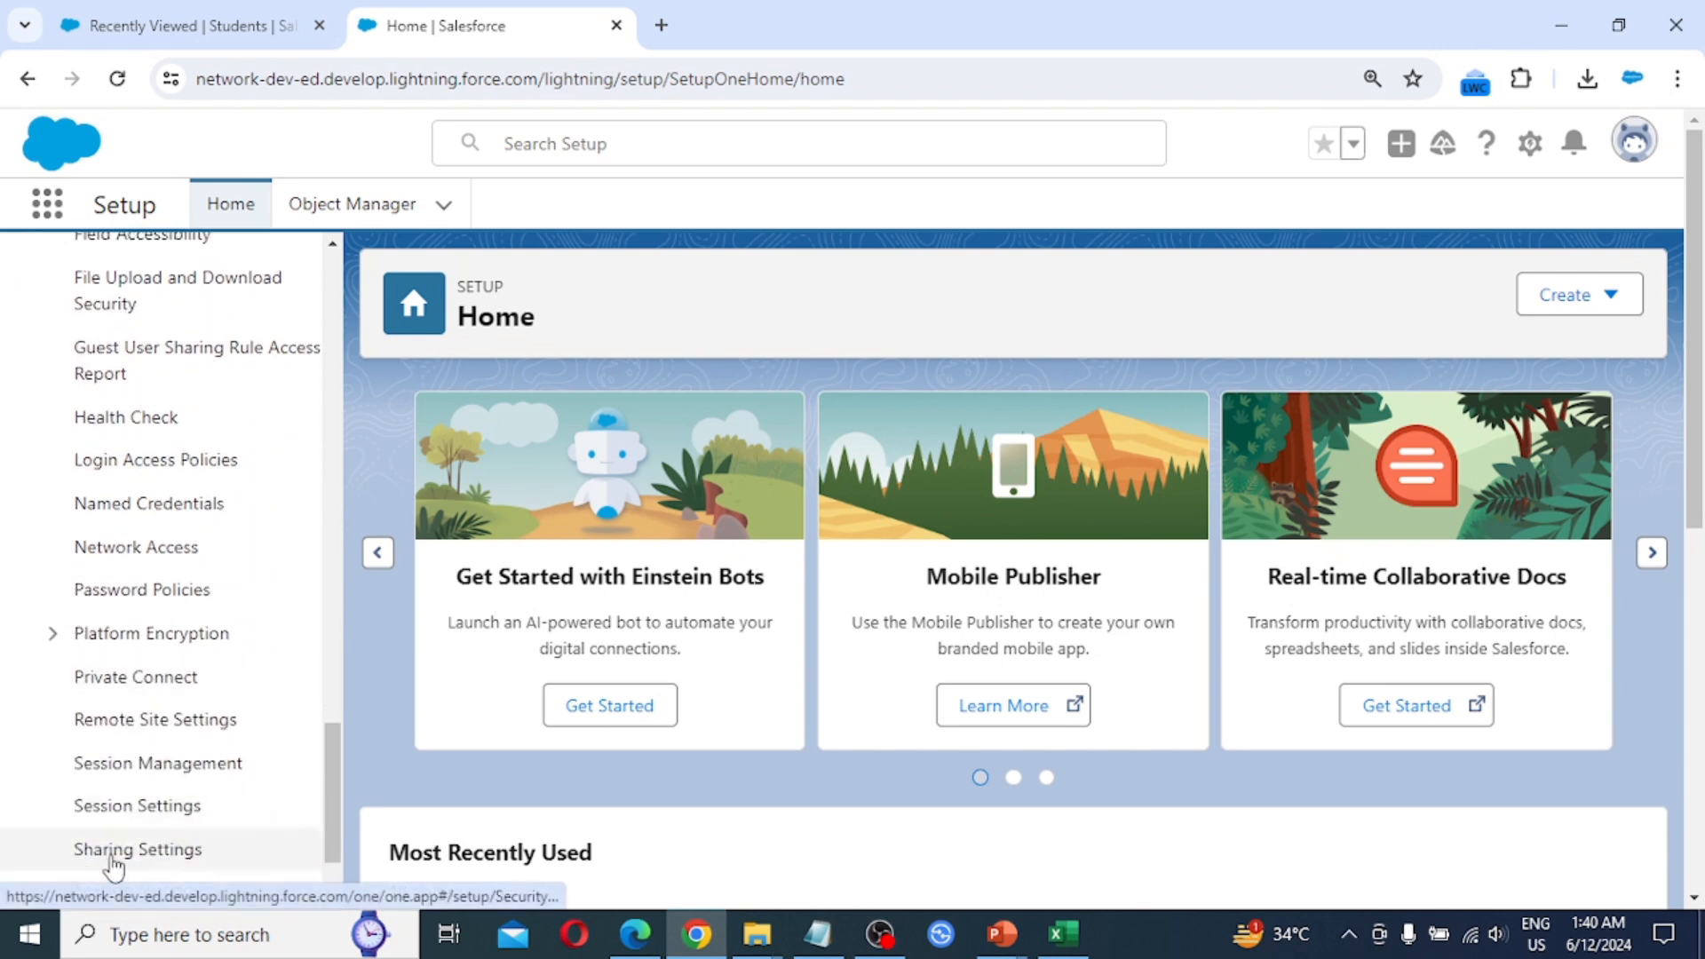
pyautogui.click(246, 860)
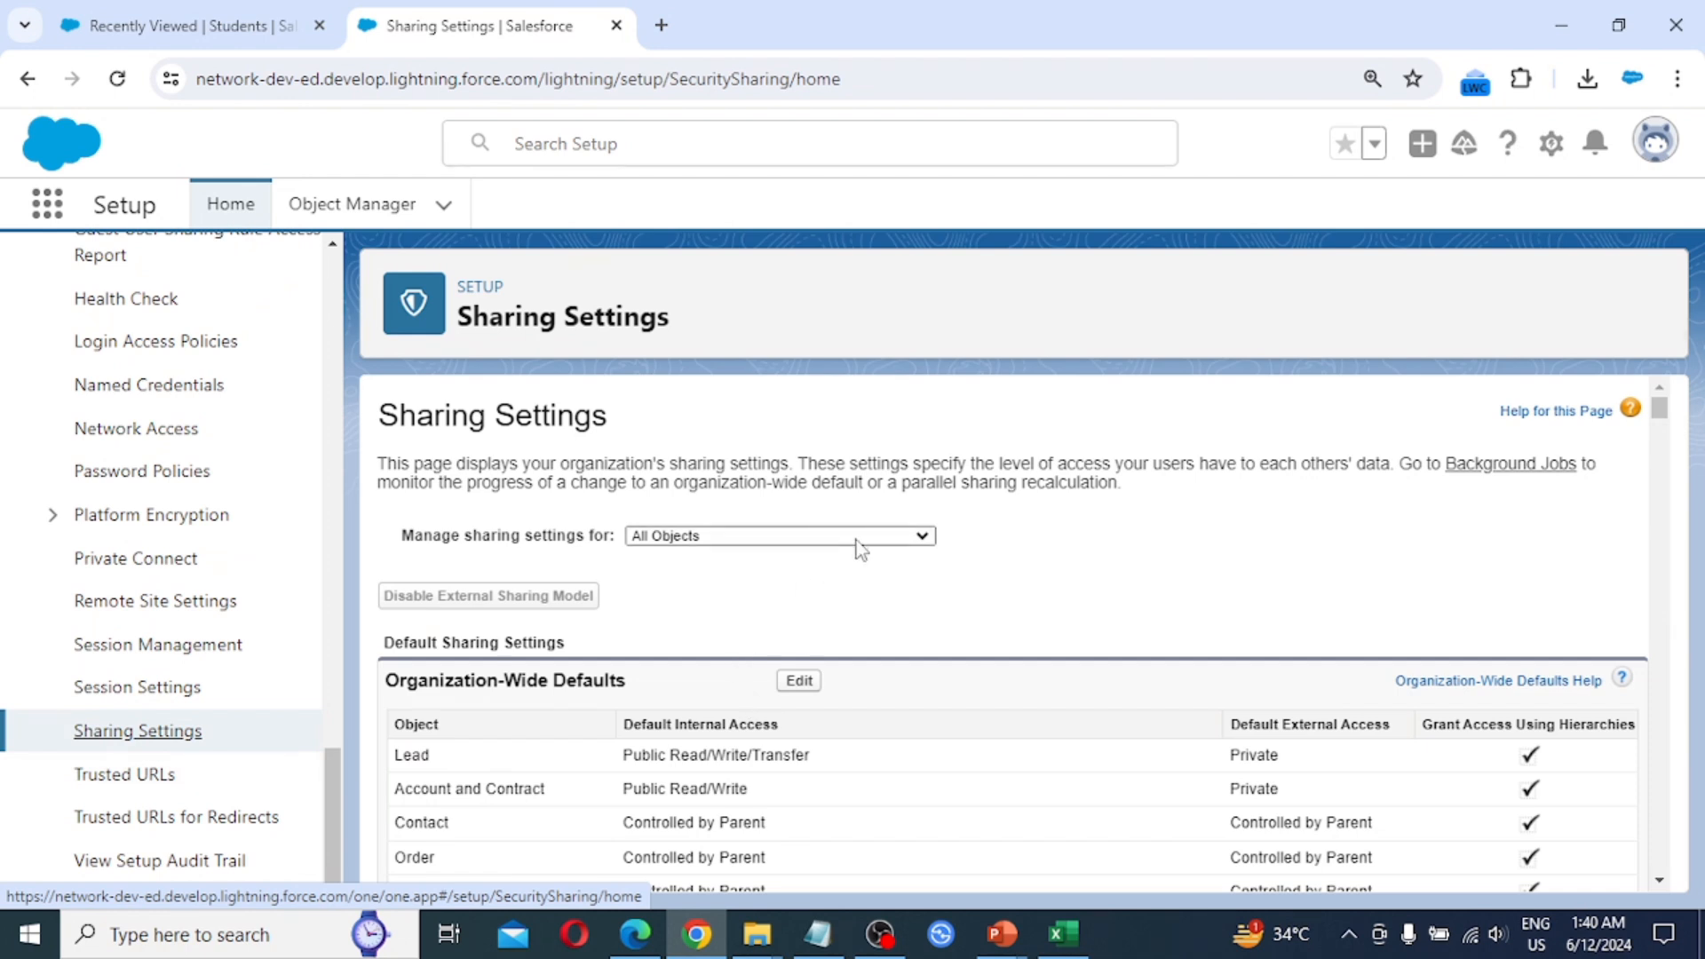
# Set the default internal access for the Student object to Private in the organization-wide defaults and save.
pyautogui.click(804, 685)
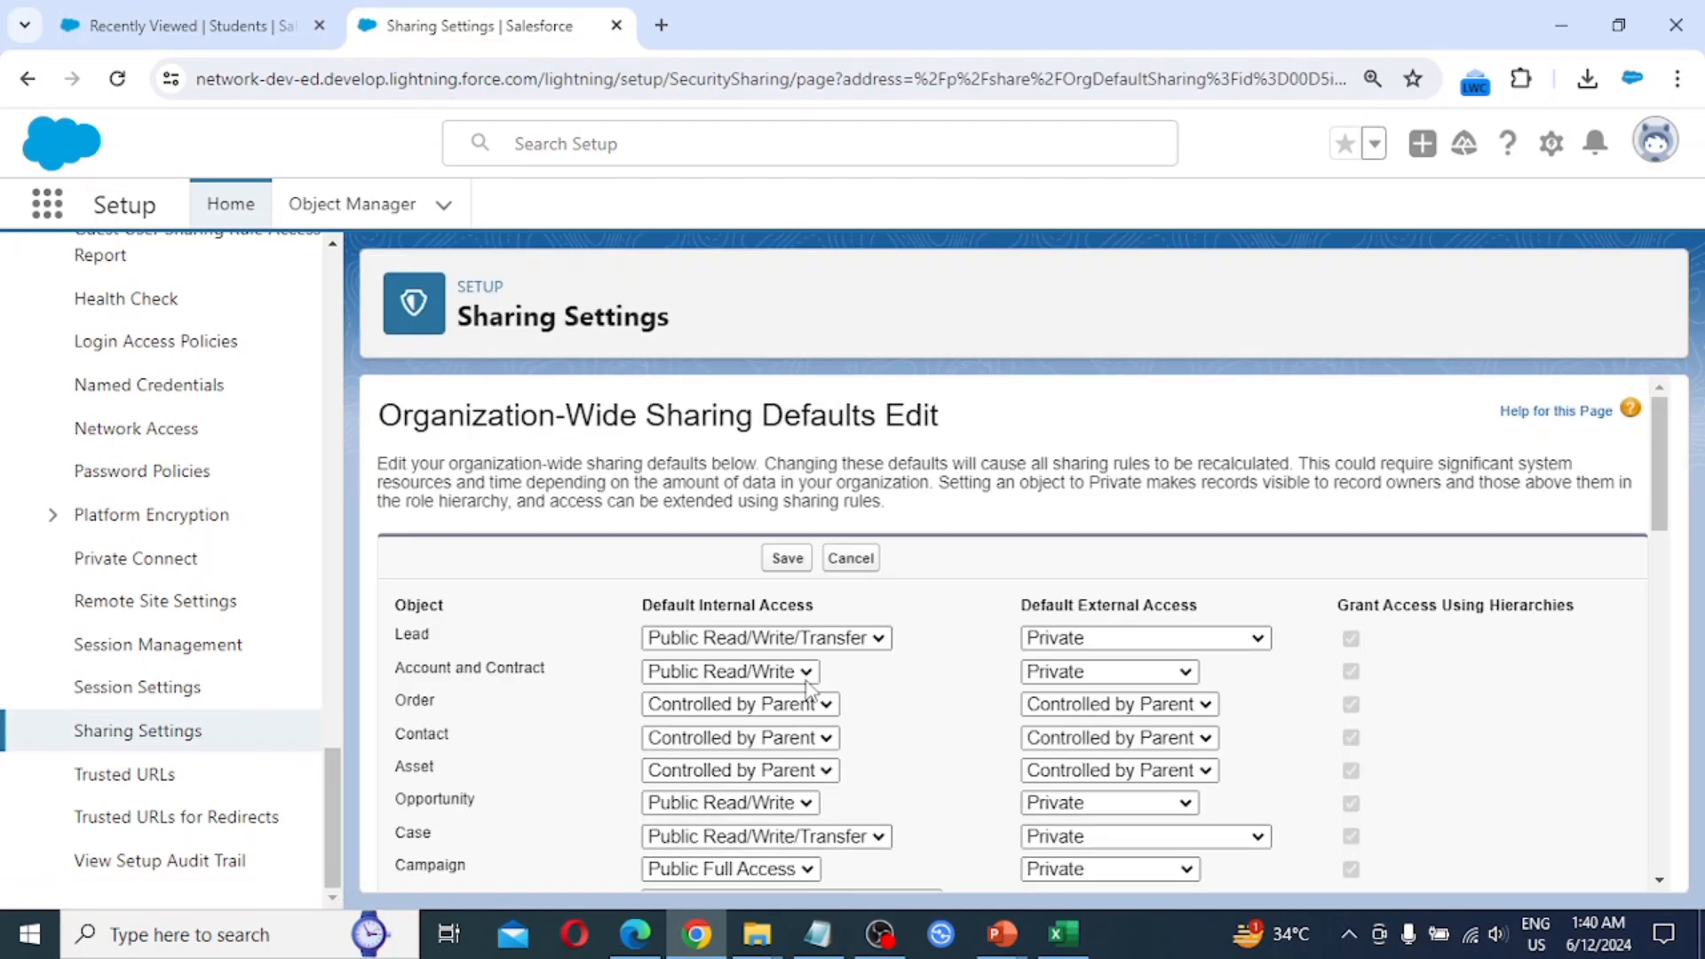
pyautogui.scroll(-15, 1163, 636)
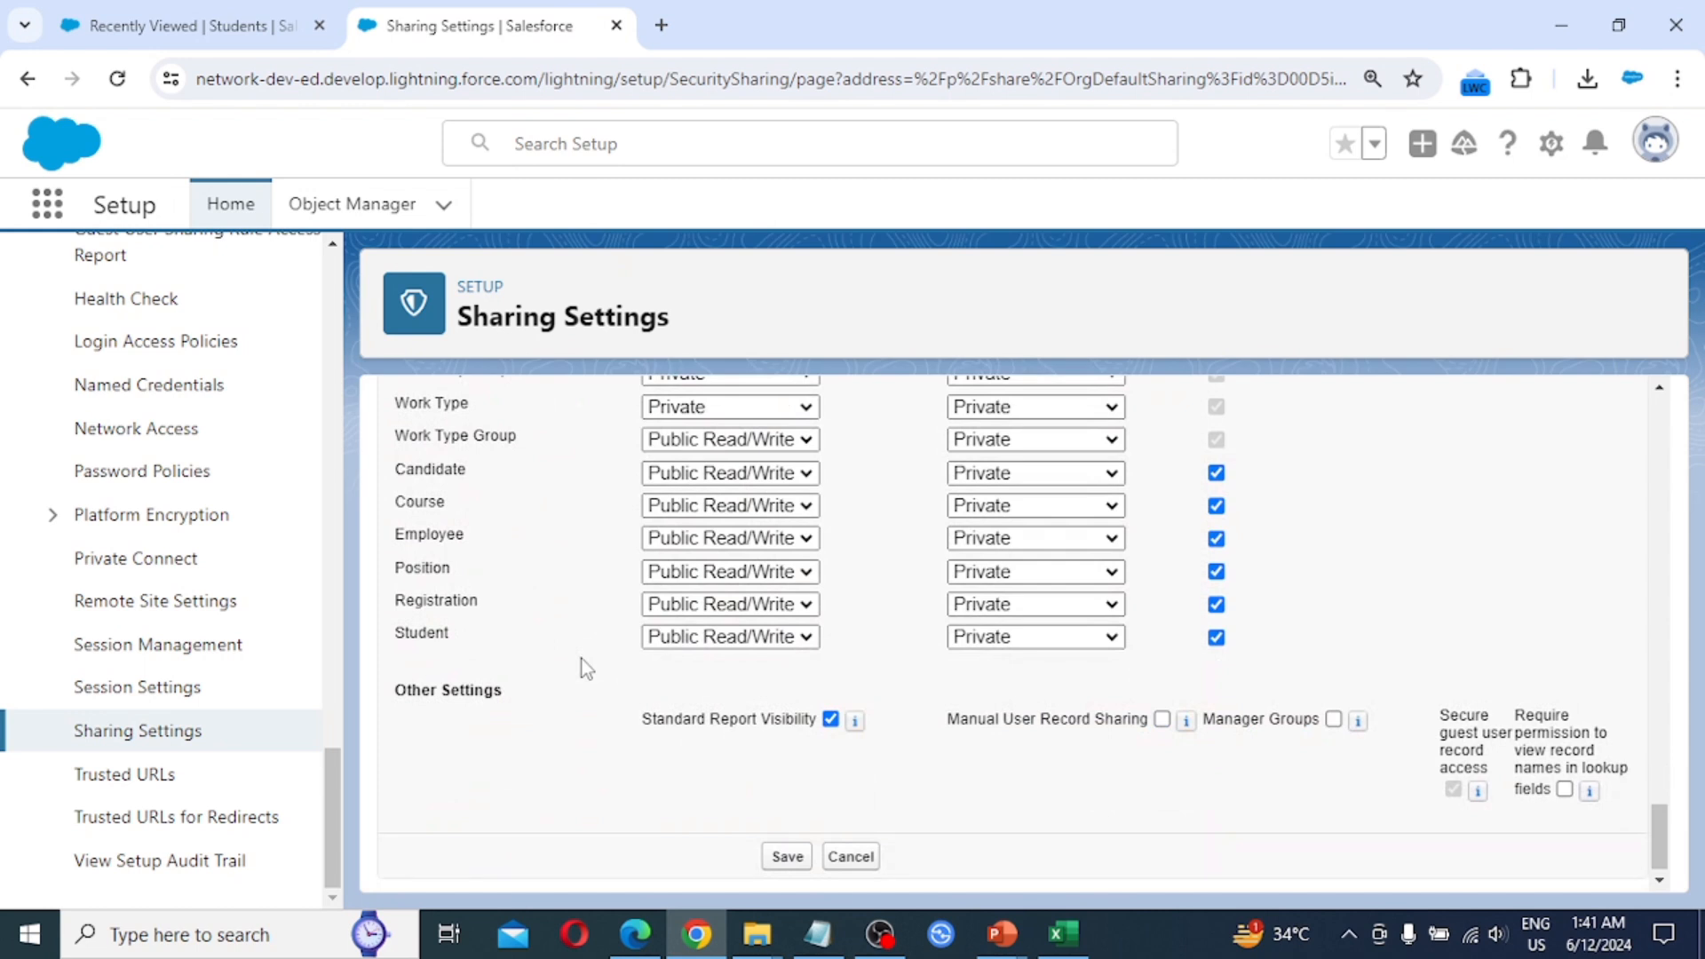
pyautogui.click(740, 637)
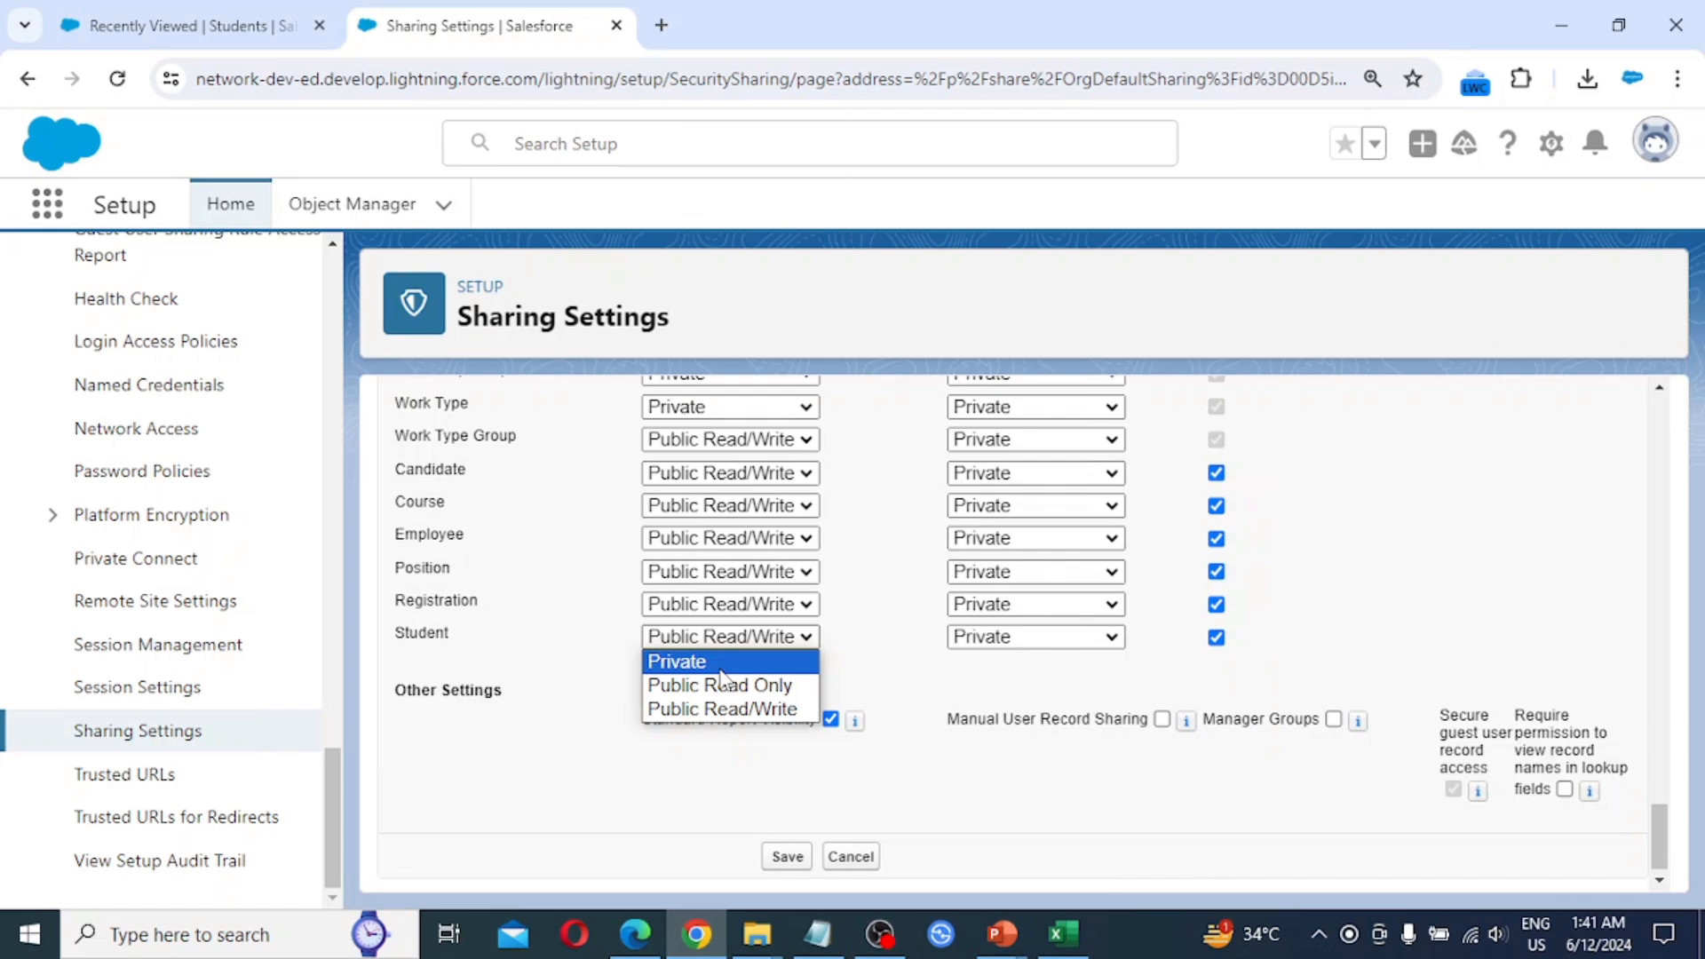
pyautogui.click(736, 661)
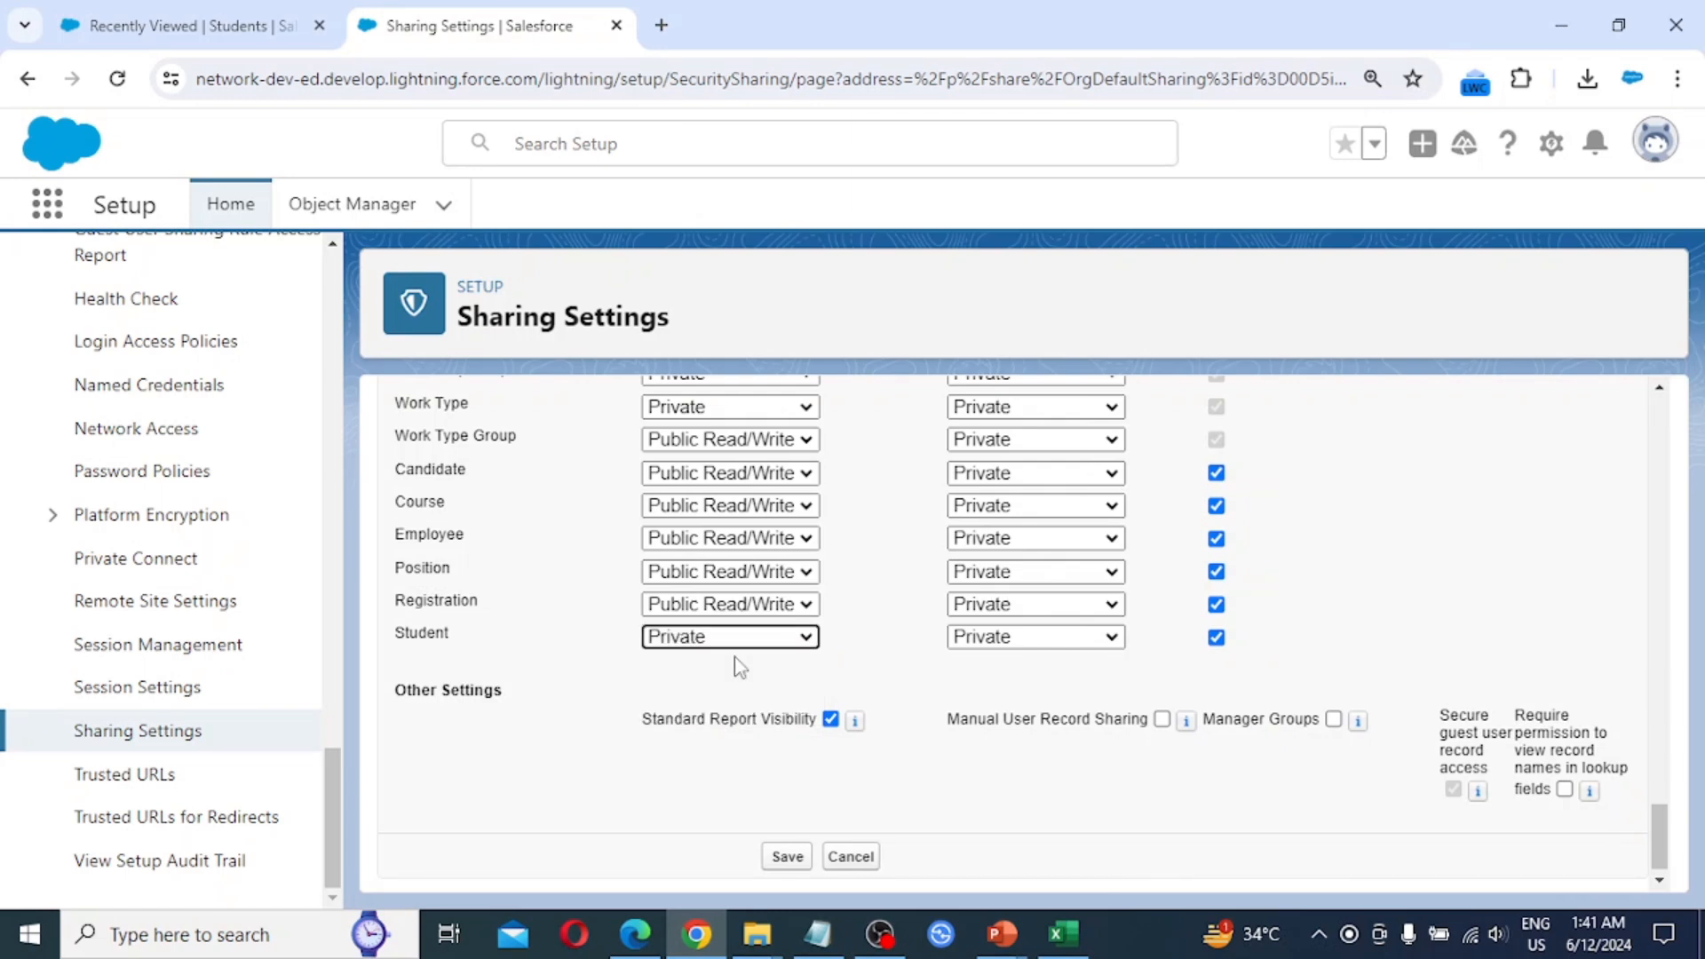
pyautogui.click(786, 858)
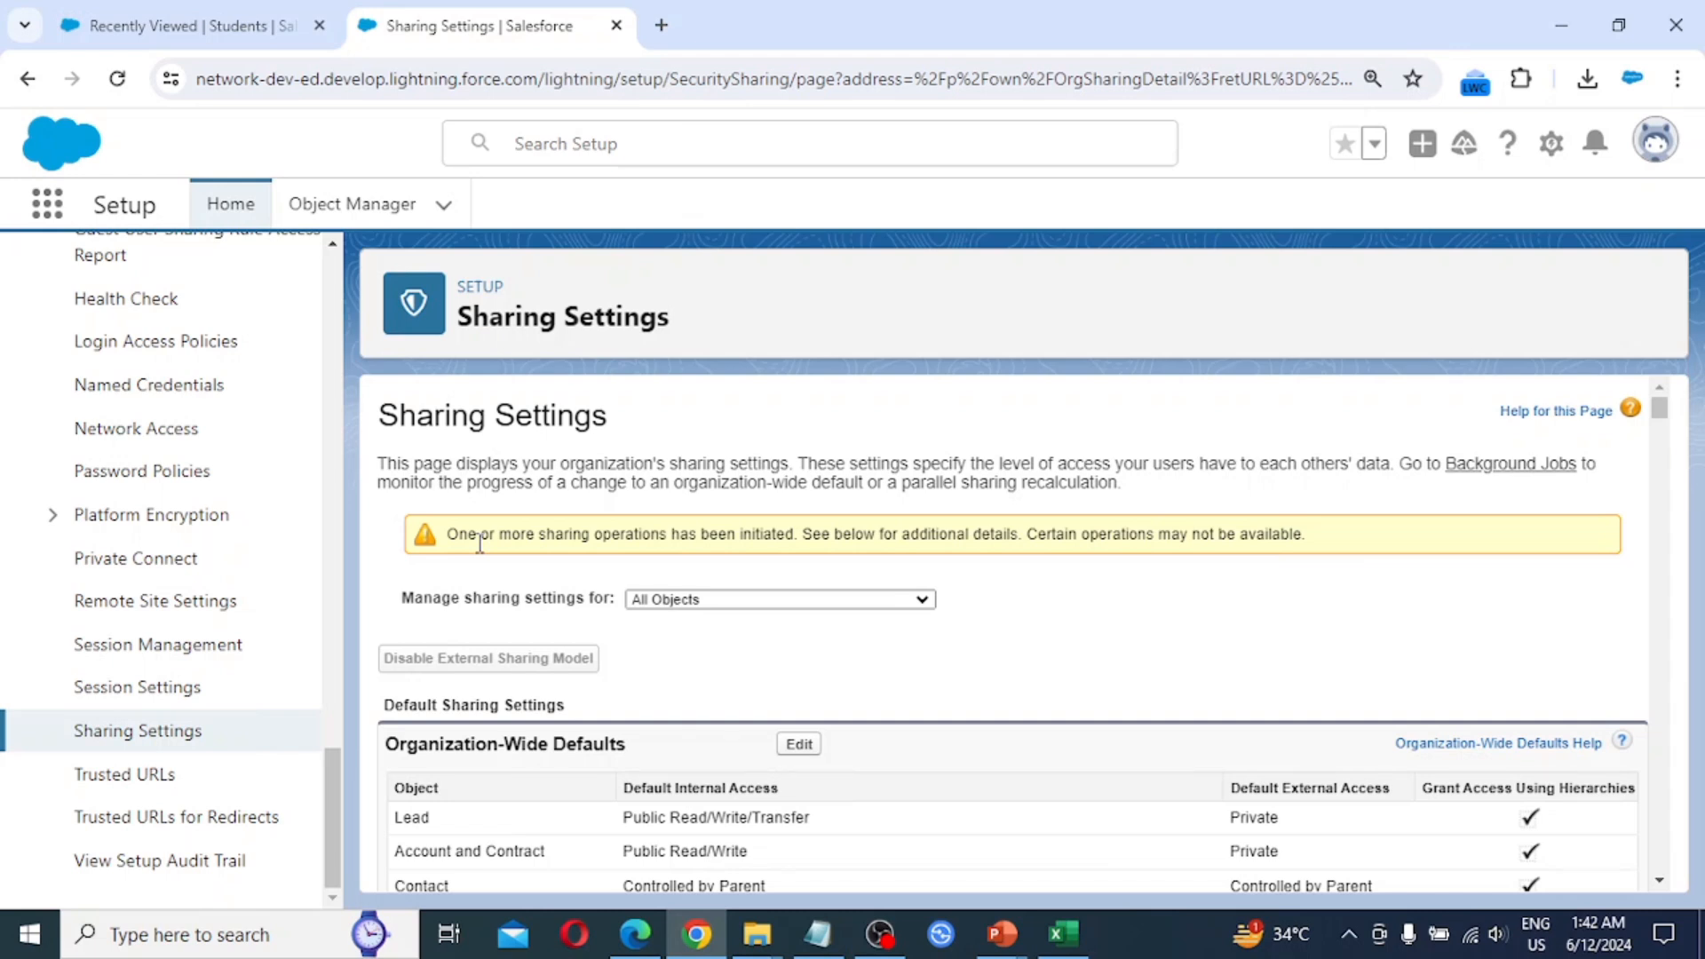
# Reload Sharing Settings and look through the organization-wide defaults for the Student object's access level.
pyautogui.click(118, 80)
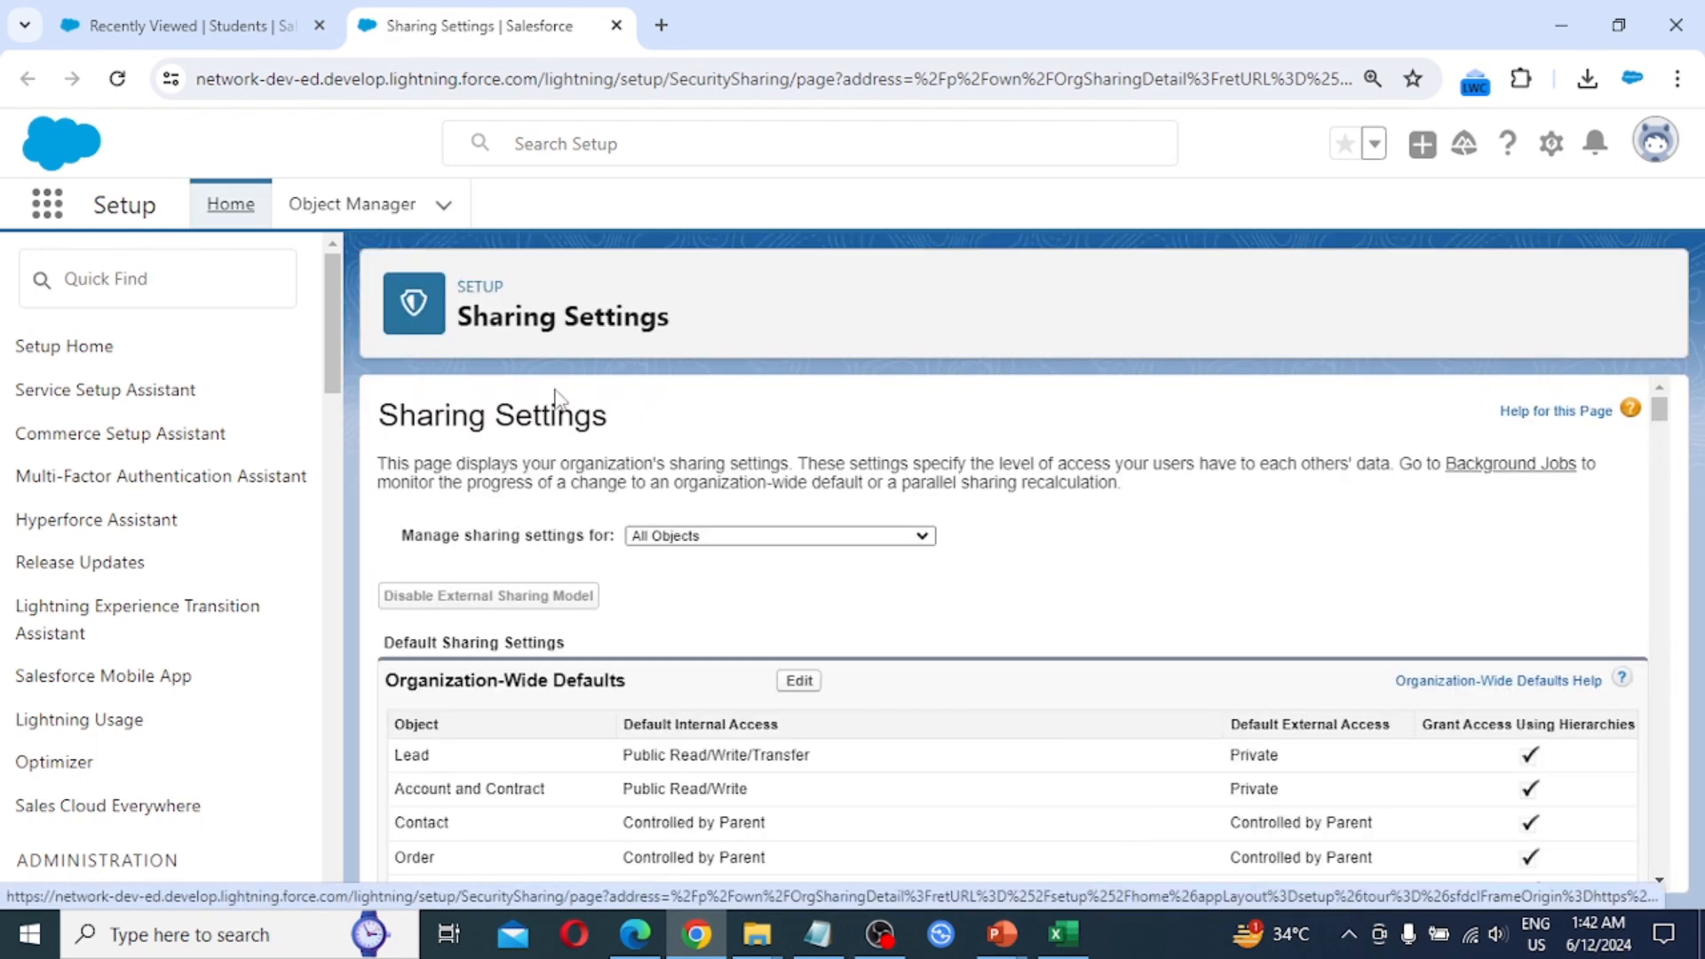
pyautogui.scroll(-5, 700, 696)
pyautogui.scroll(-15, 700, 697)
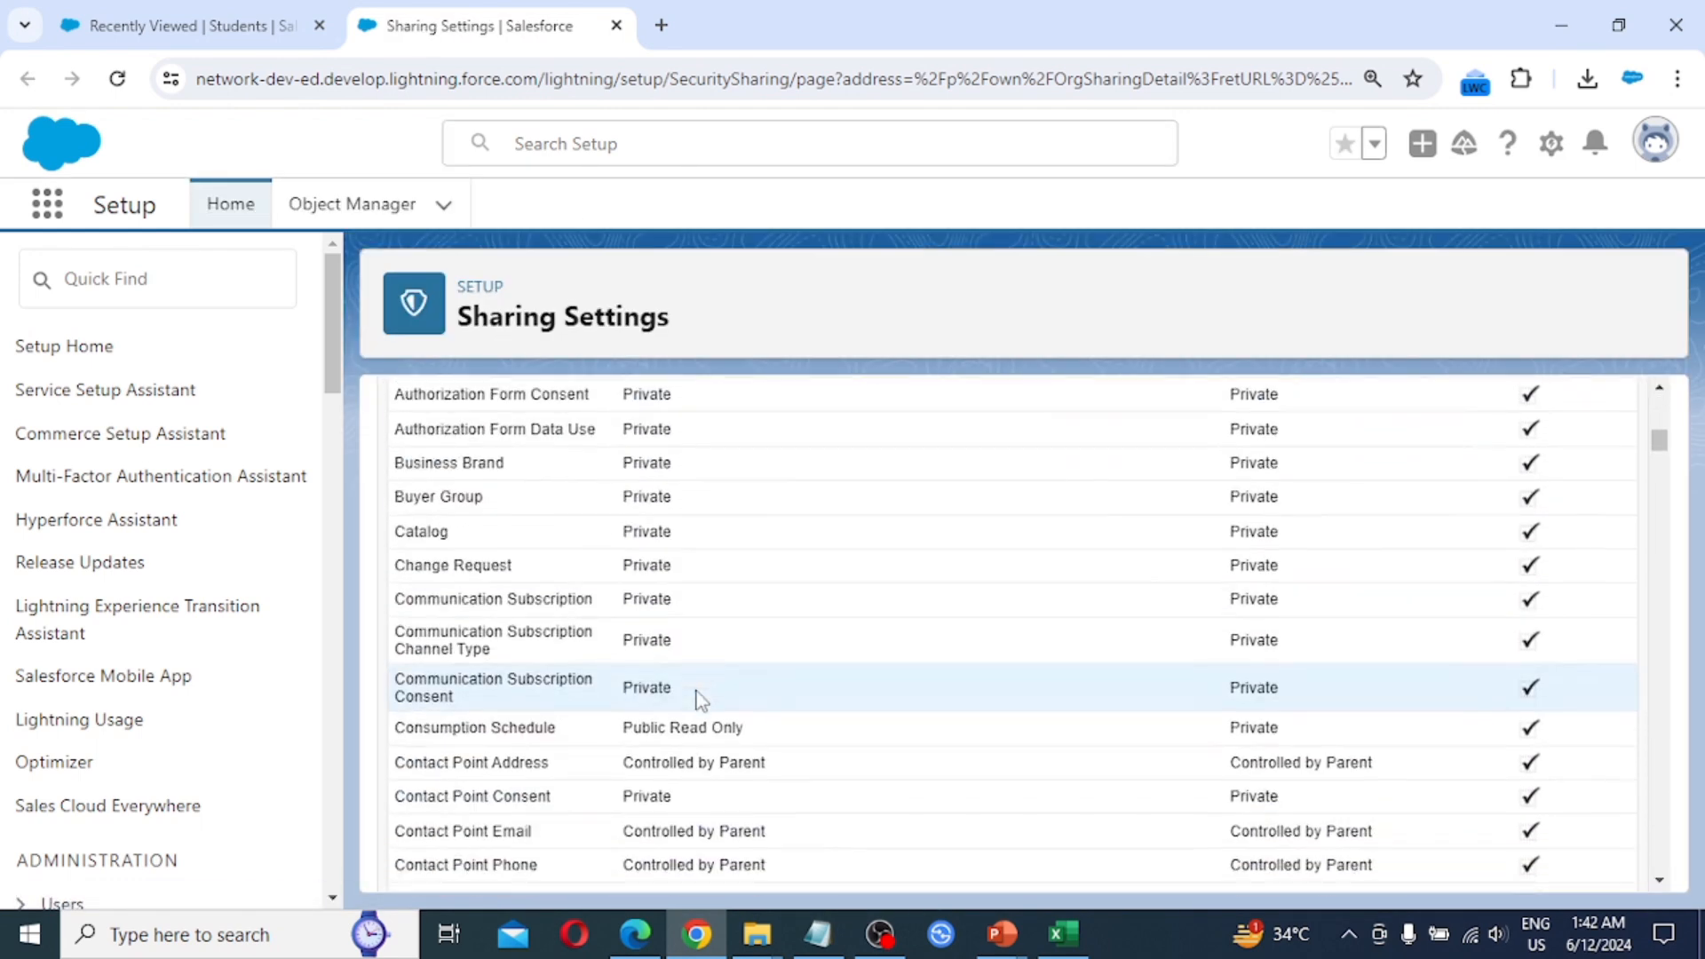
pyautogui.scroll(-10, 666, 716)
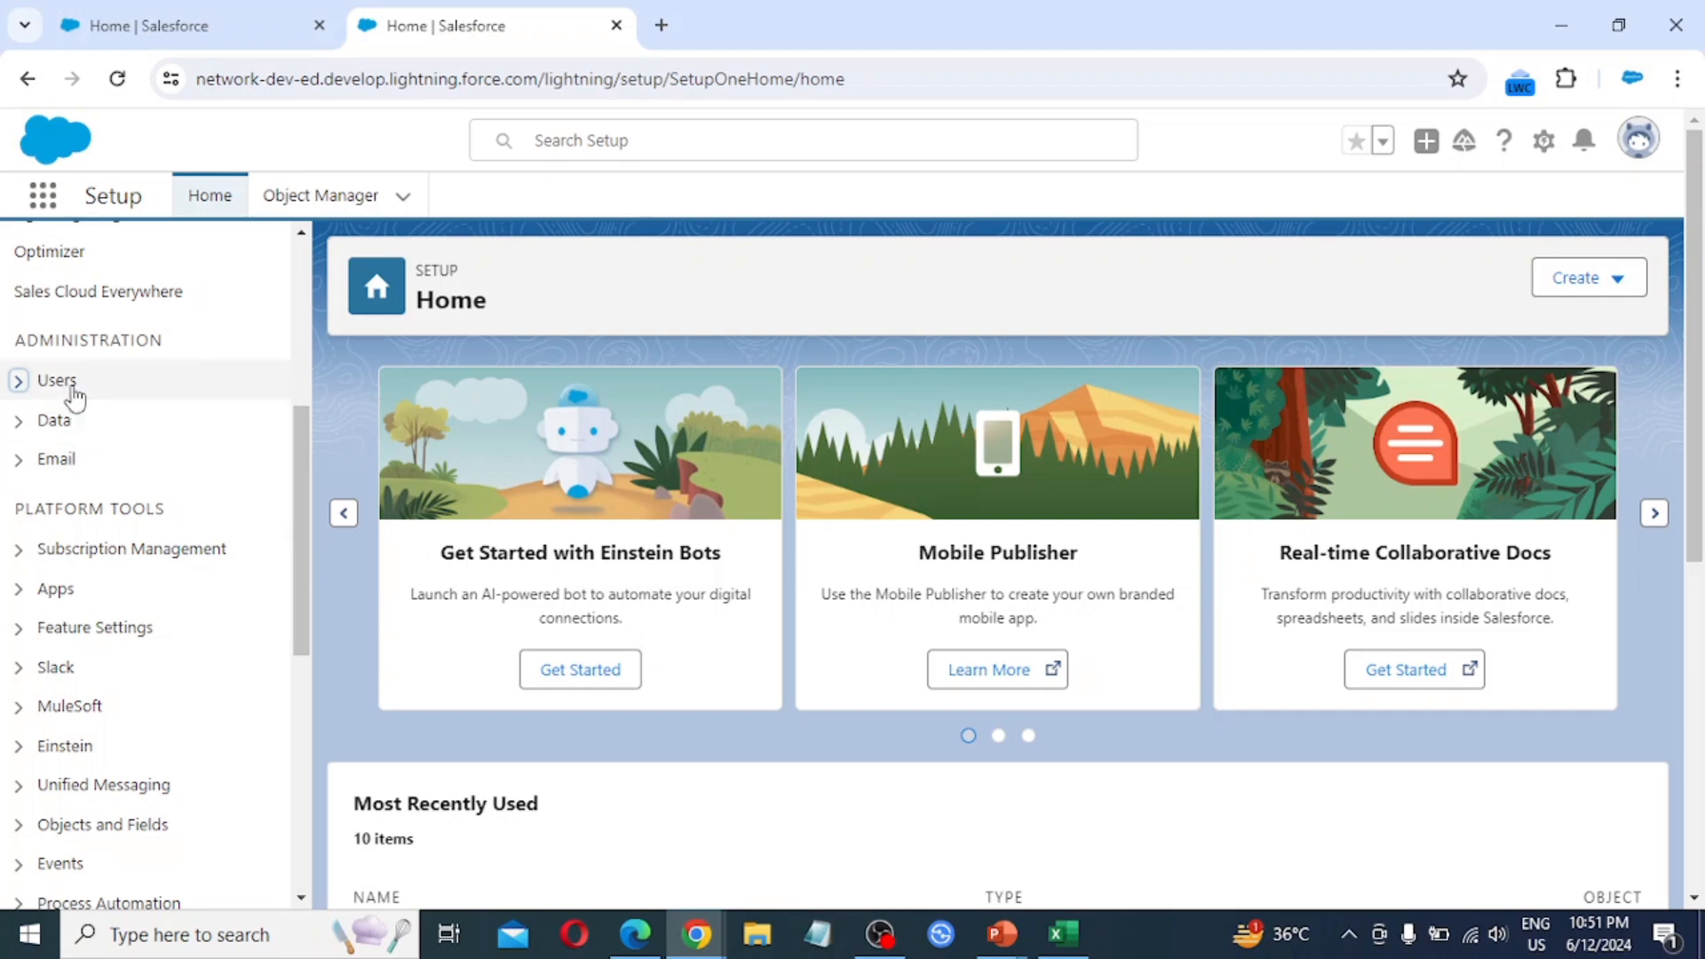
# Go to the list of all users in Setup and open the System Administrator New profile assigned to the second user.
pyautogui.click(20, 381)
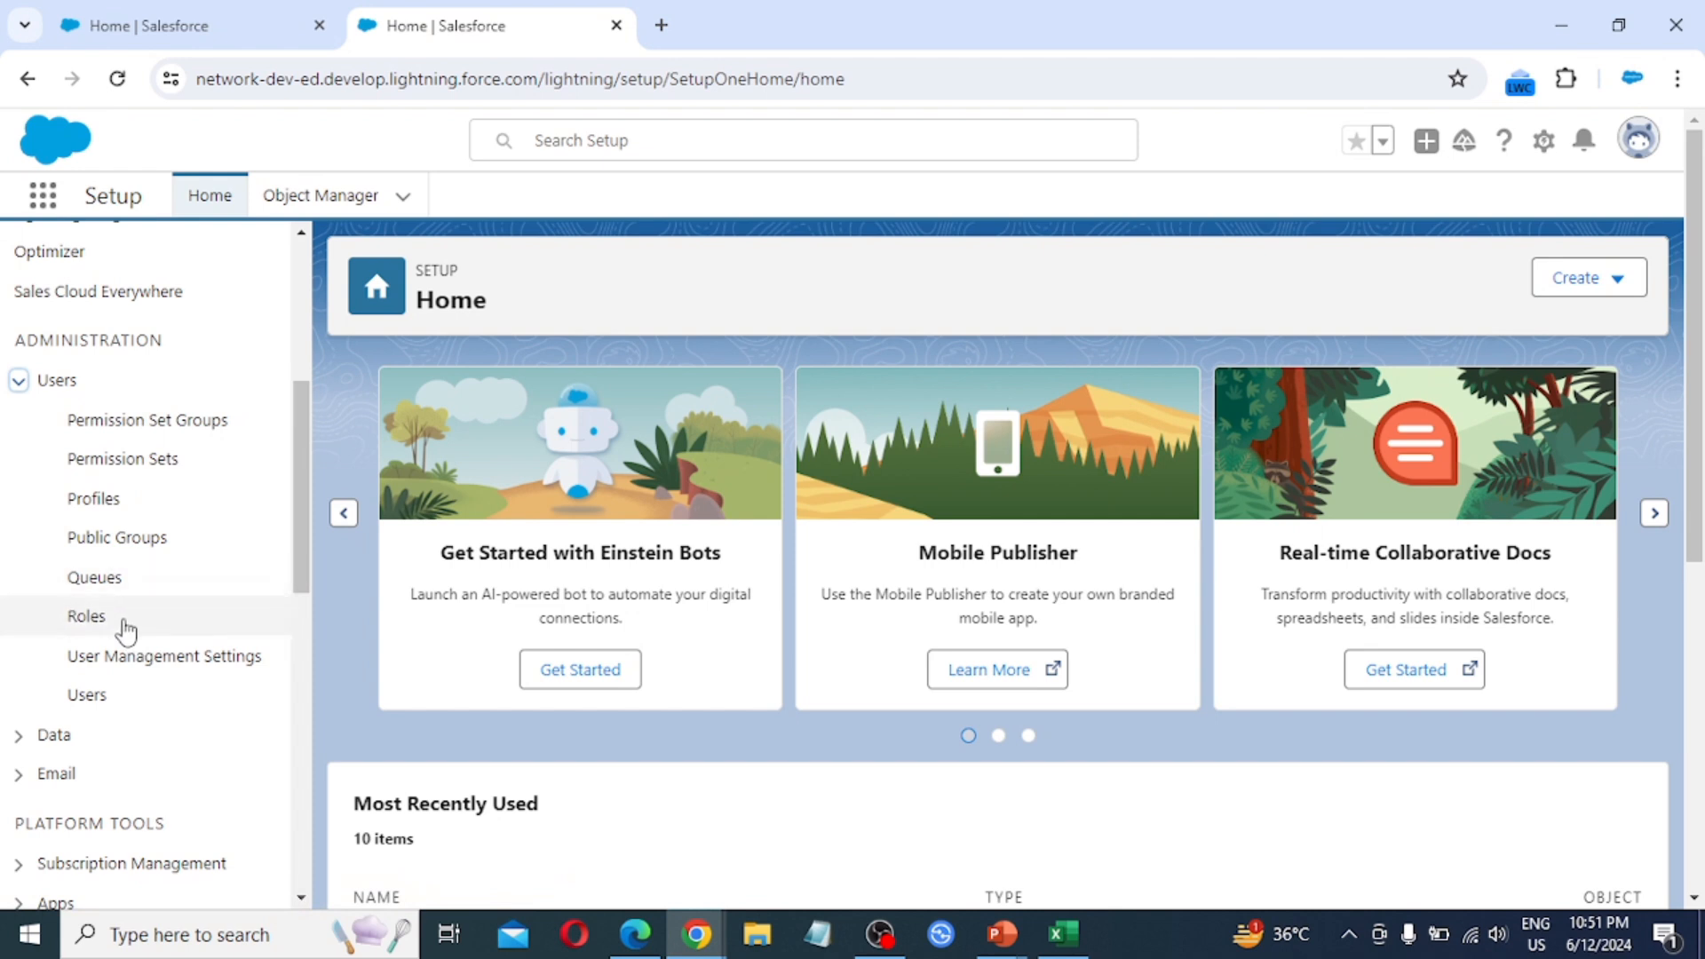
pyautogui.click(106, 701)
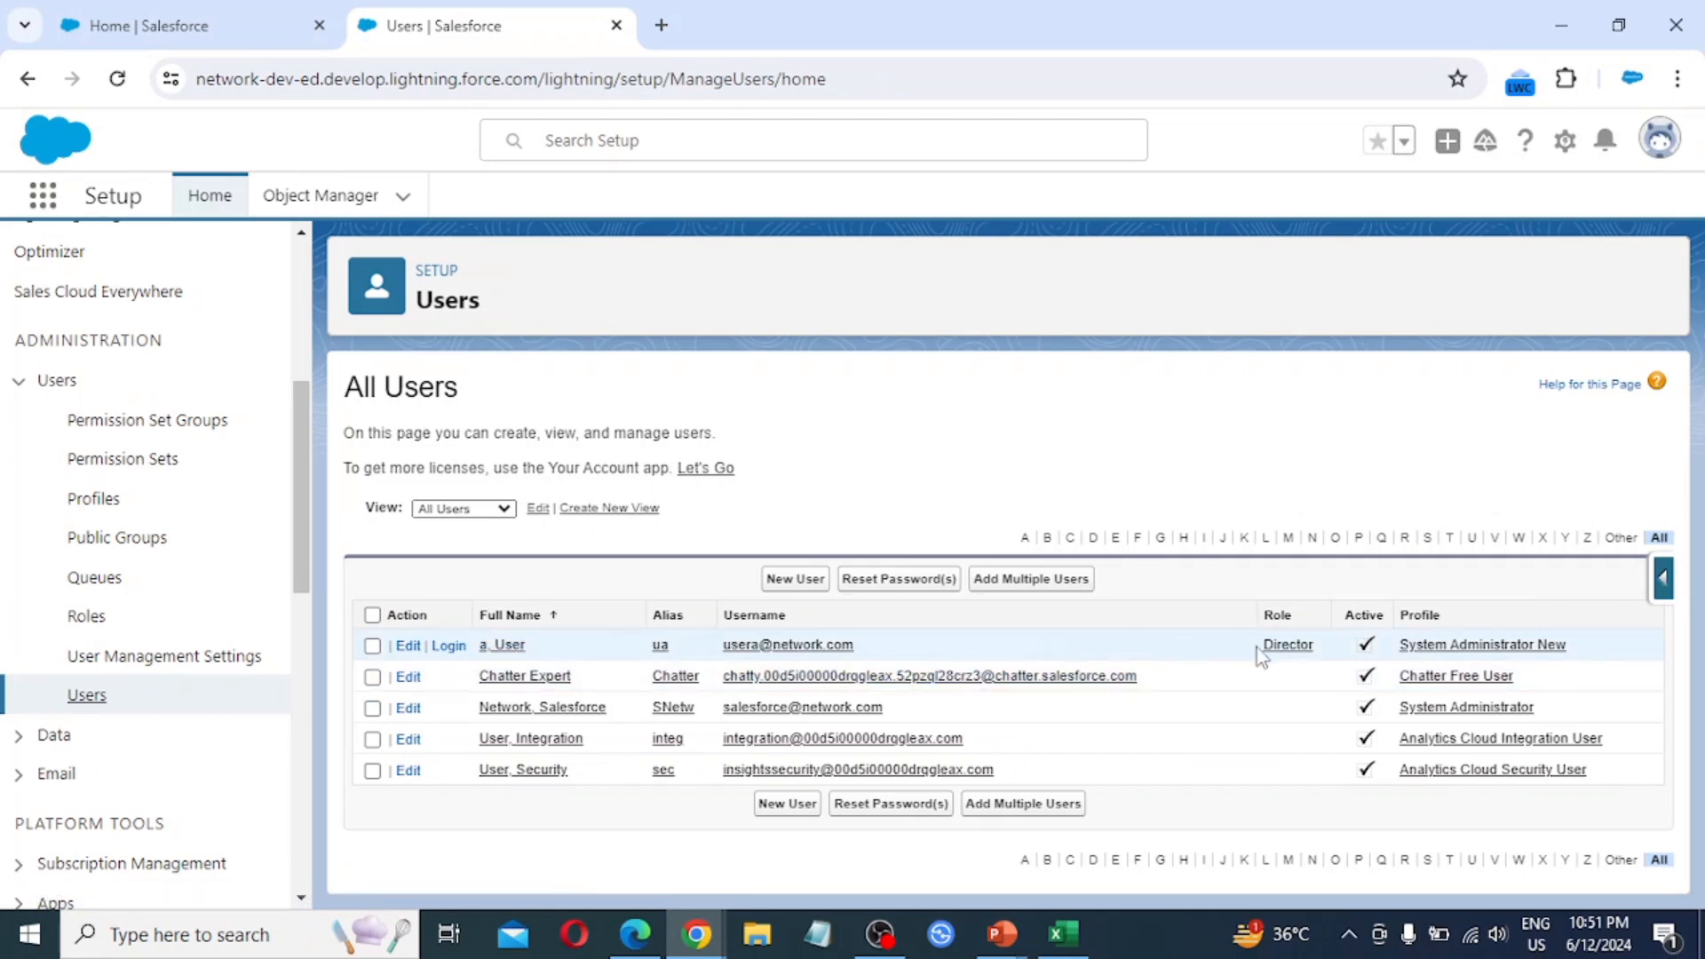
pyautogui.click(1470, 649)
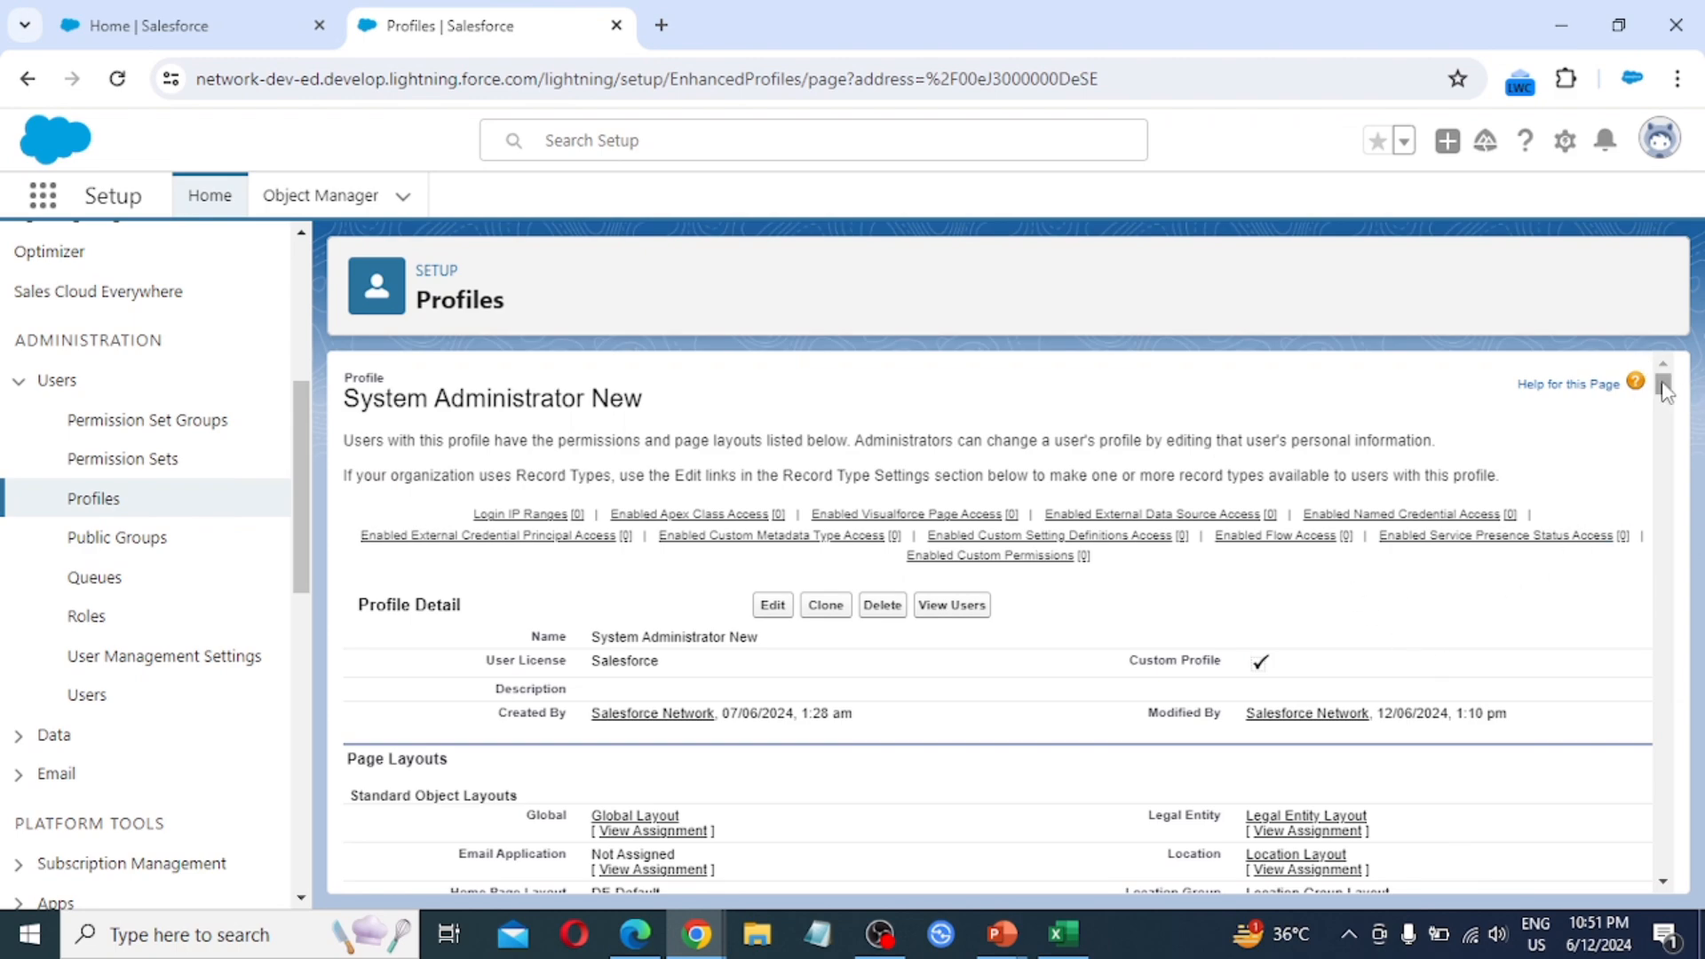
# Examine the System Administrator New profile's object permissions, including the custom object permissions for Students.
pyautogui.moveTo(1664, 392); pyautogui.dragTo(1645, 569)
pyautogui.scroll(-10, 1306, 503)
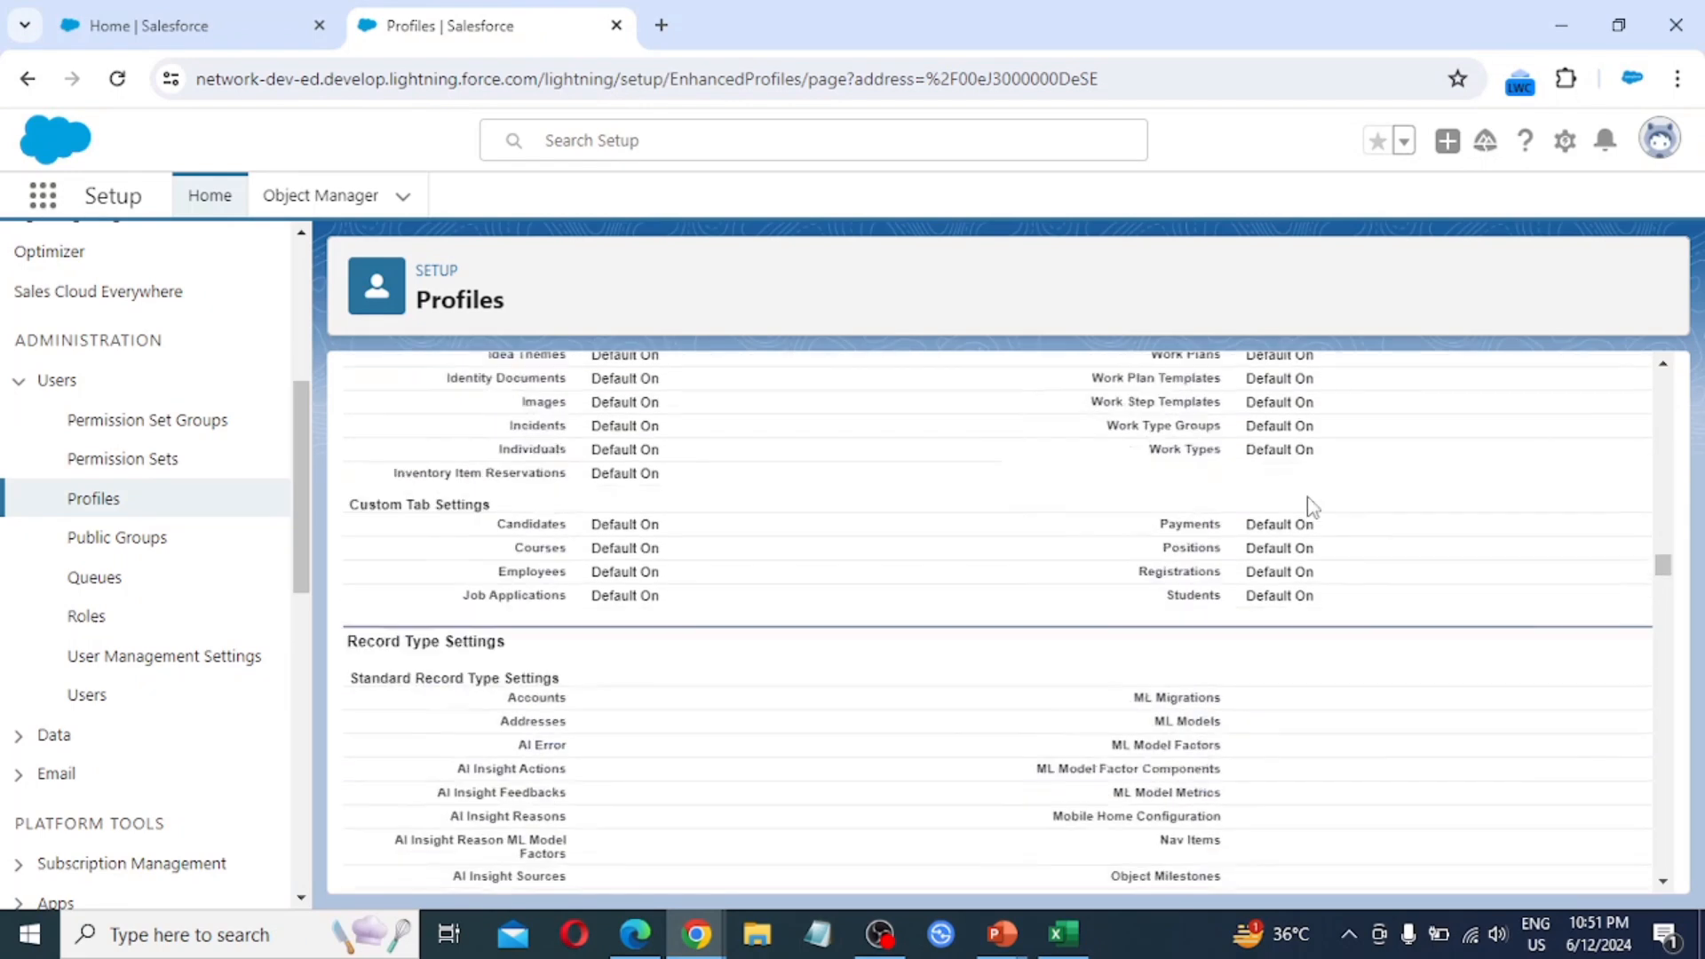
pyautogui.scroll(-15, 1312, 549)
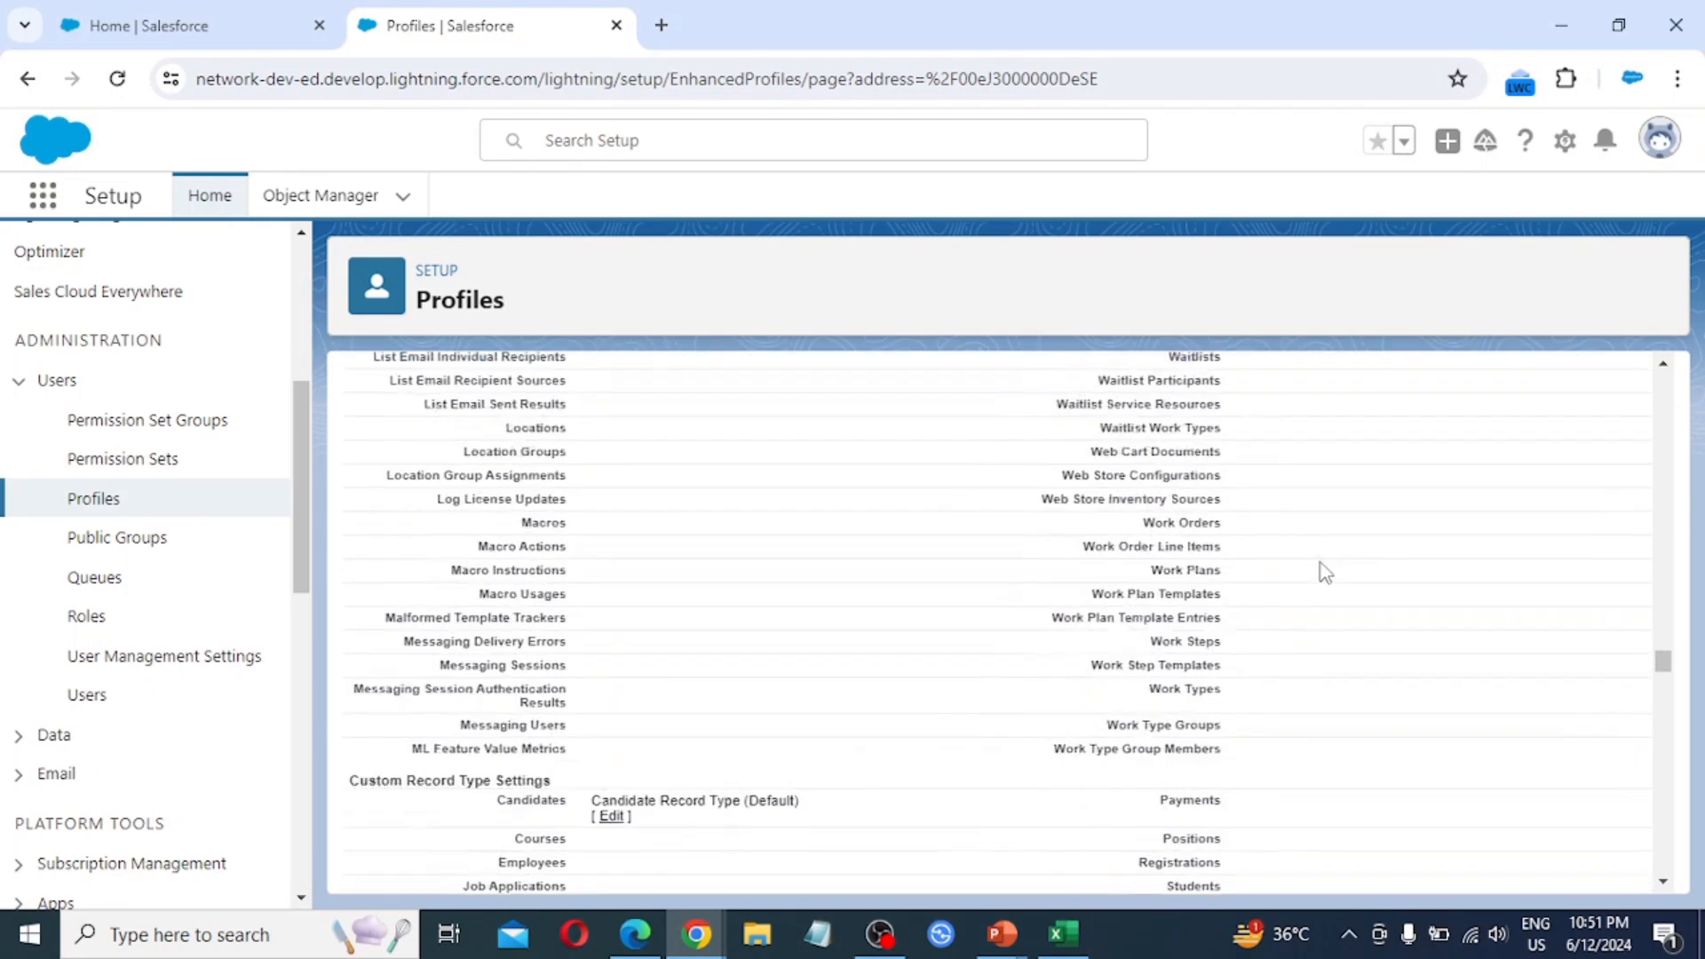
pyautogui.scroll(-15, 1326, 574)
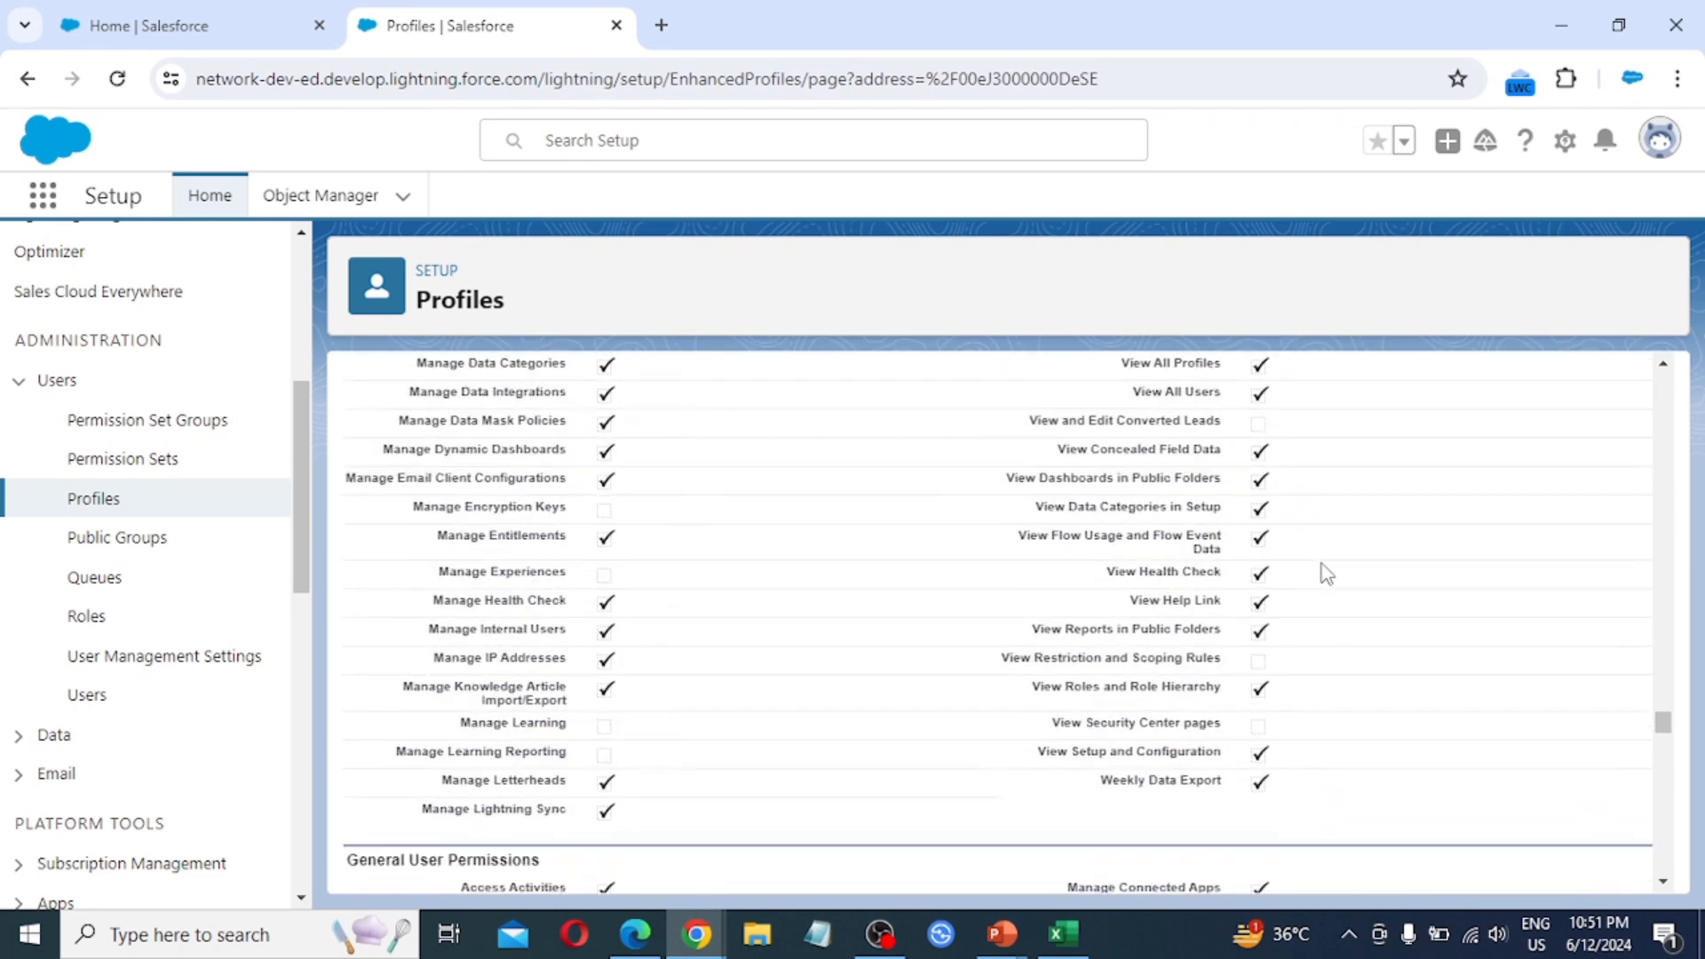
pyautogui.scroll(-15, 1326, 574)
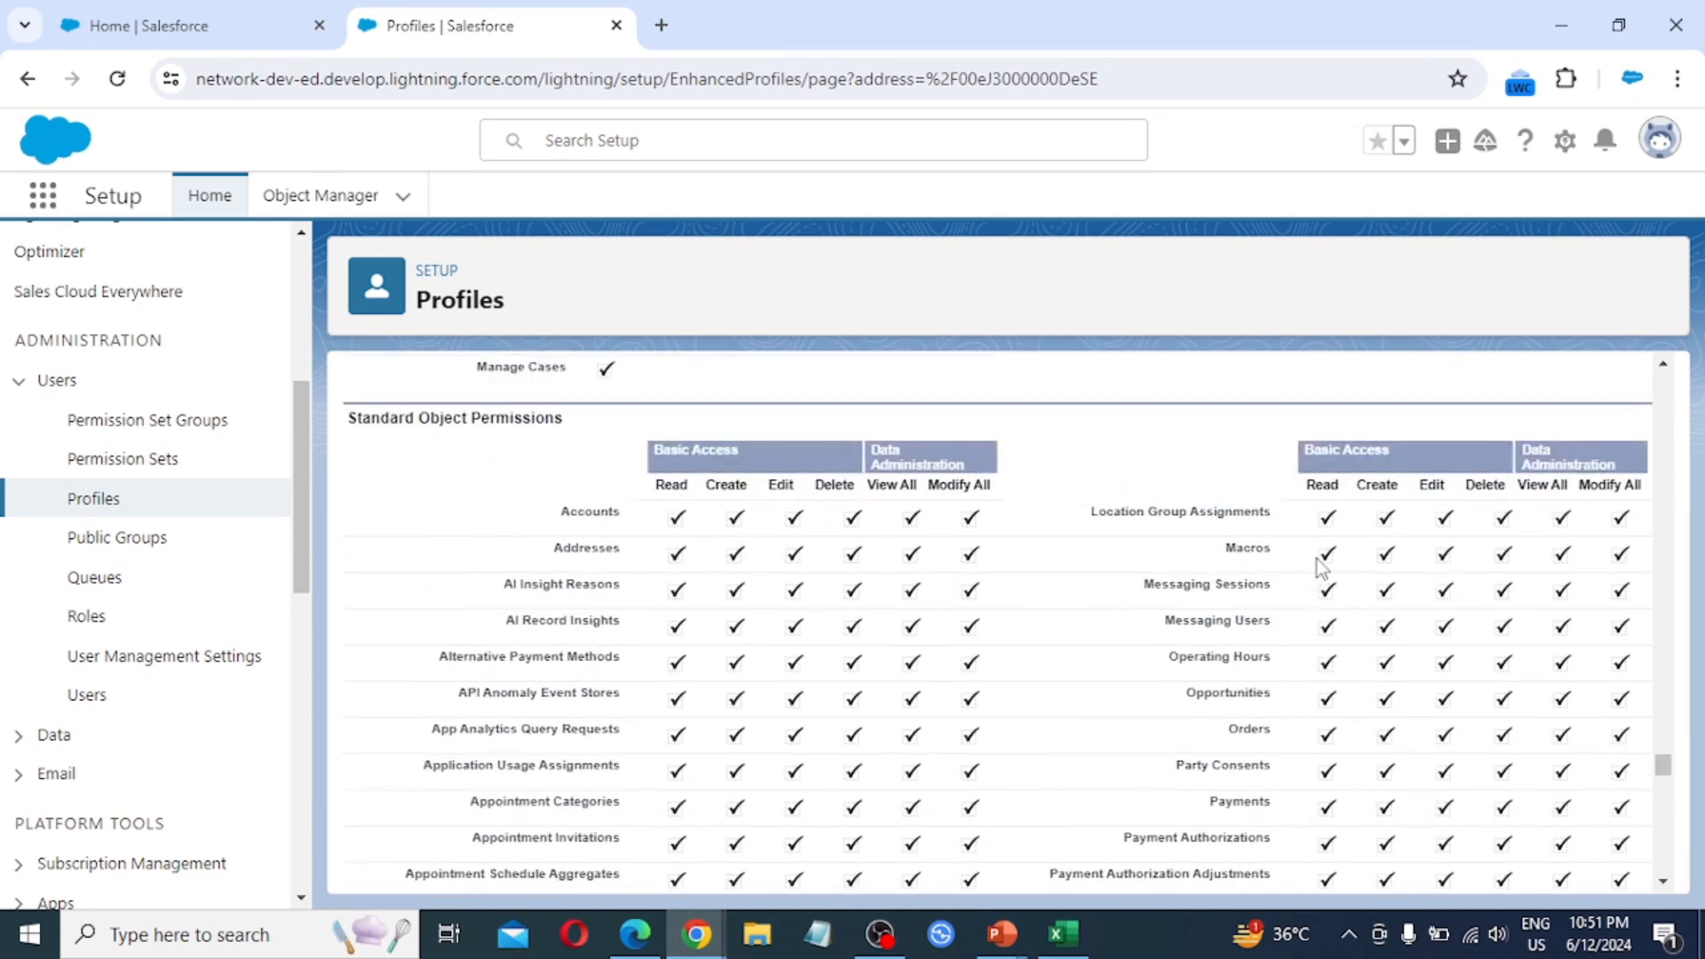
pyautogui.scroll(-9, 1322, 567)
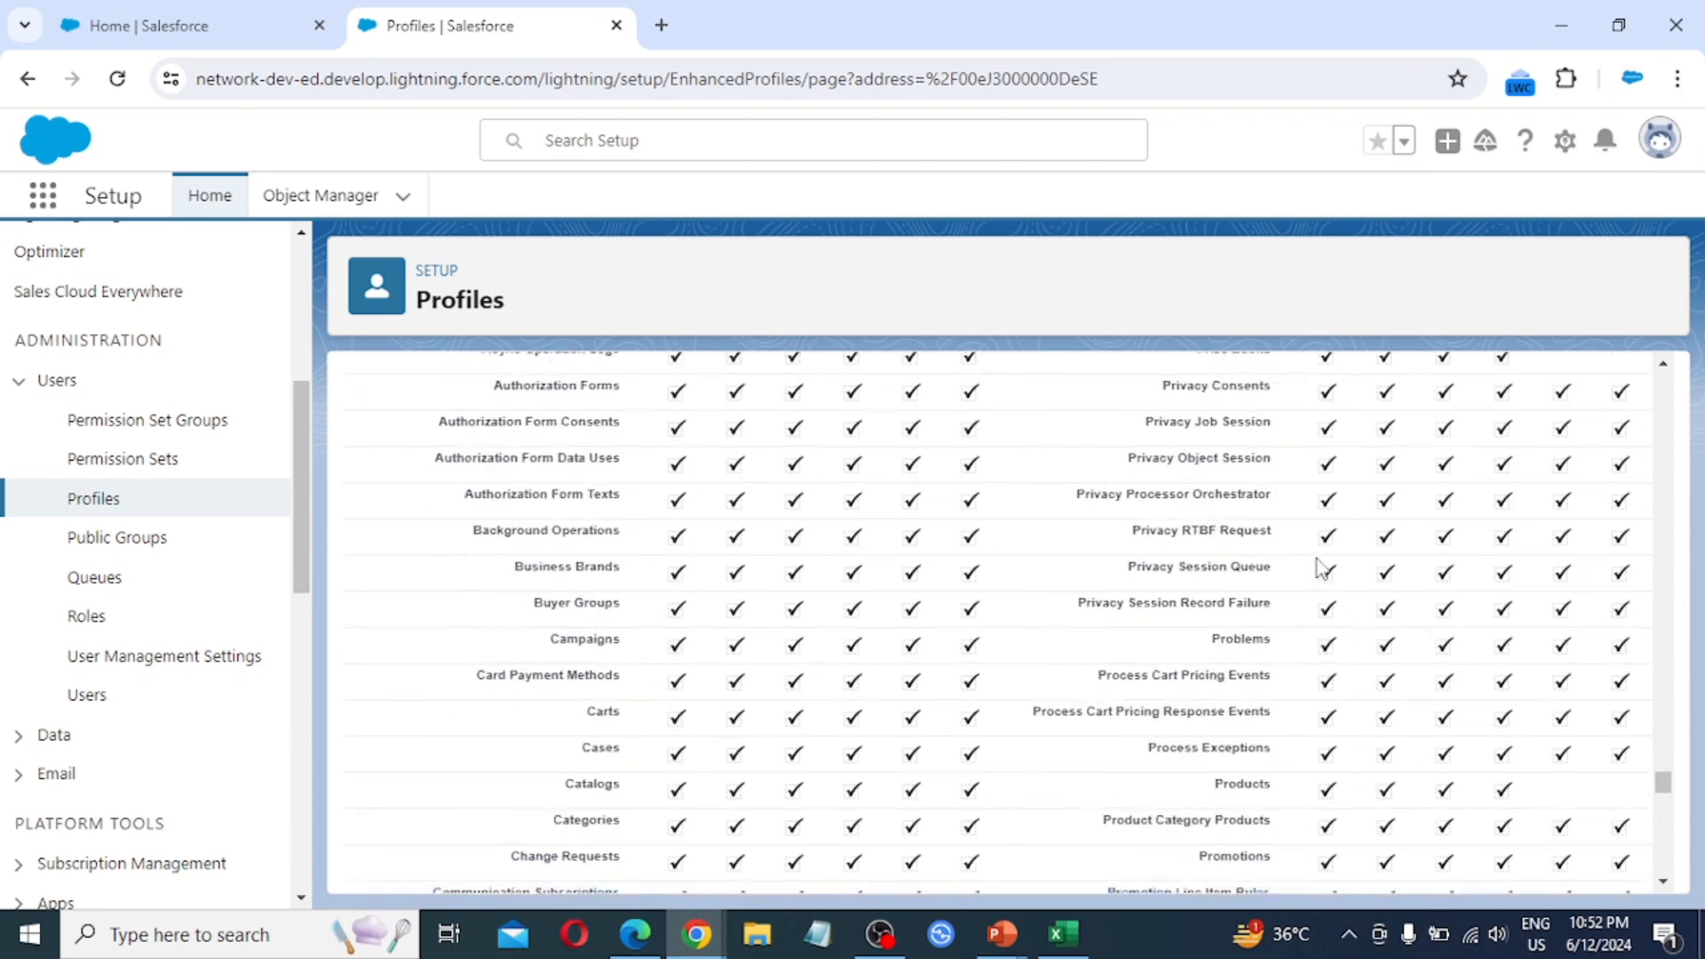
pyautogui.scroll(-12, 1322, 567)
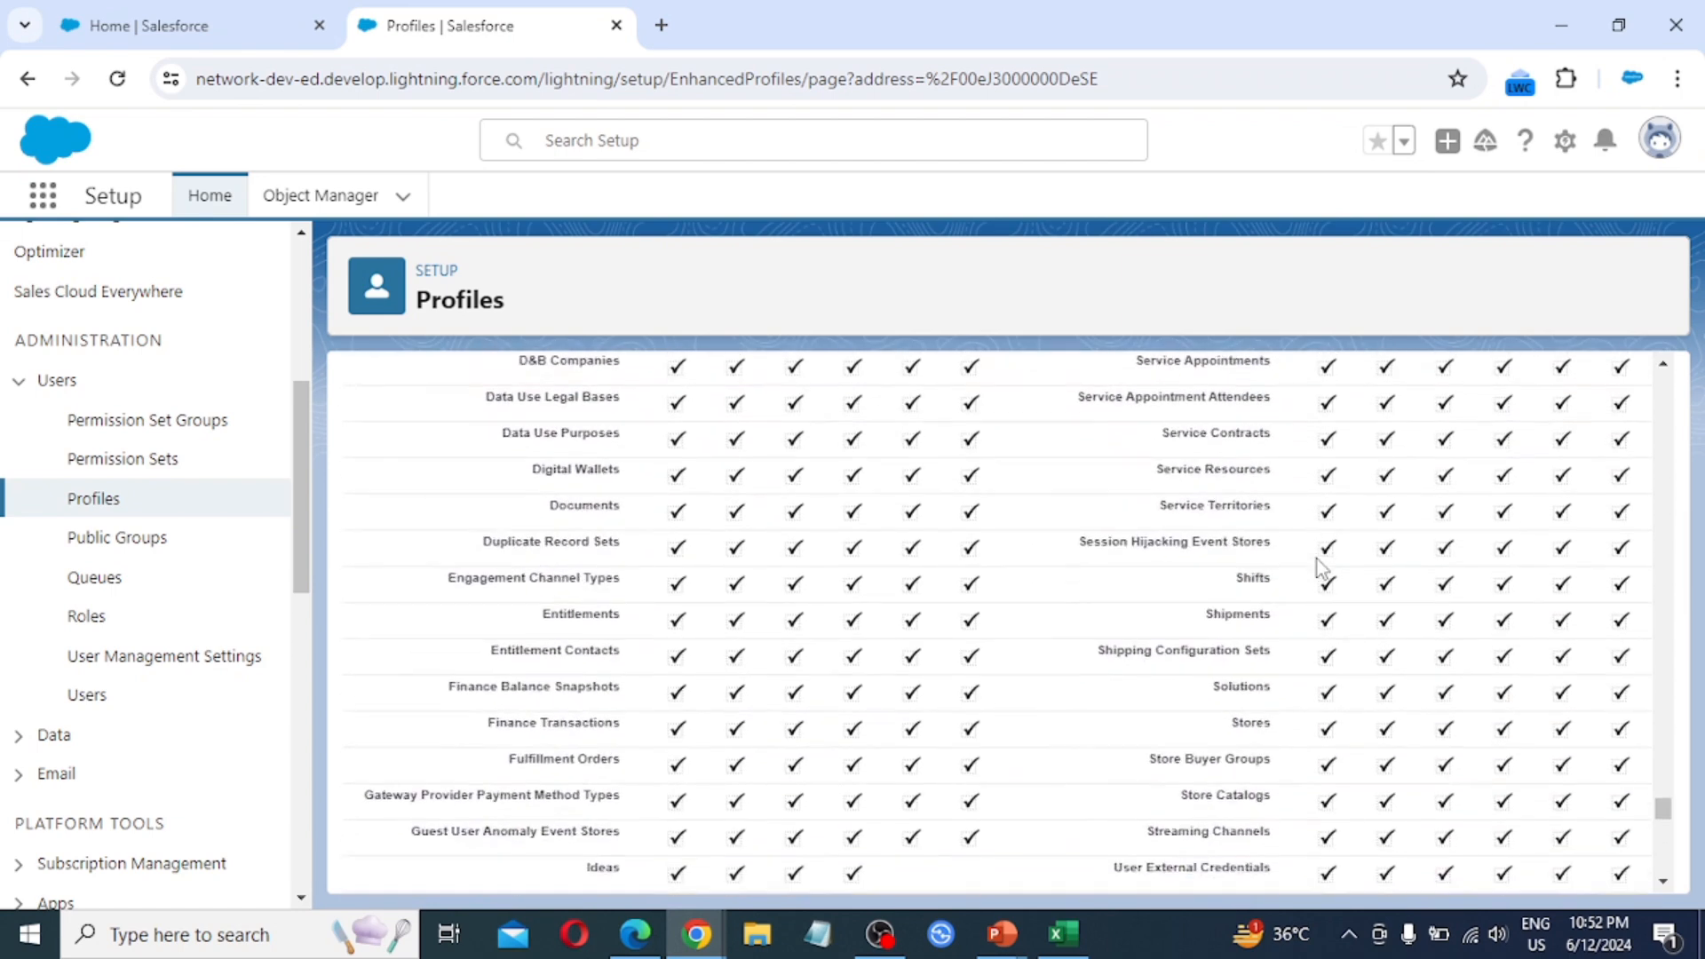
pyautogui.scroll(-9, 1322, 566)
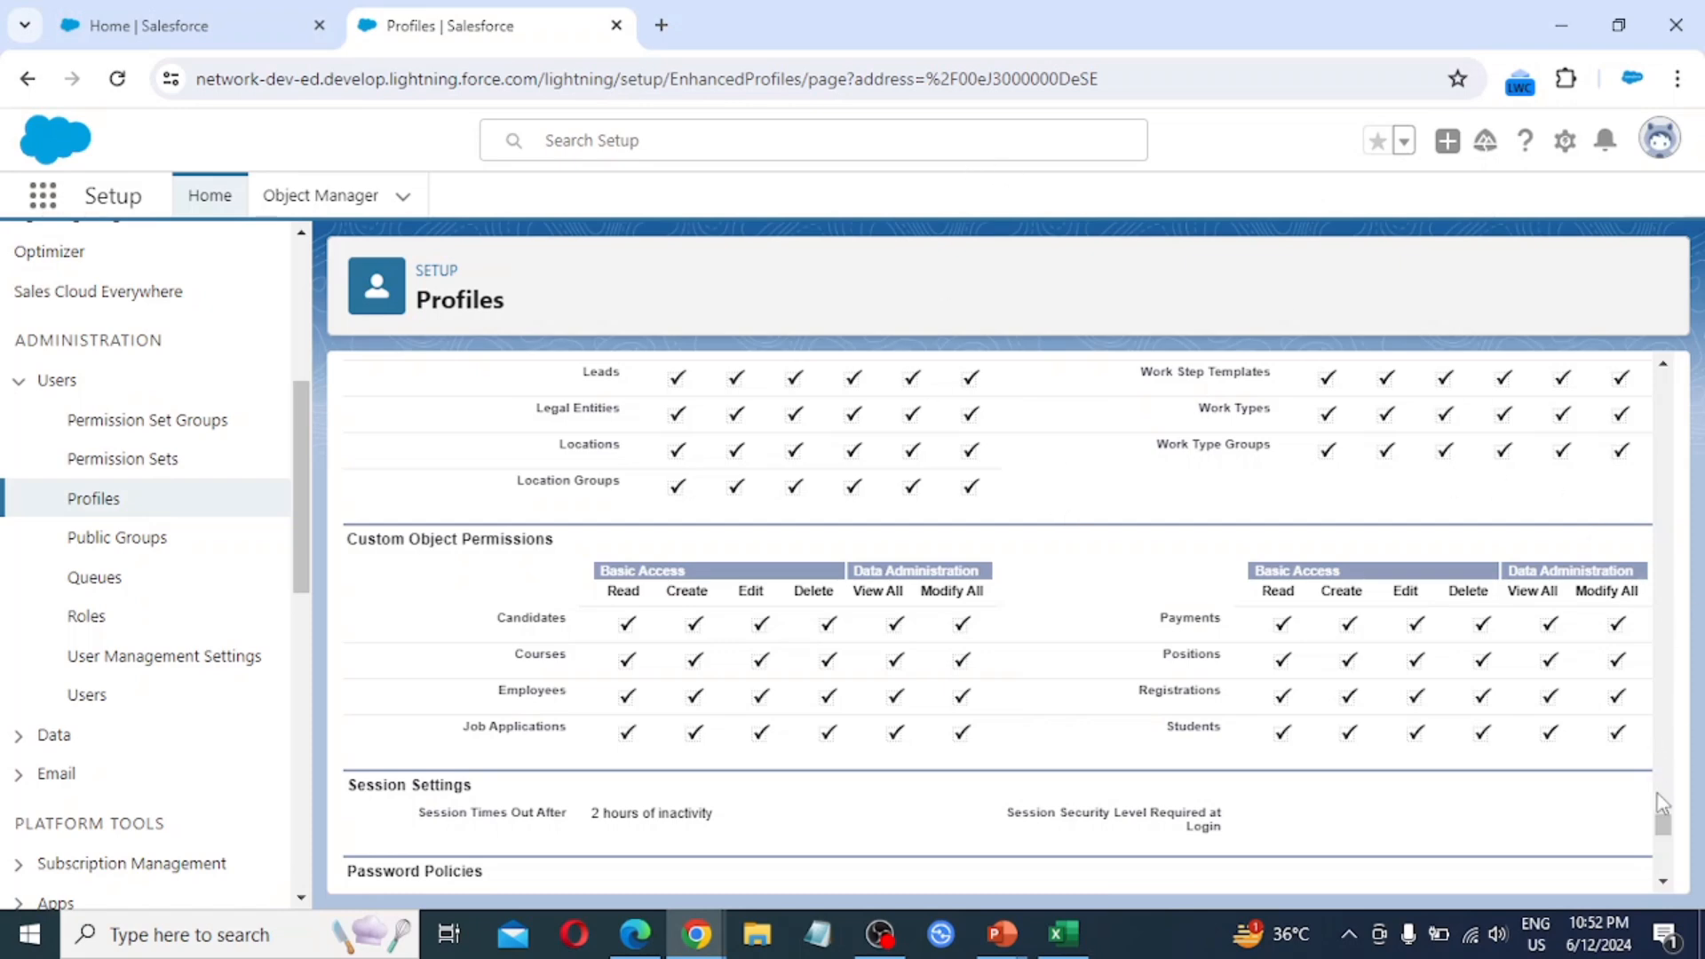
pyautogui.moveTo(1661, 813); pyautogui.dragTo(1690, 312)
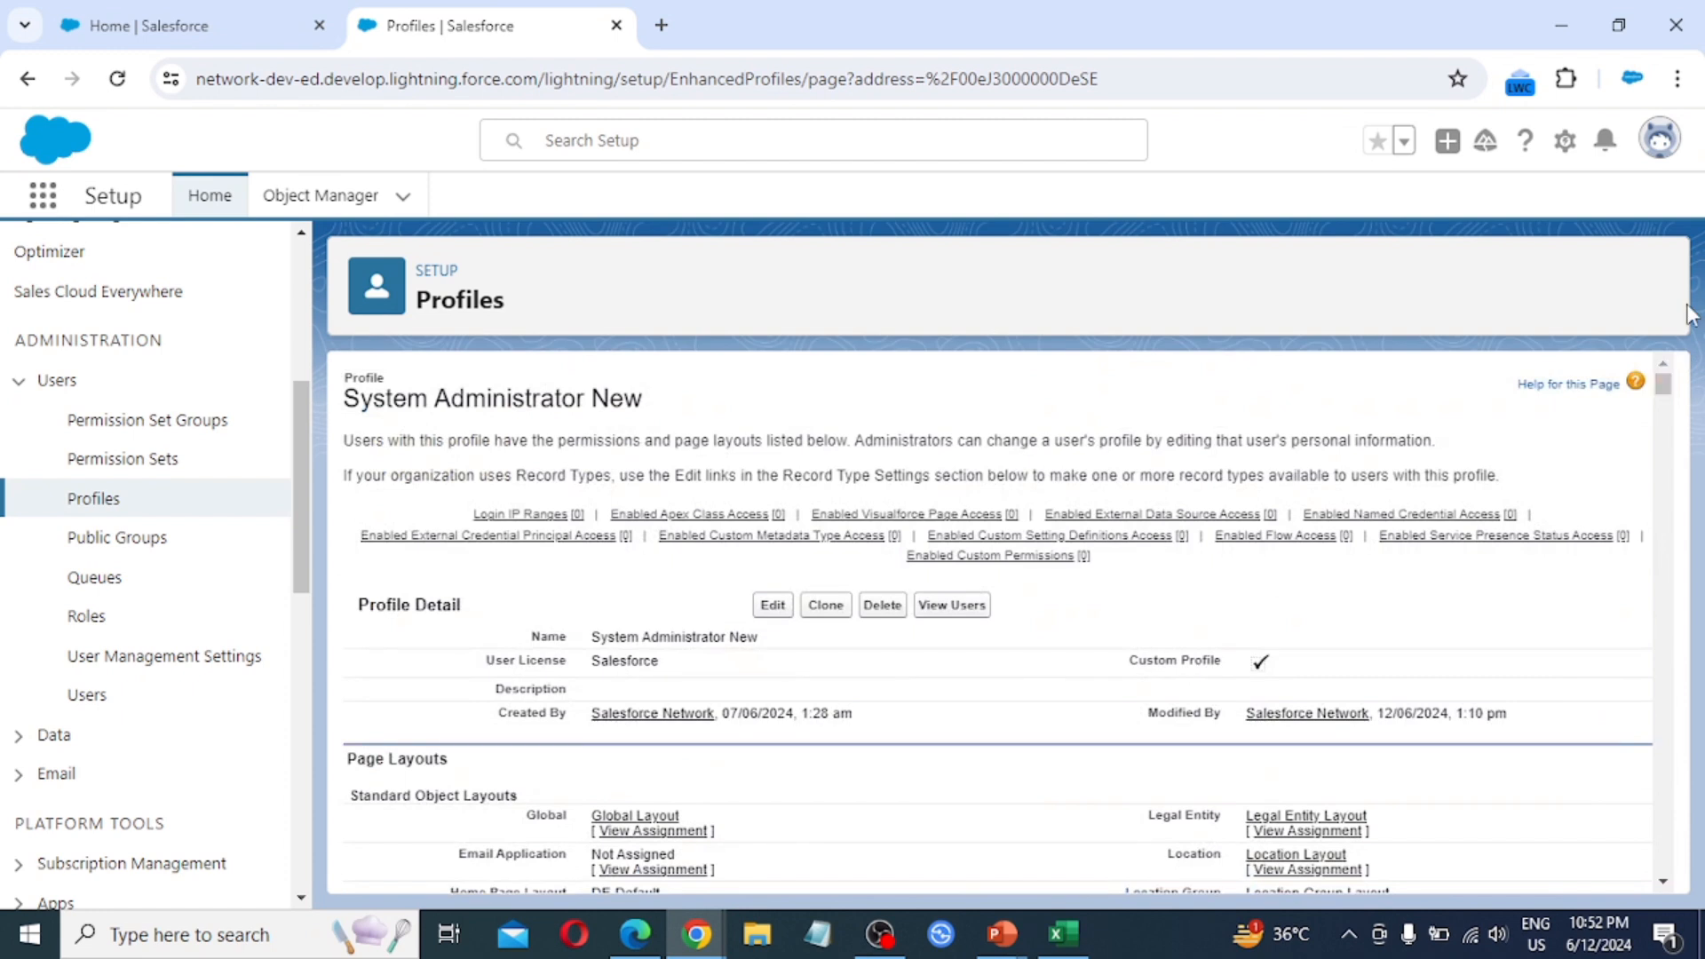
# Edit the System Administrator New profile to remove the View All permission on Students, and save the profile.
pyautogui.click(769, 607)
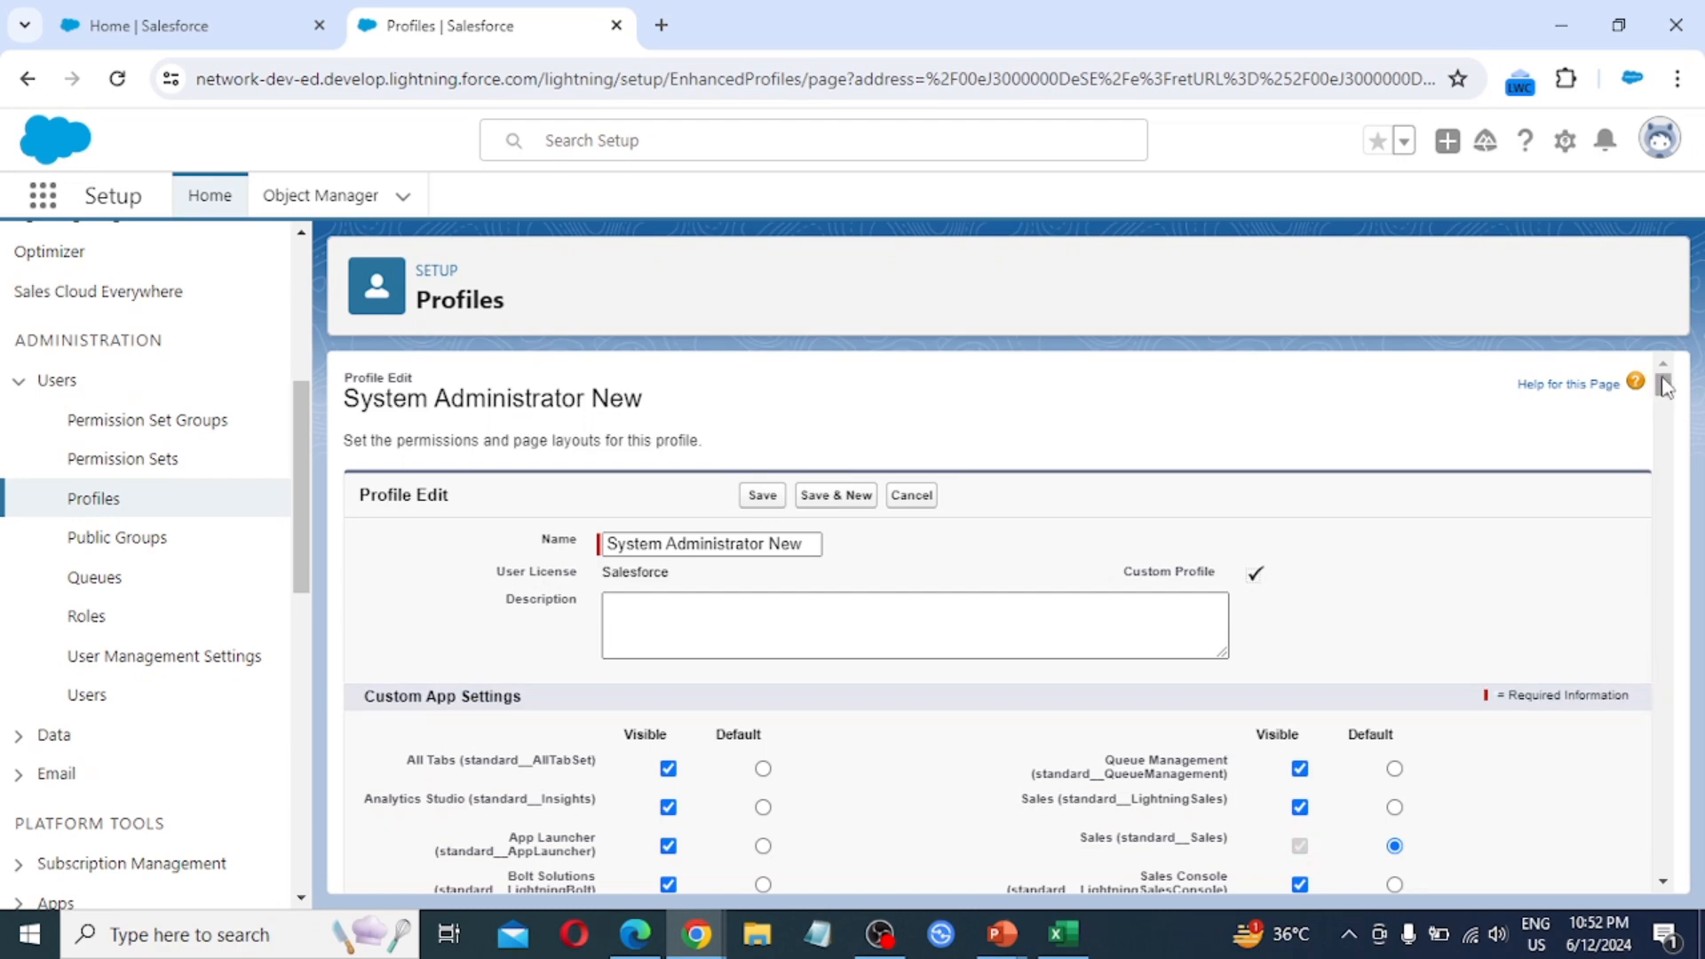
pyautogui.moveTo(1663, 396); pyautogui.dragTo(1665, 717)
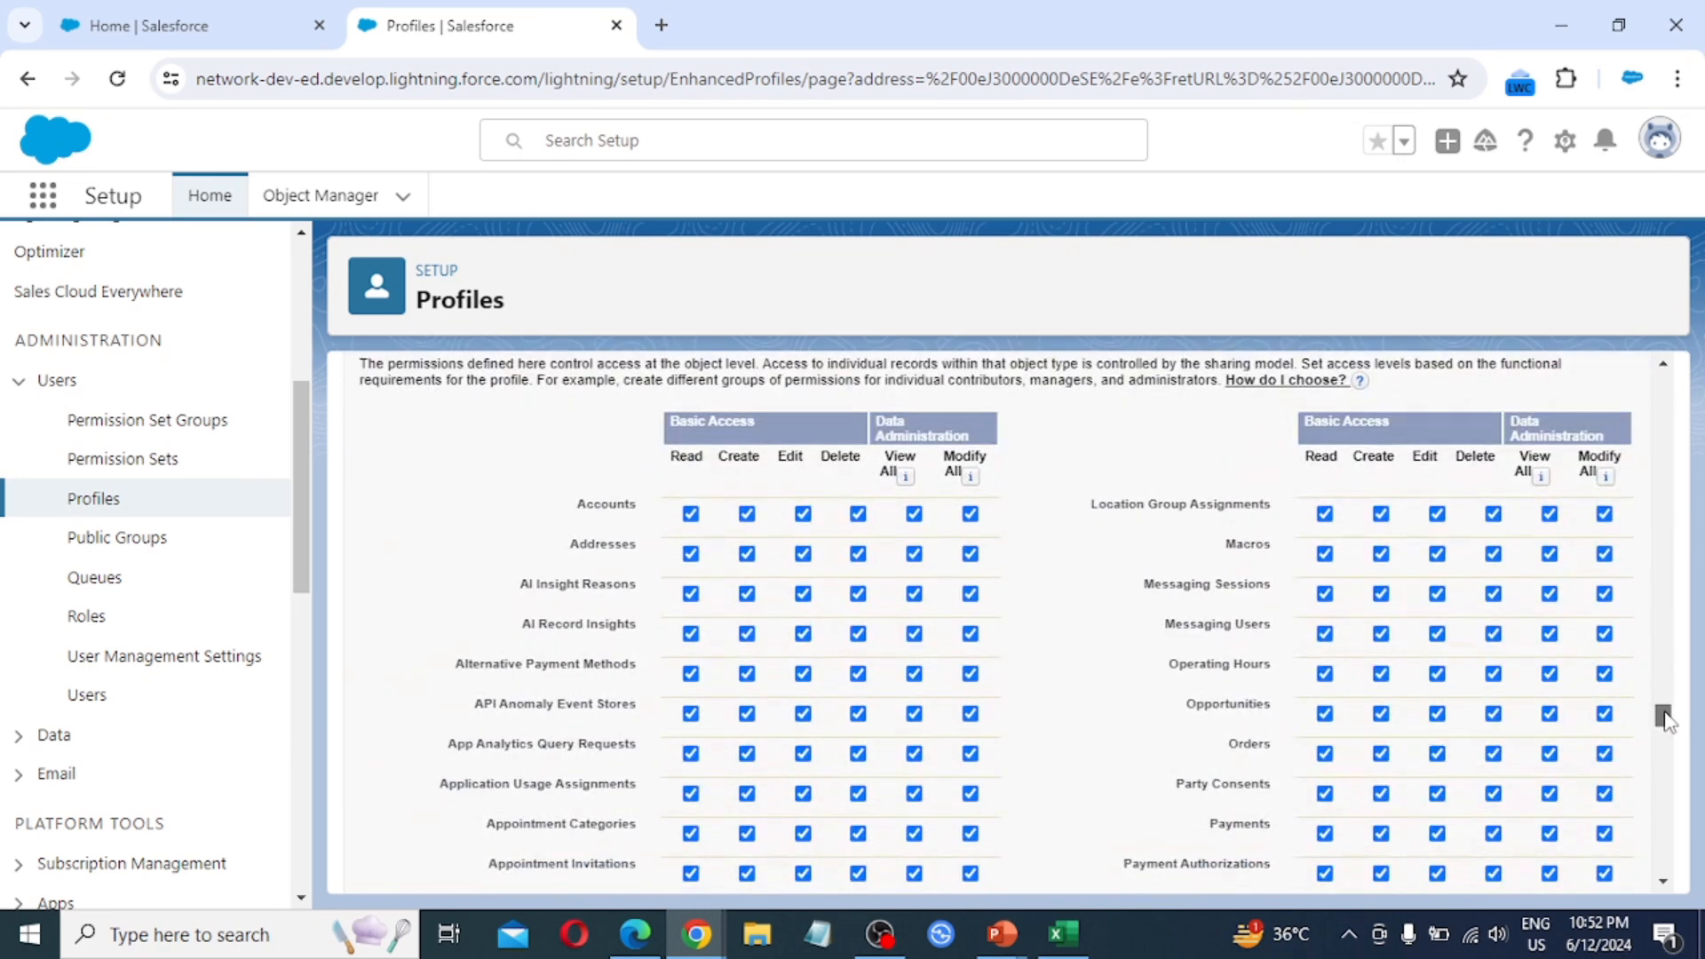
pyautogui.scroll(-20, 1515, 653)
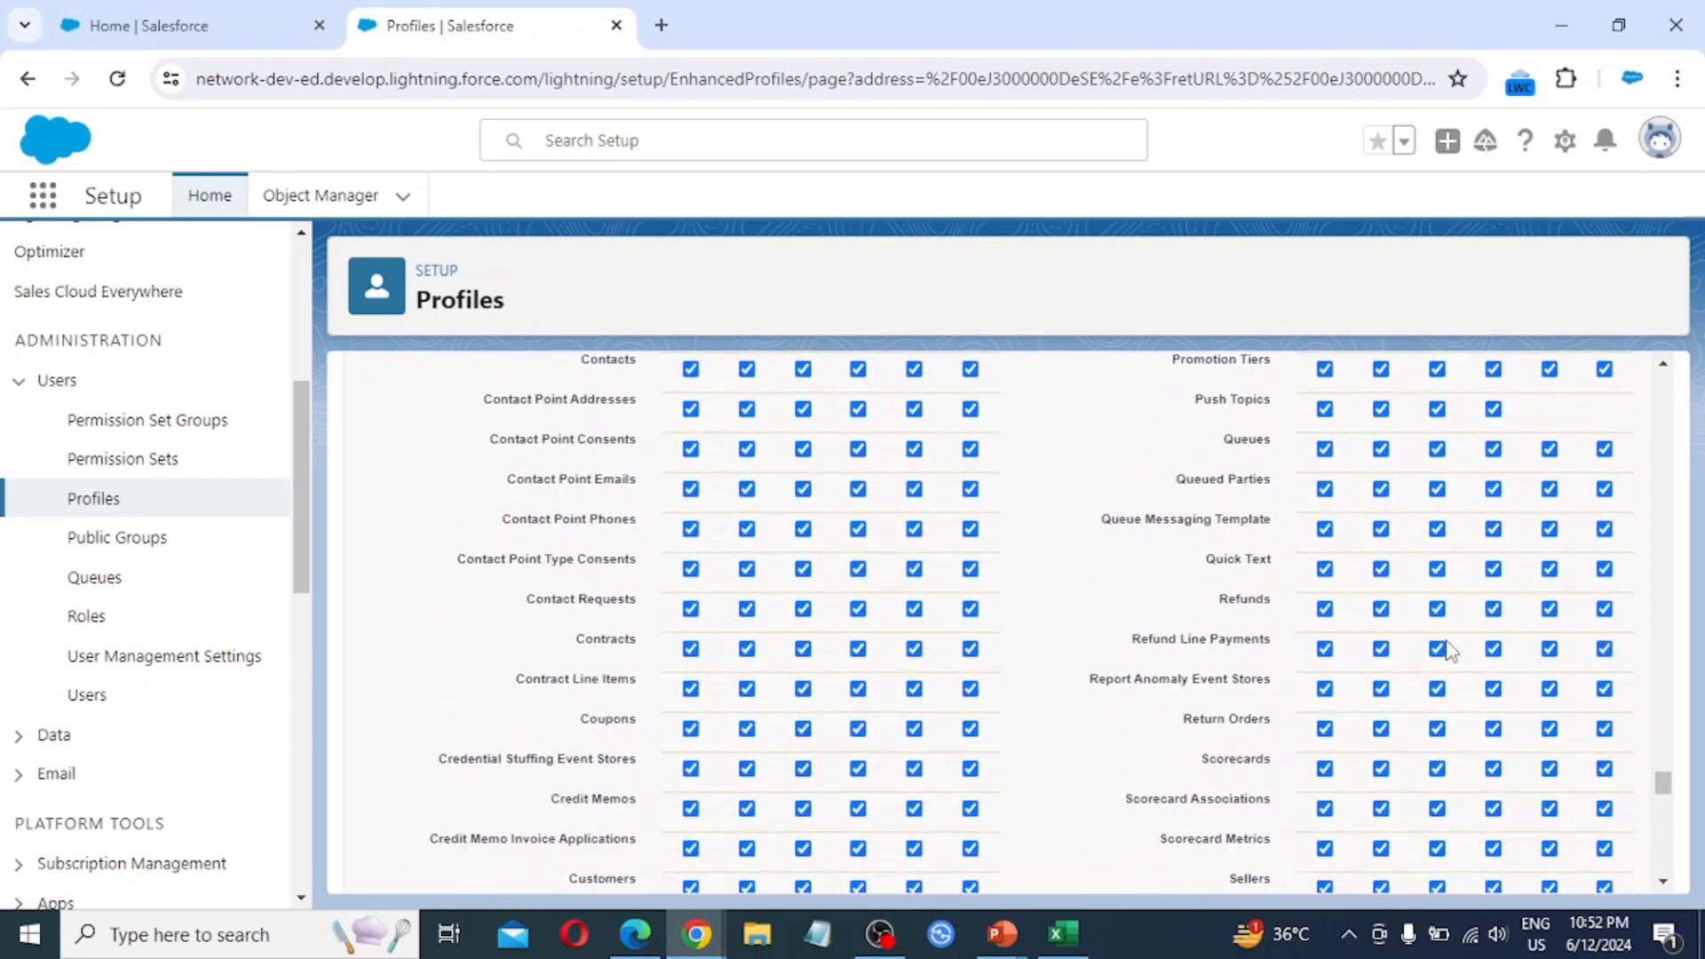
pyautogui.scroll(-10, 1448, 651)
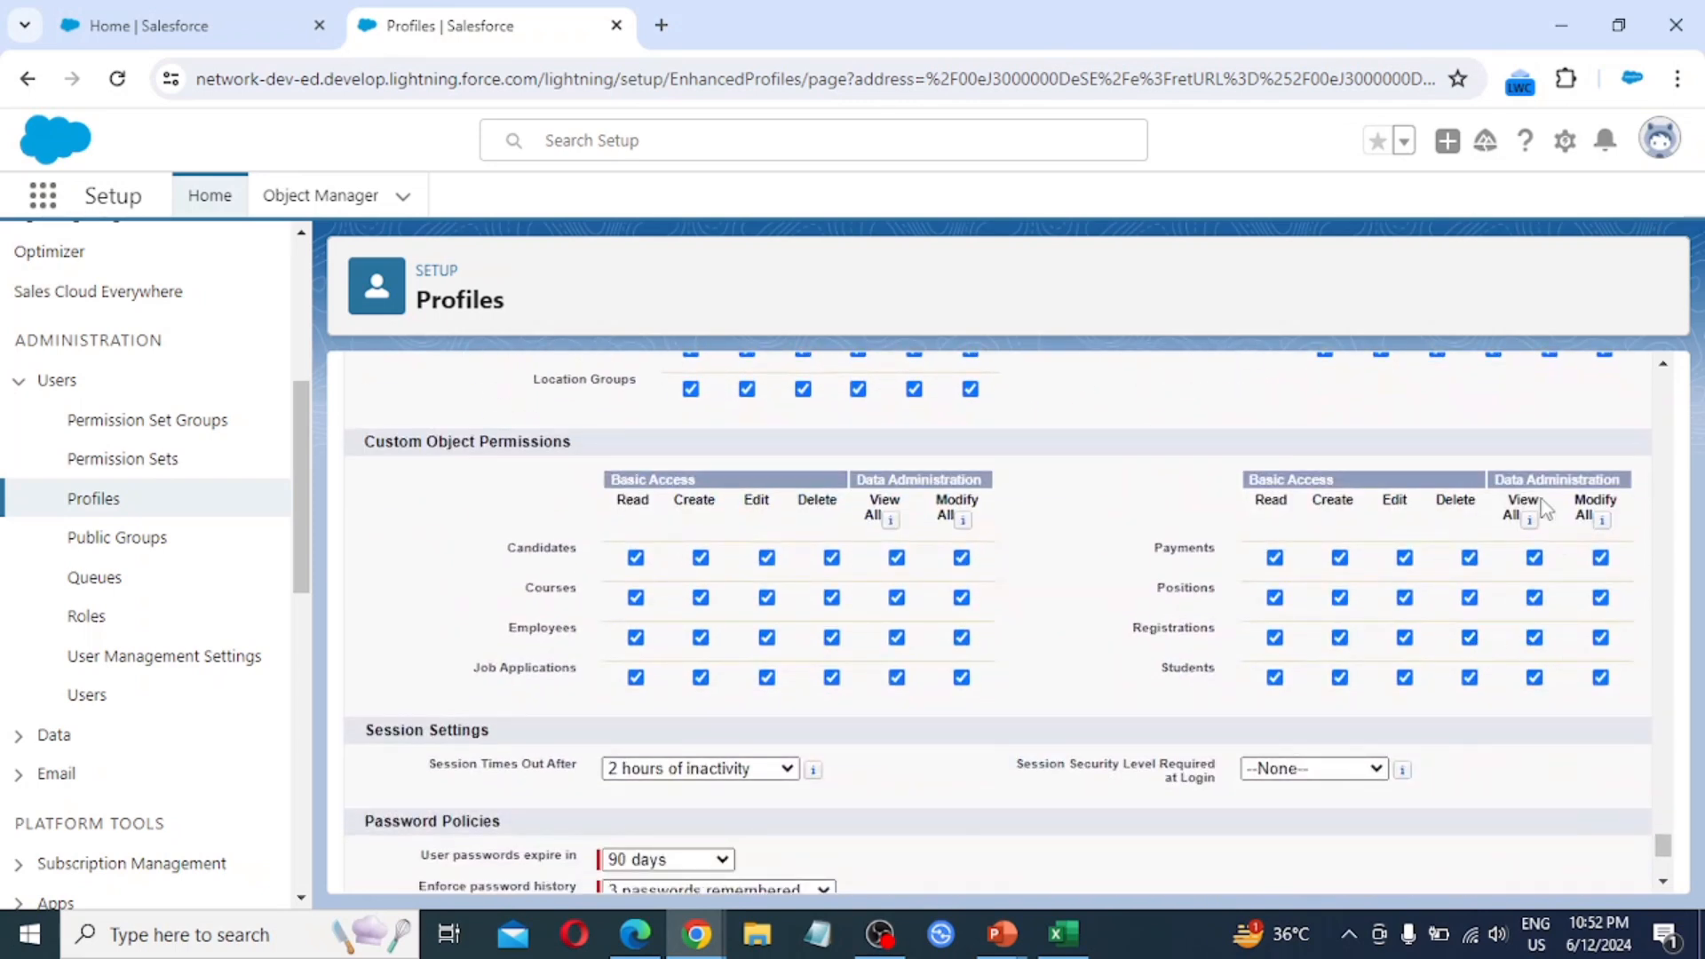
pyautogui.click(1535, 677)
pyautogui.scroll(-4, 895, 644)
pyautogui.click(762, 861)
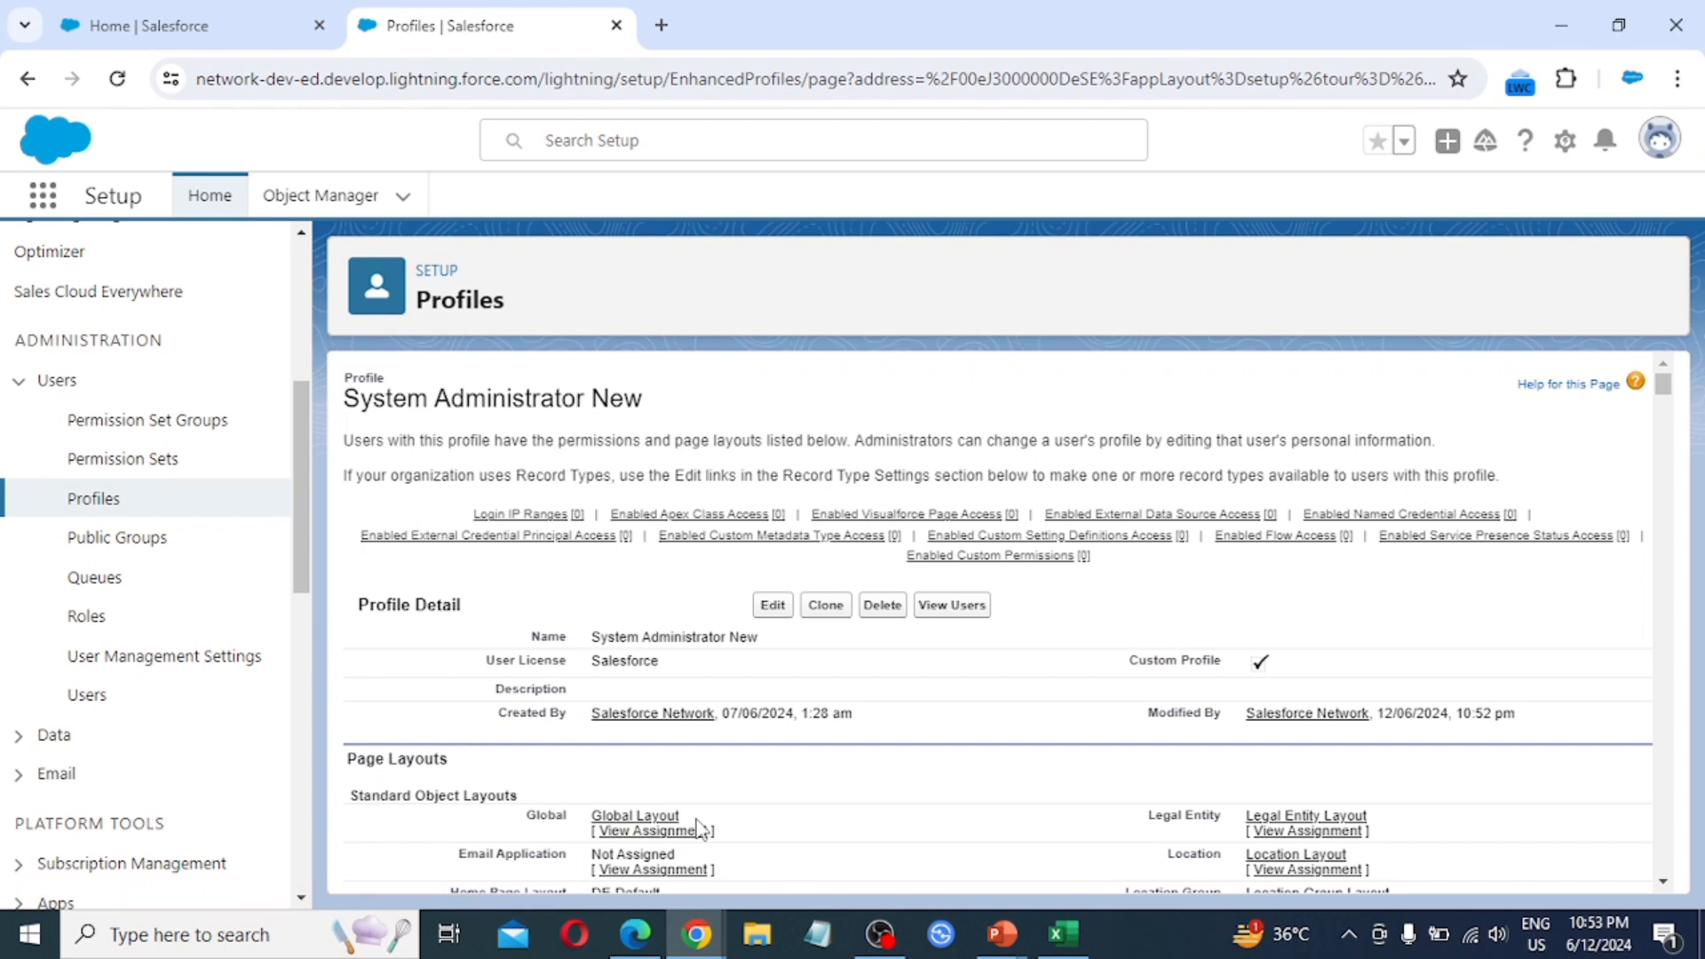
# Switch to Edge, confirm which account is signed in, and open SID-003 from the All students list to check its owner.
pyautogui.click(636, 941)
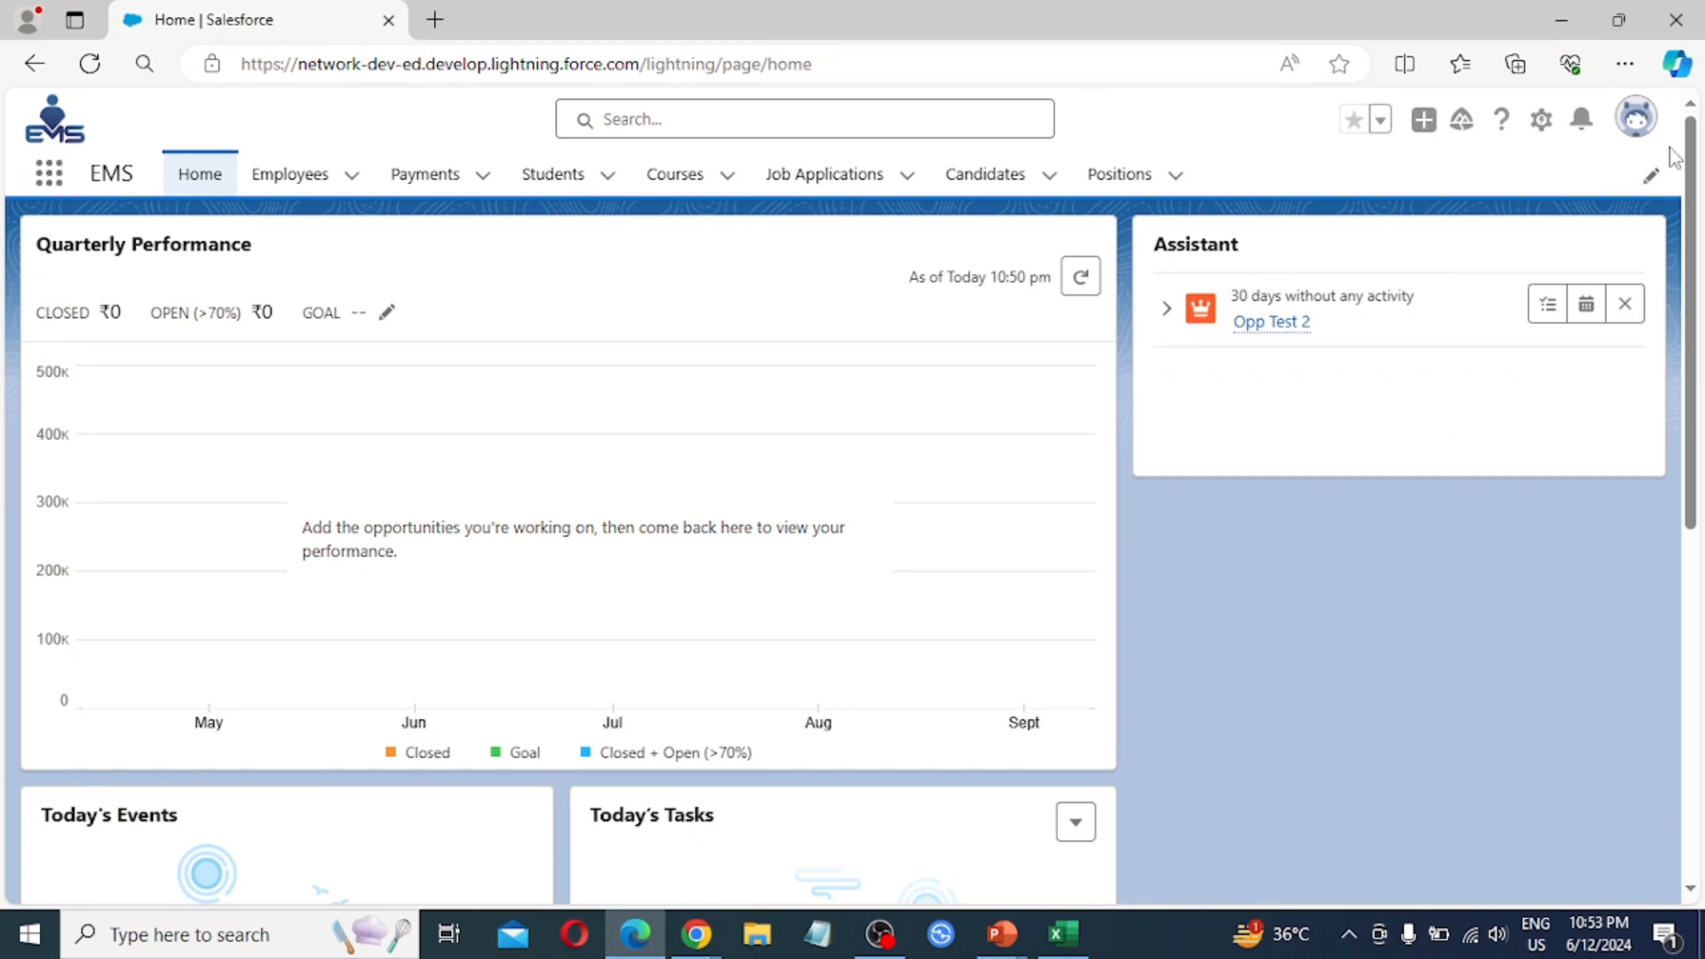
pyautogui.click(1639, 124)
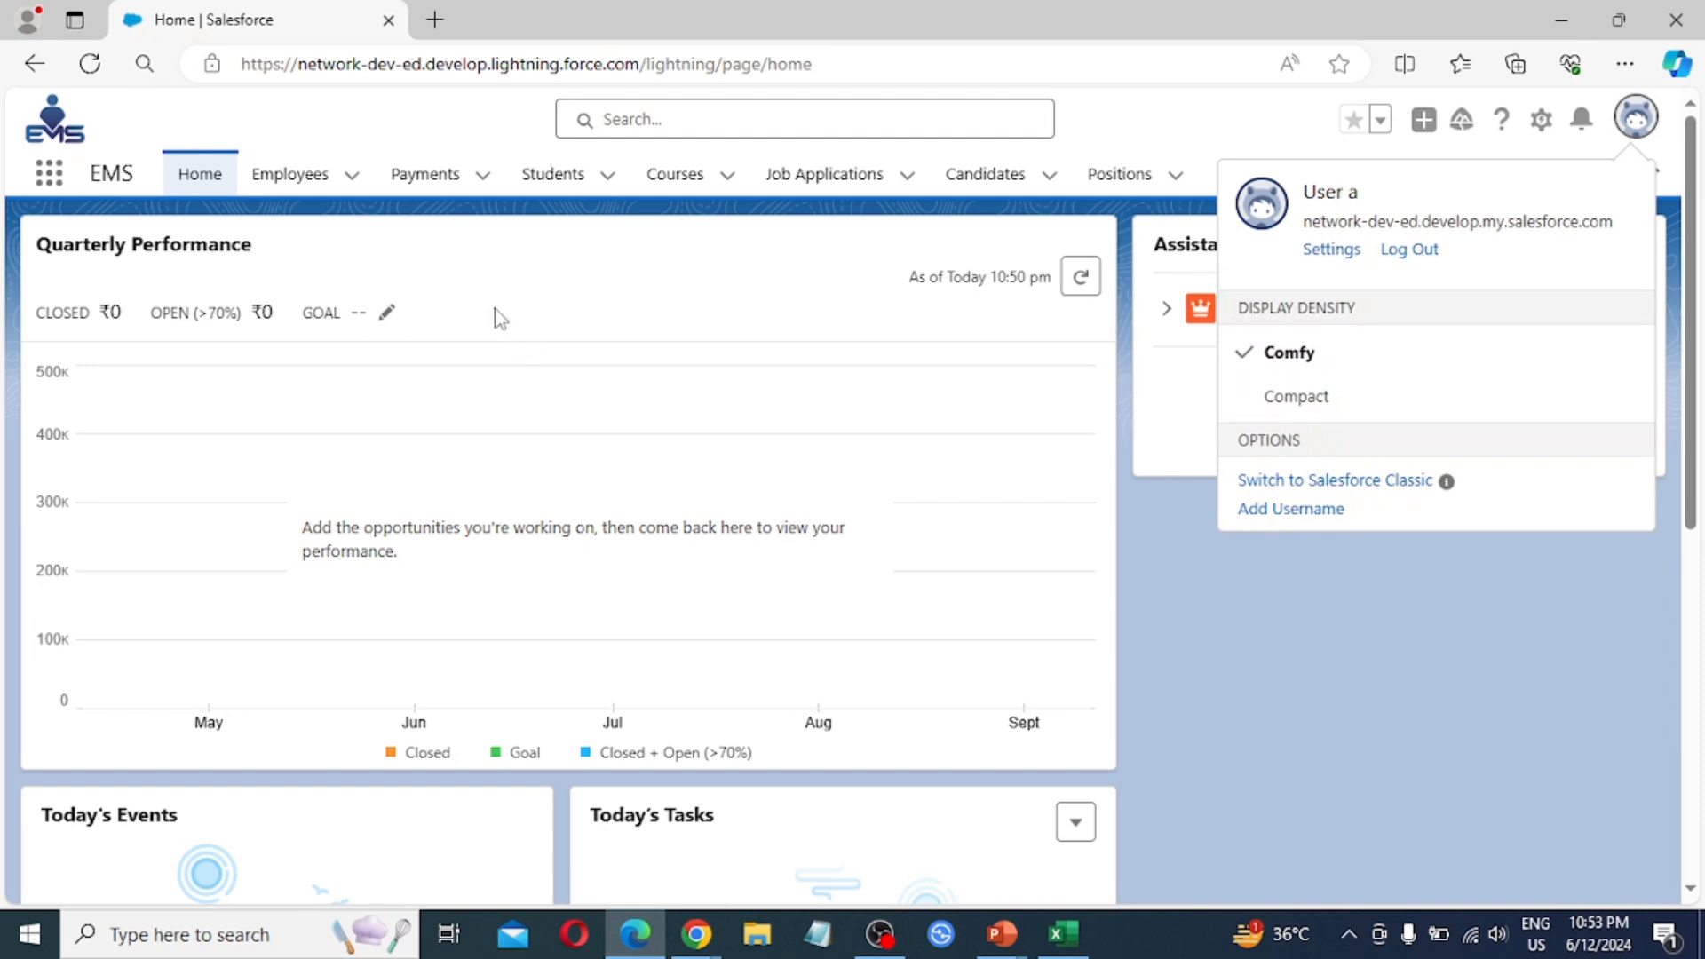
pyautogui.click(551, 174)
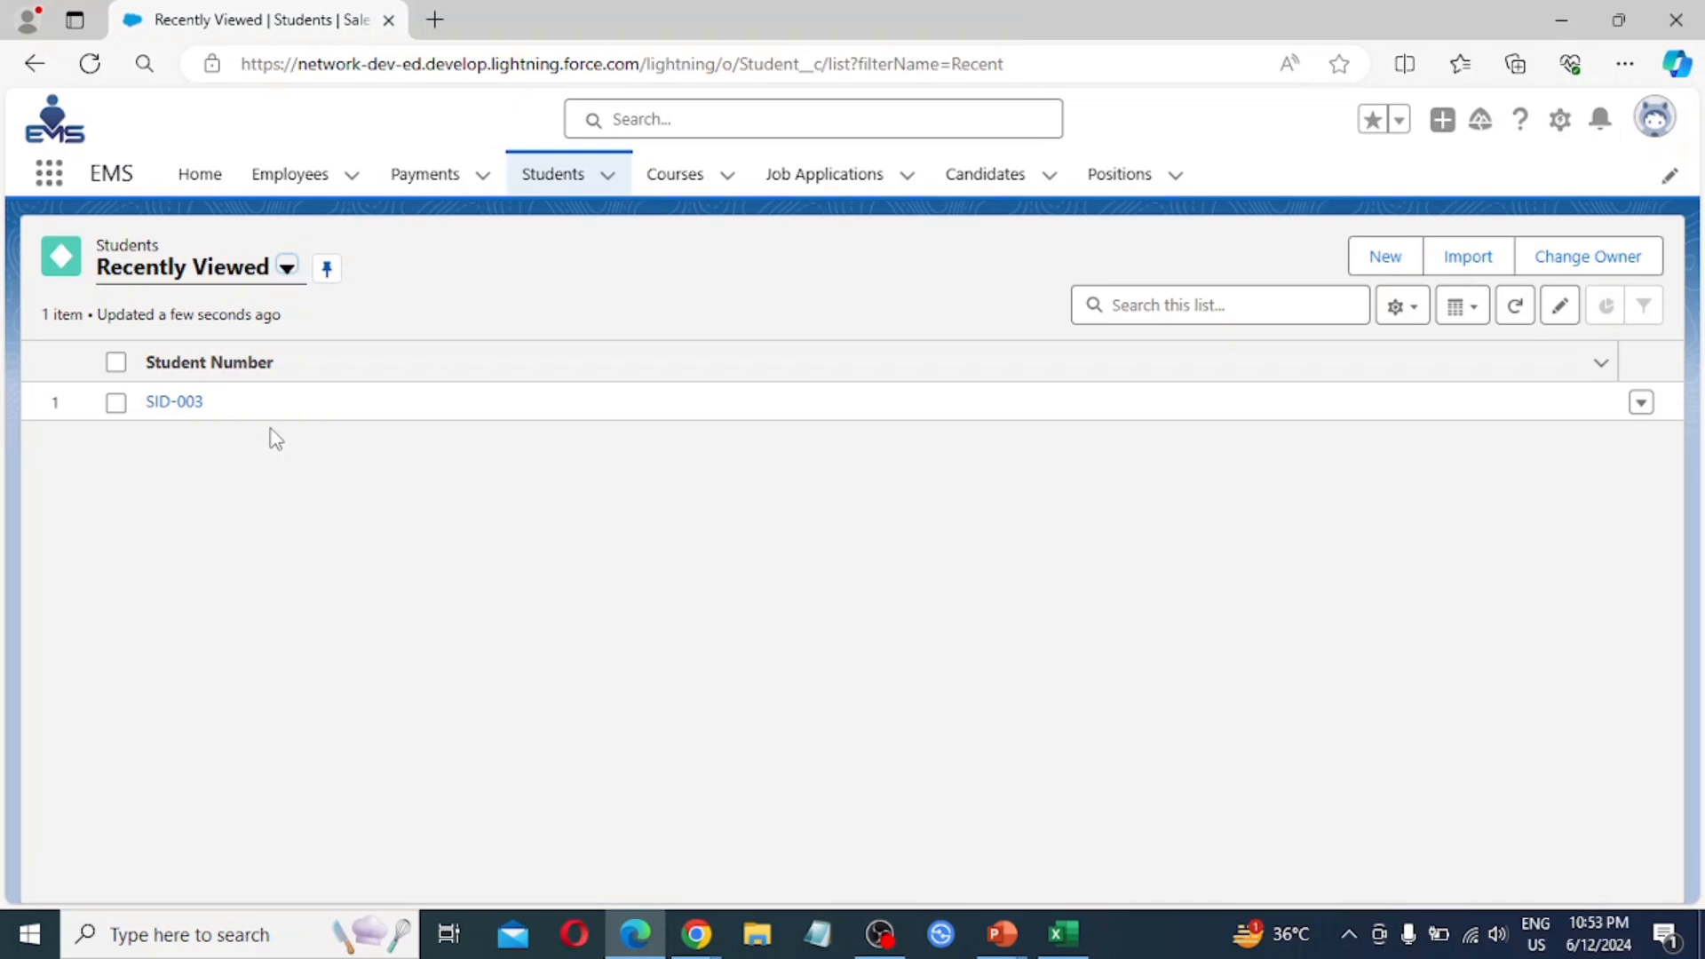
pyautogui.click(289, 275)
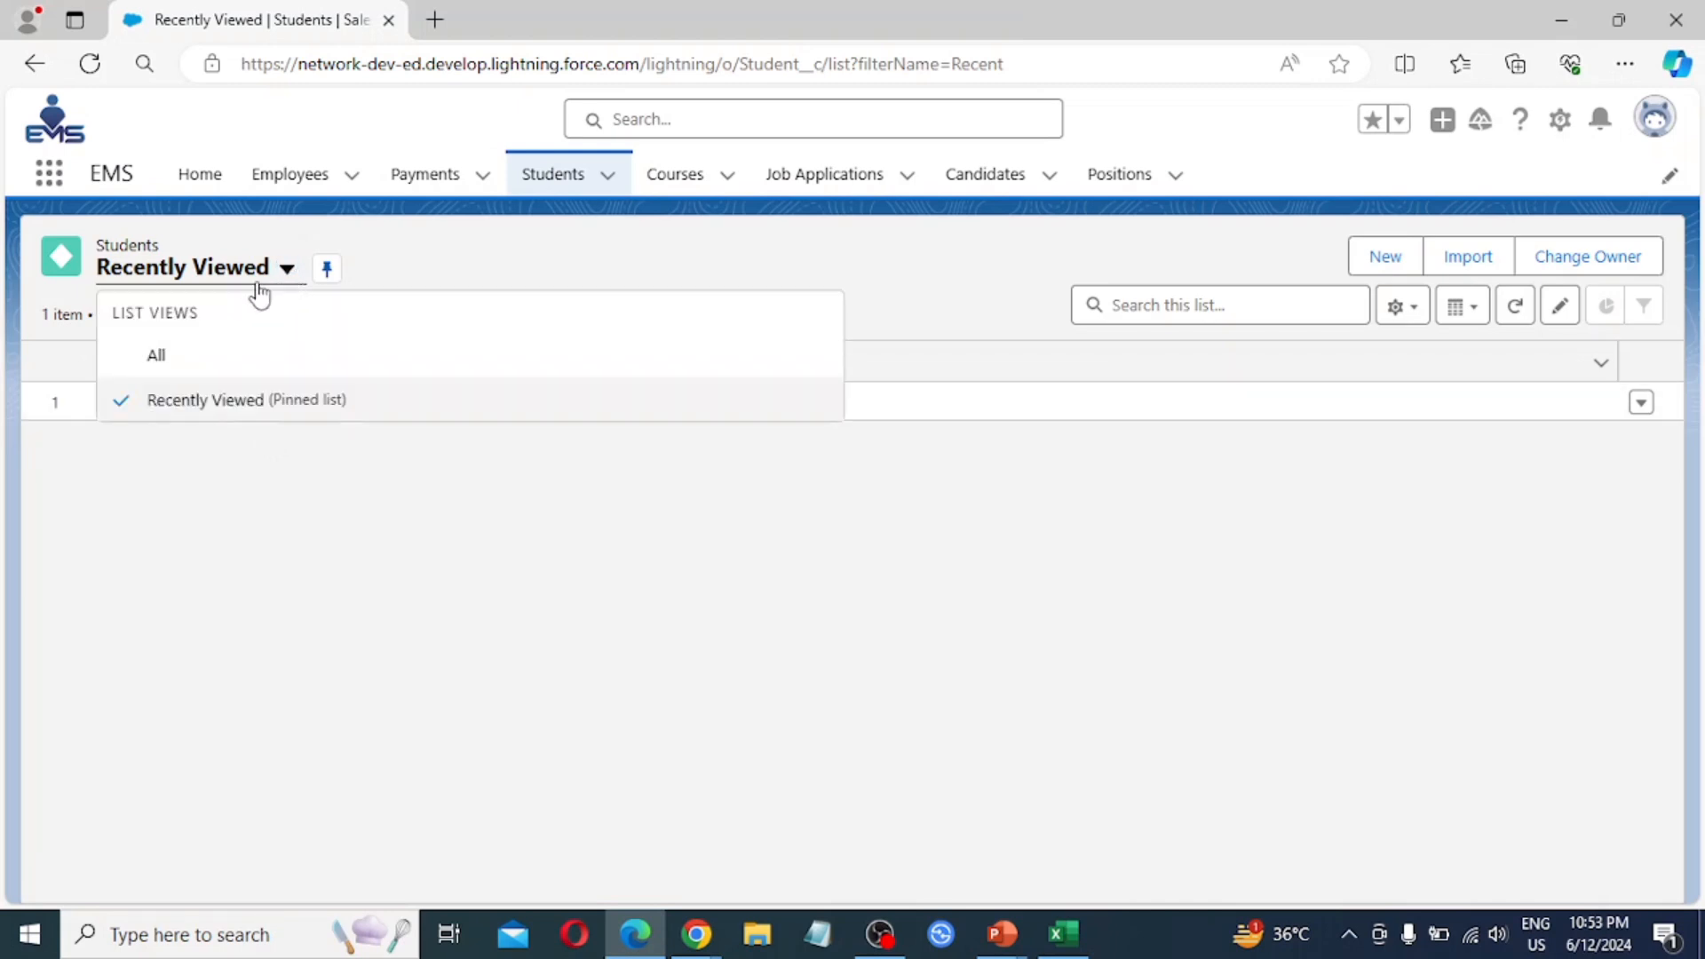
pyautogui.click(190, 360)
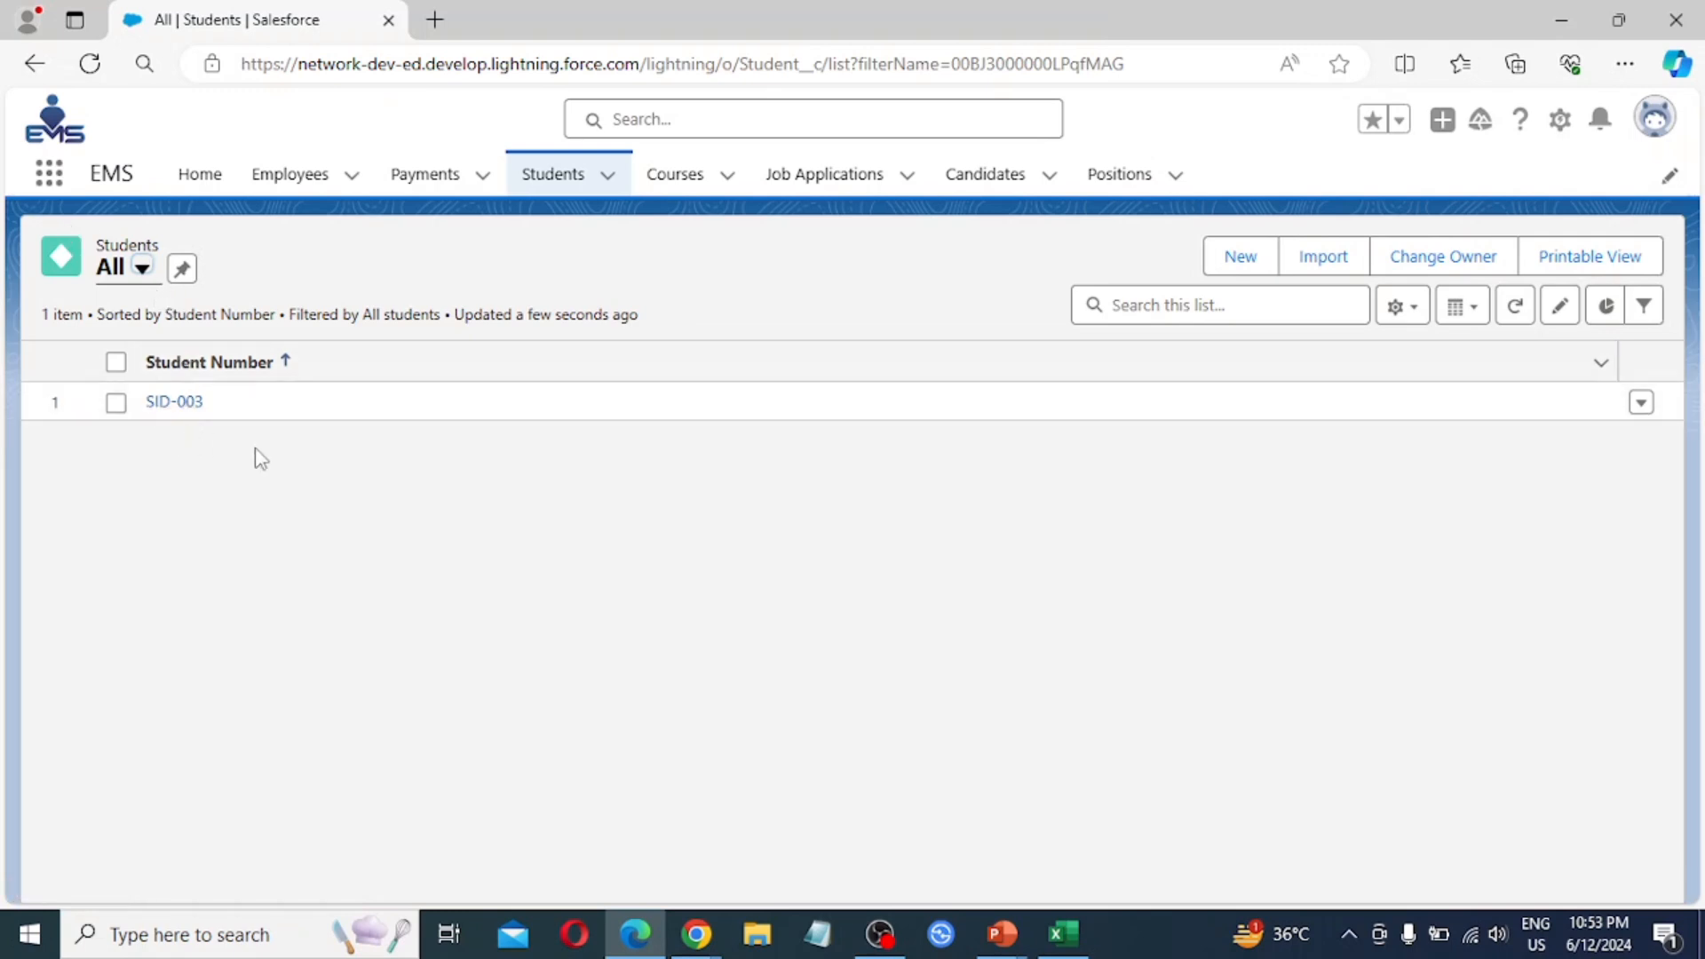
pyautogui.click(186, 411)
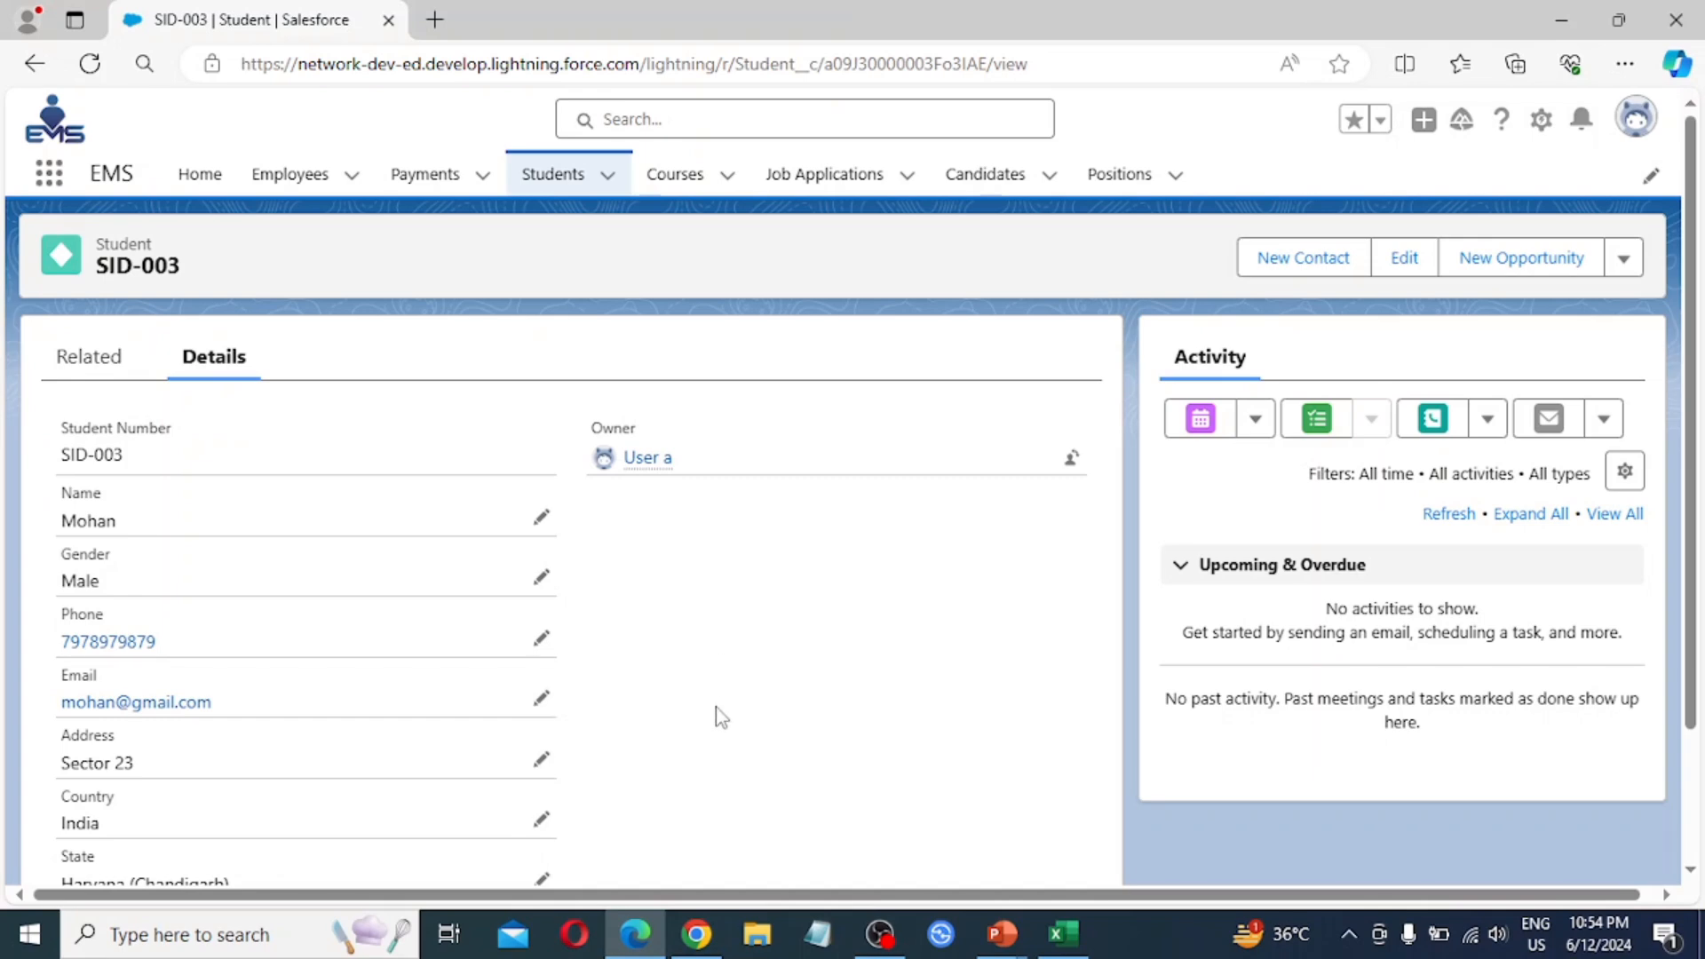
# Switch back to Chrome, check the signed-in account and open the EMS app.
pyautogui.click(697, 934)
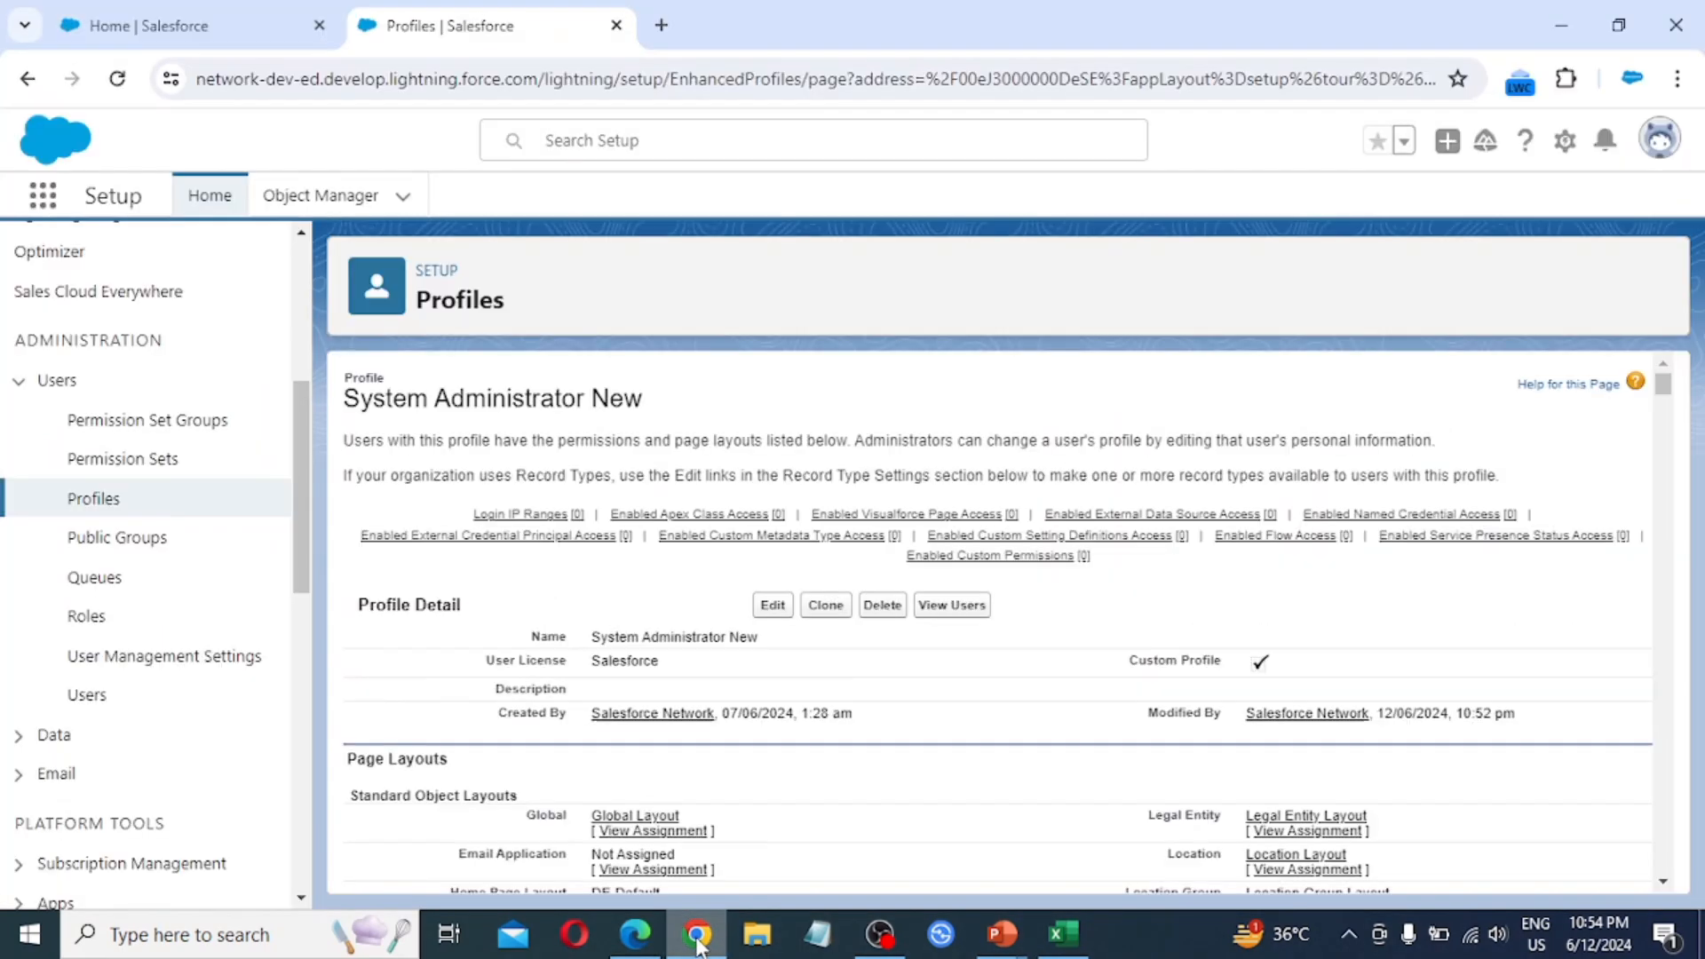
pyautogui.click(1661, 141)
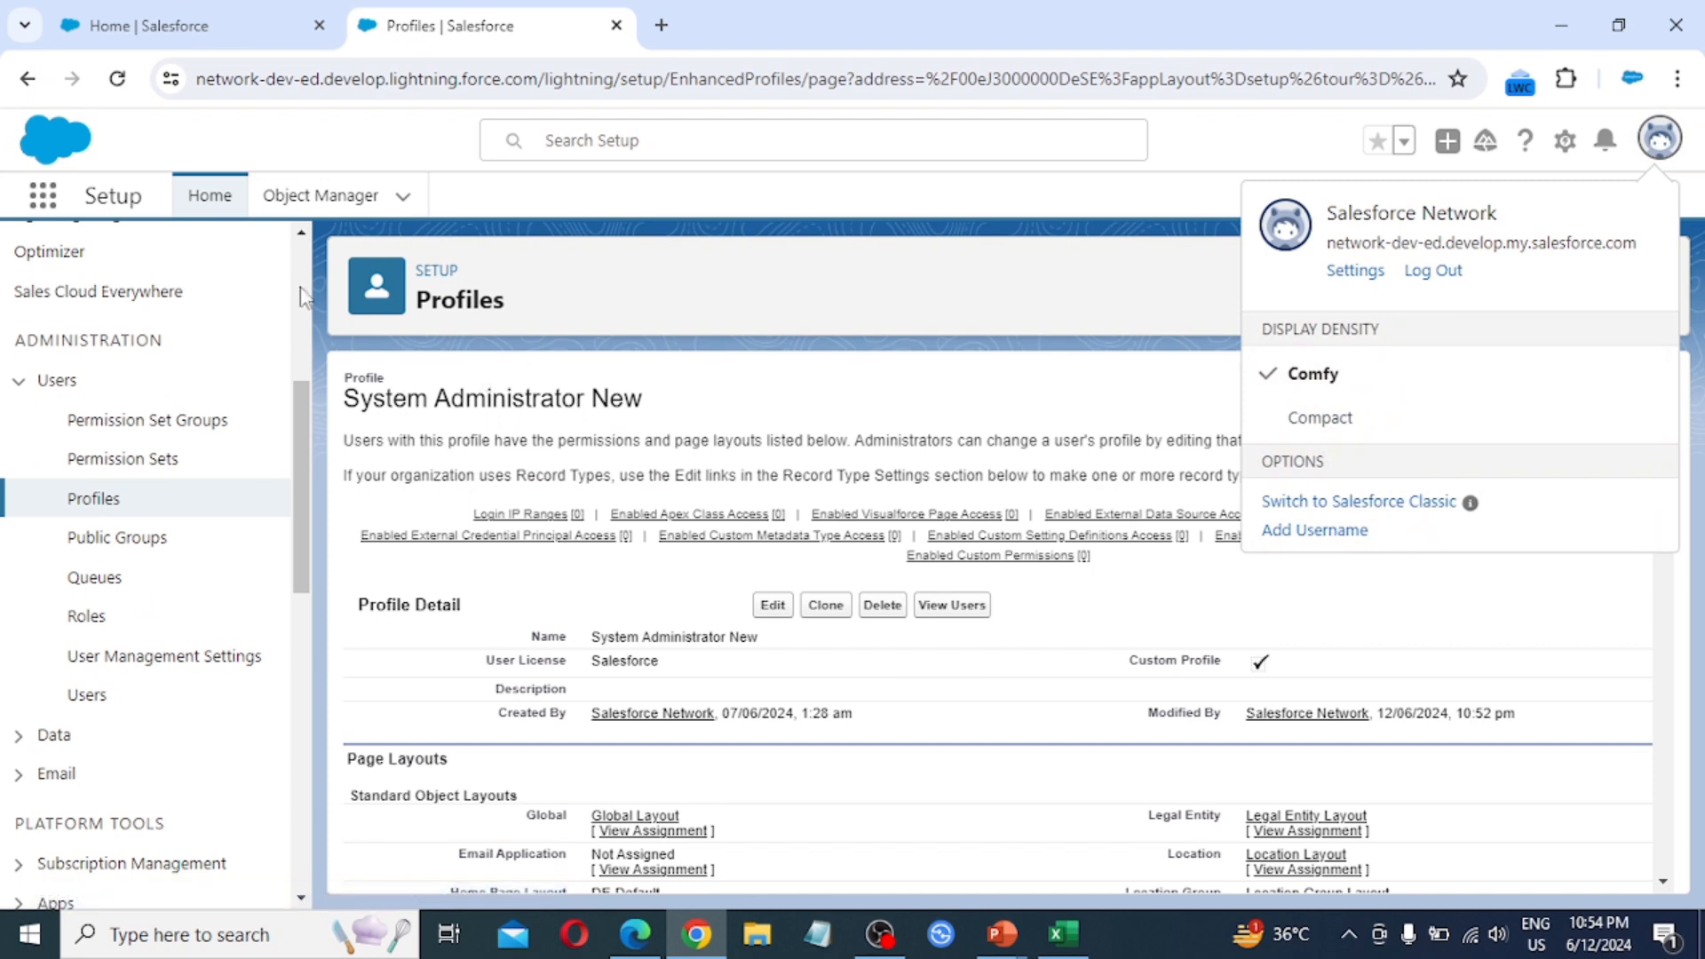
pyautogui.click(43, 197)
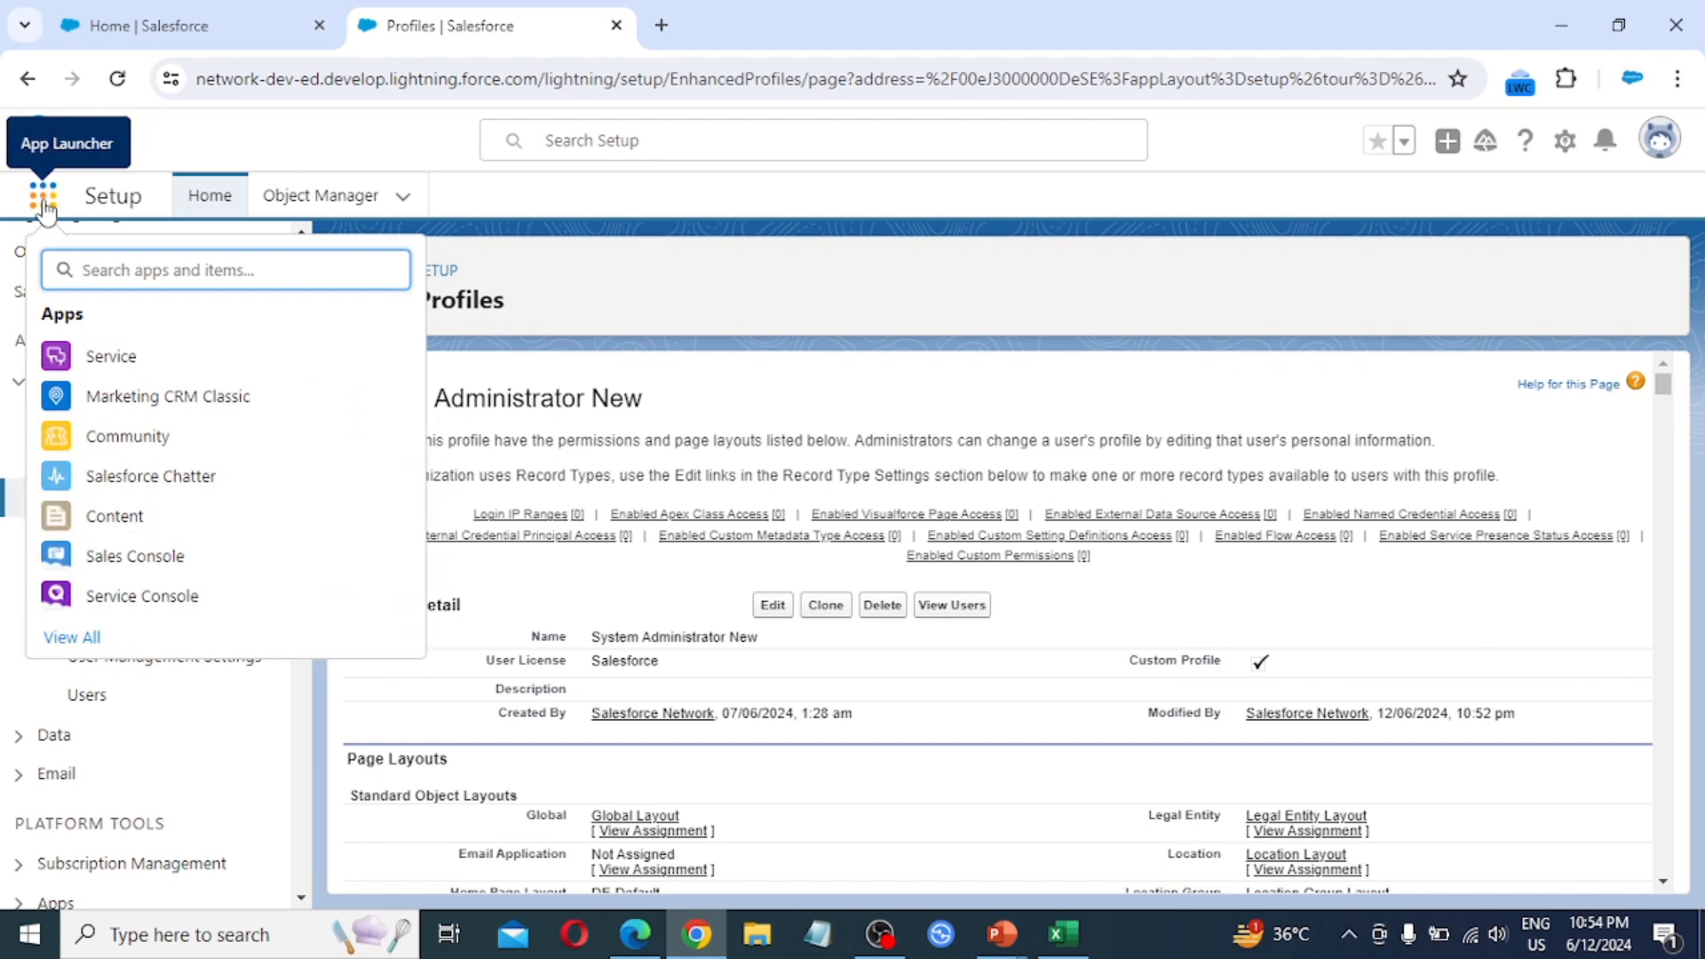
pyautogui.write('ems')
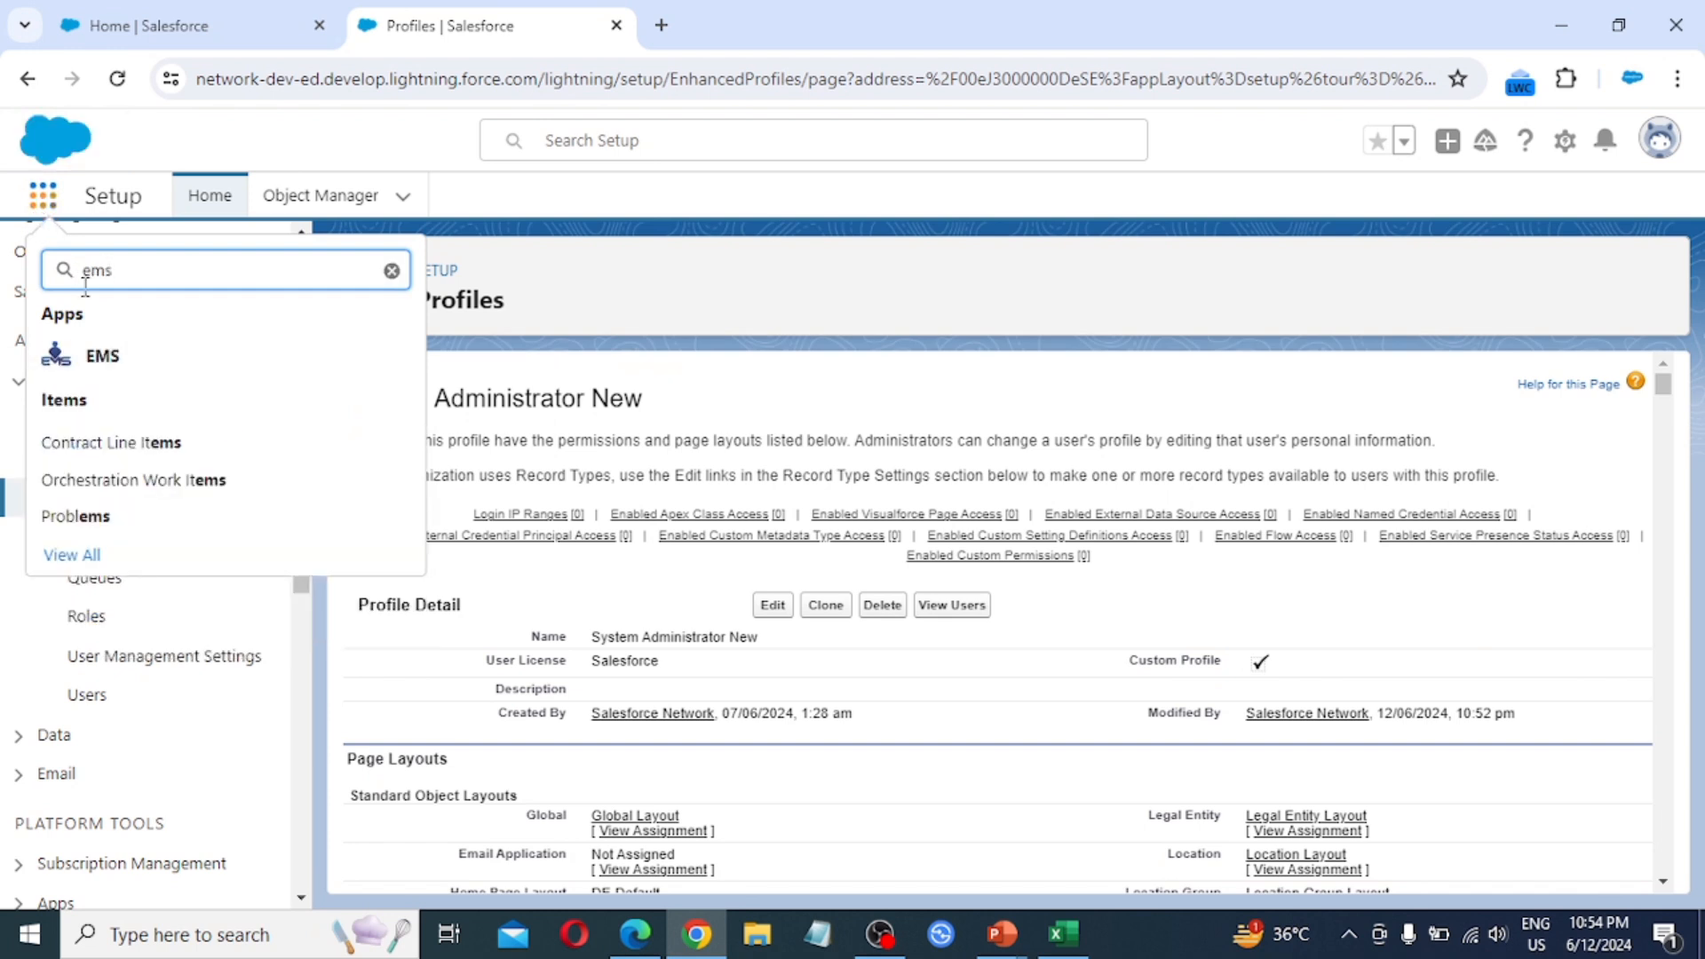
pyautogui.click(119, 361)
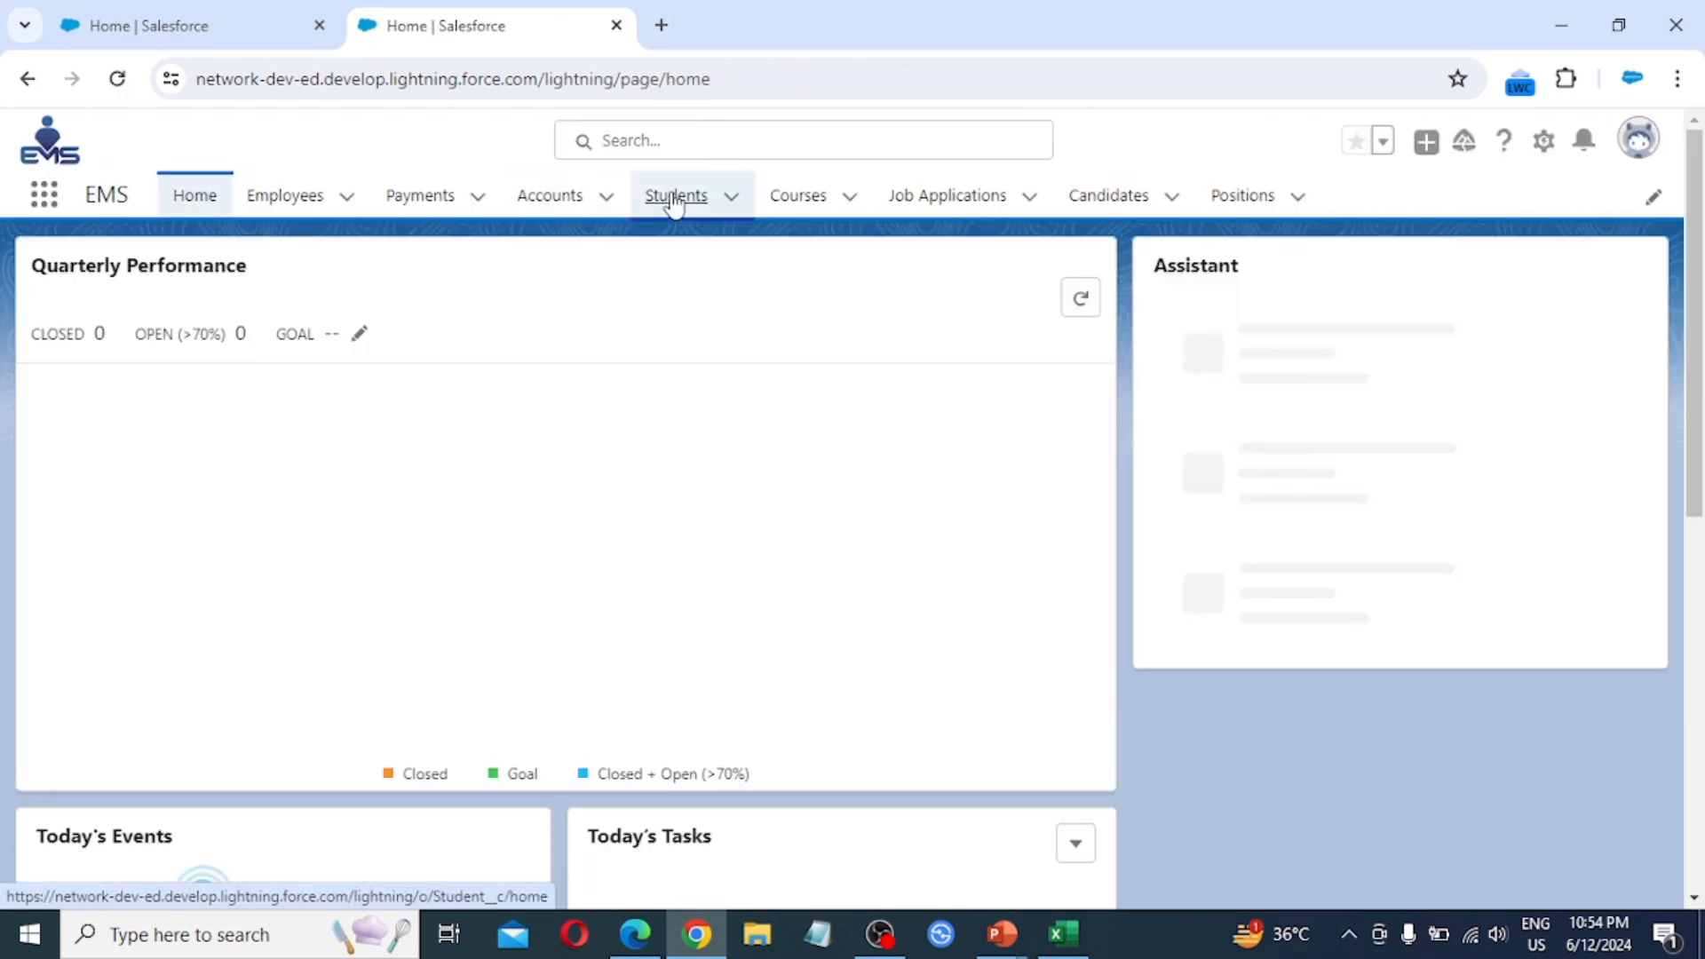
# Show the All list view of students in the administrator's session and open student SID-003.
pyautogui.click(673, 202)
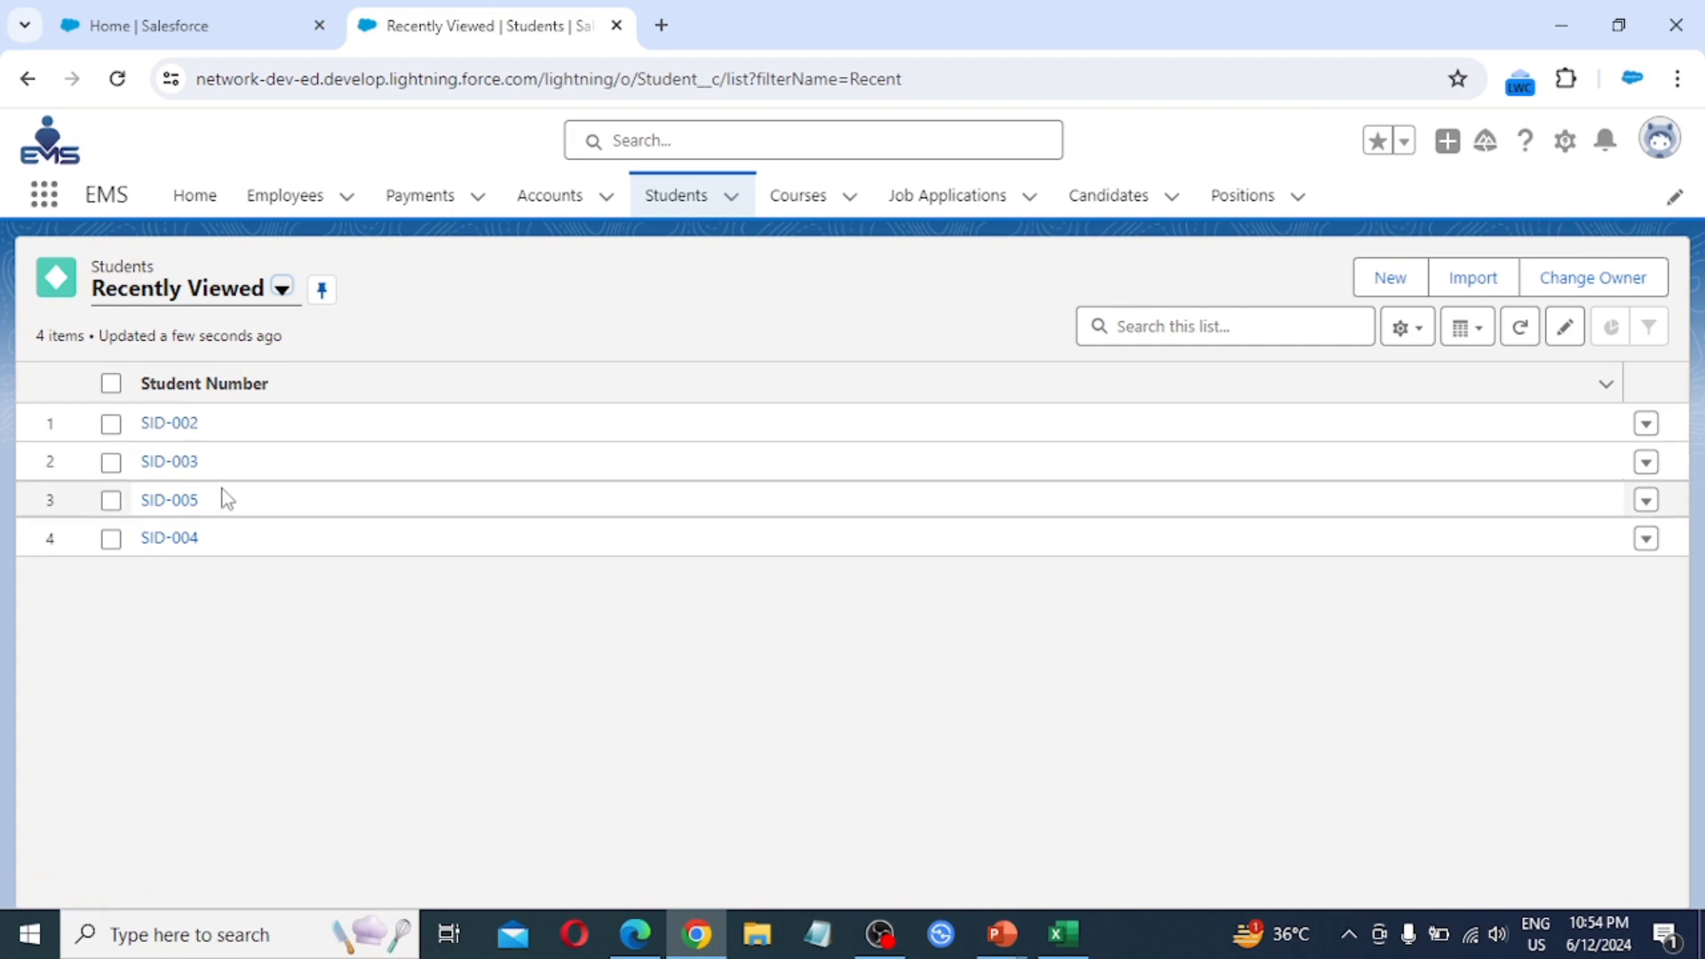
pyautogui.click(266, 315)
pyautogui.click(182, 389)
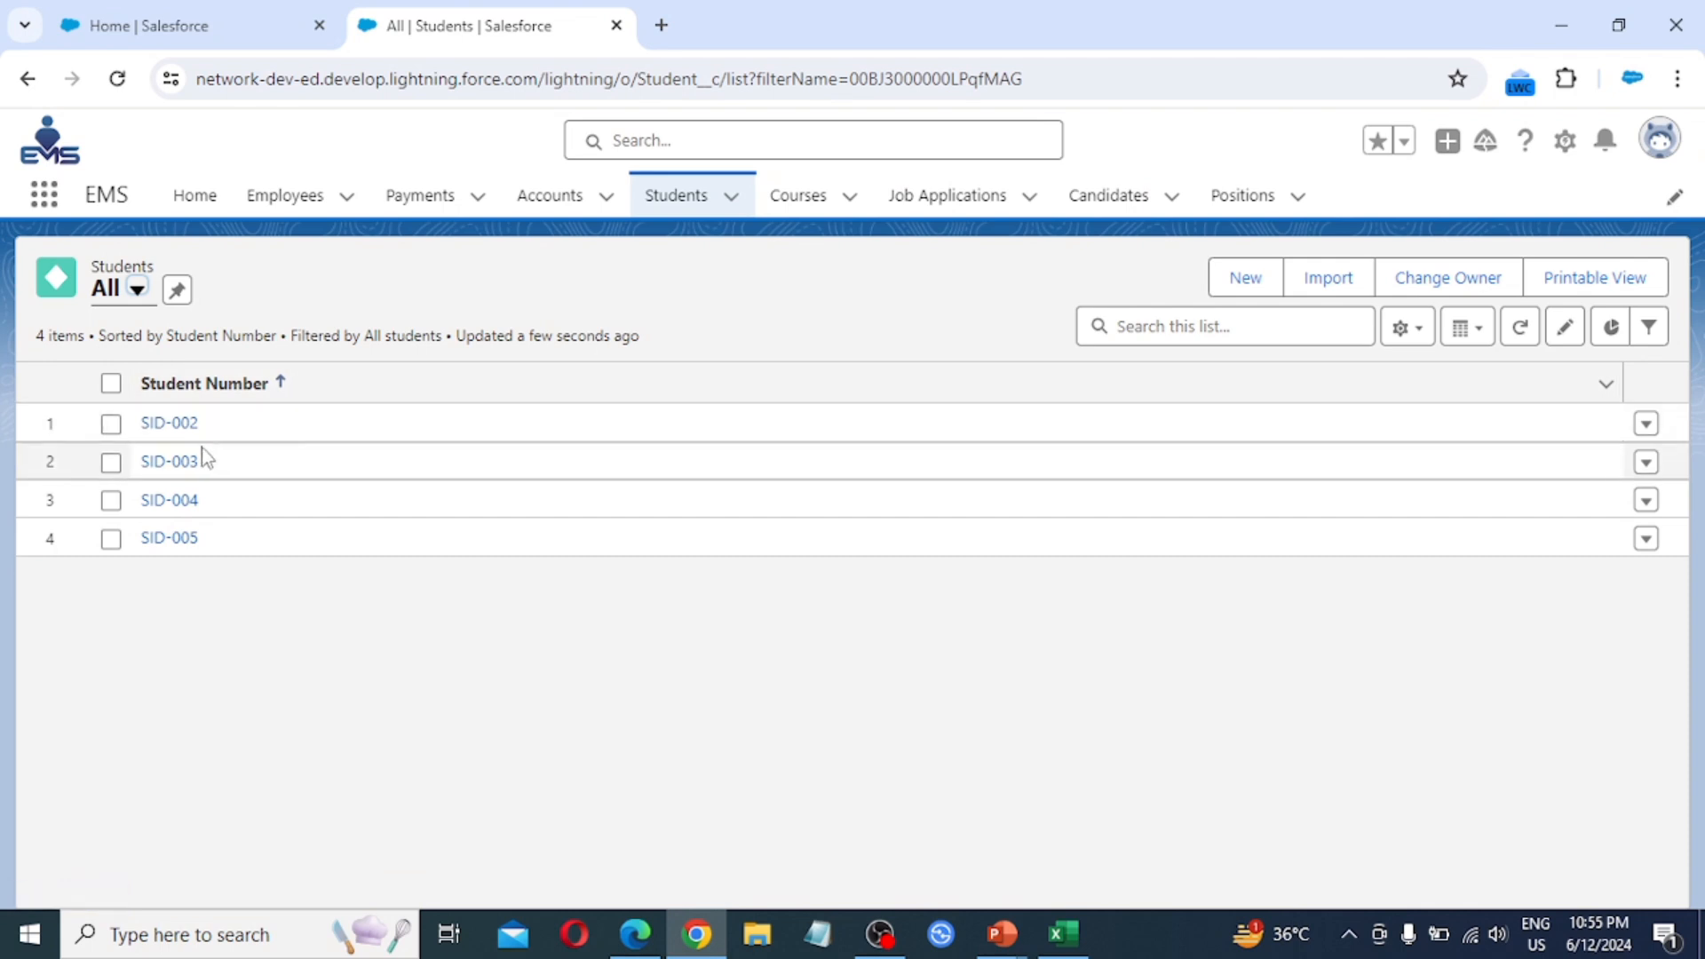
pyautogui.click(187, 464)
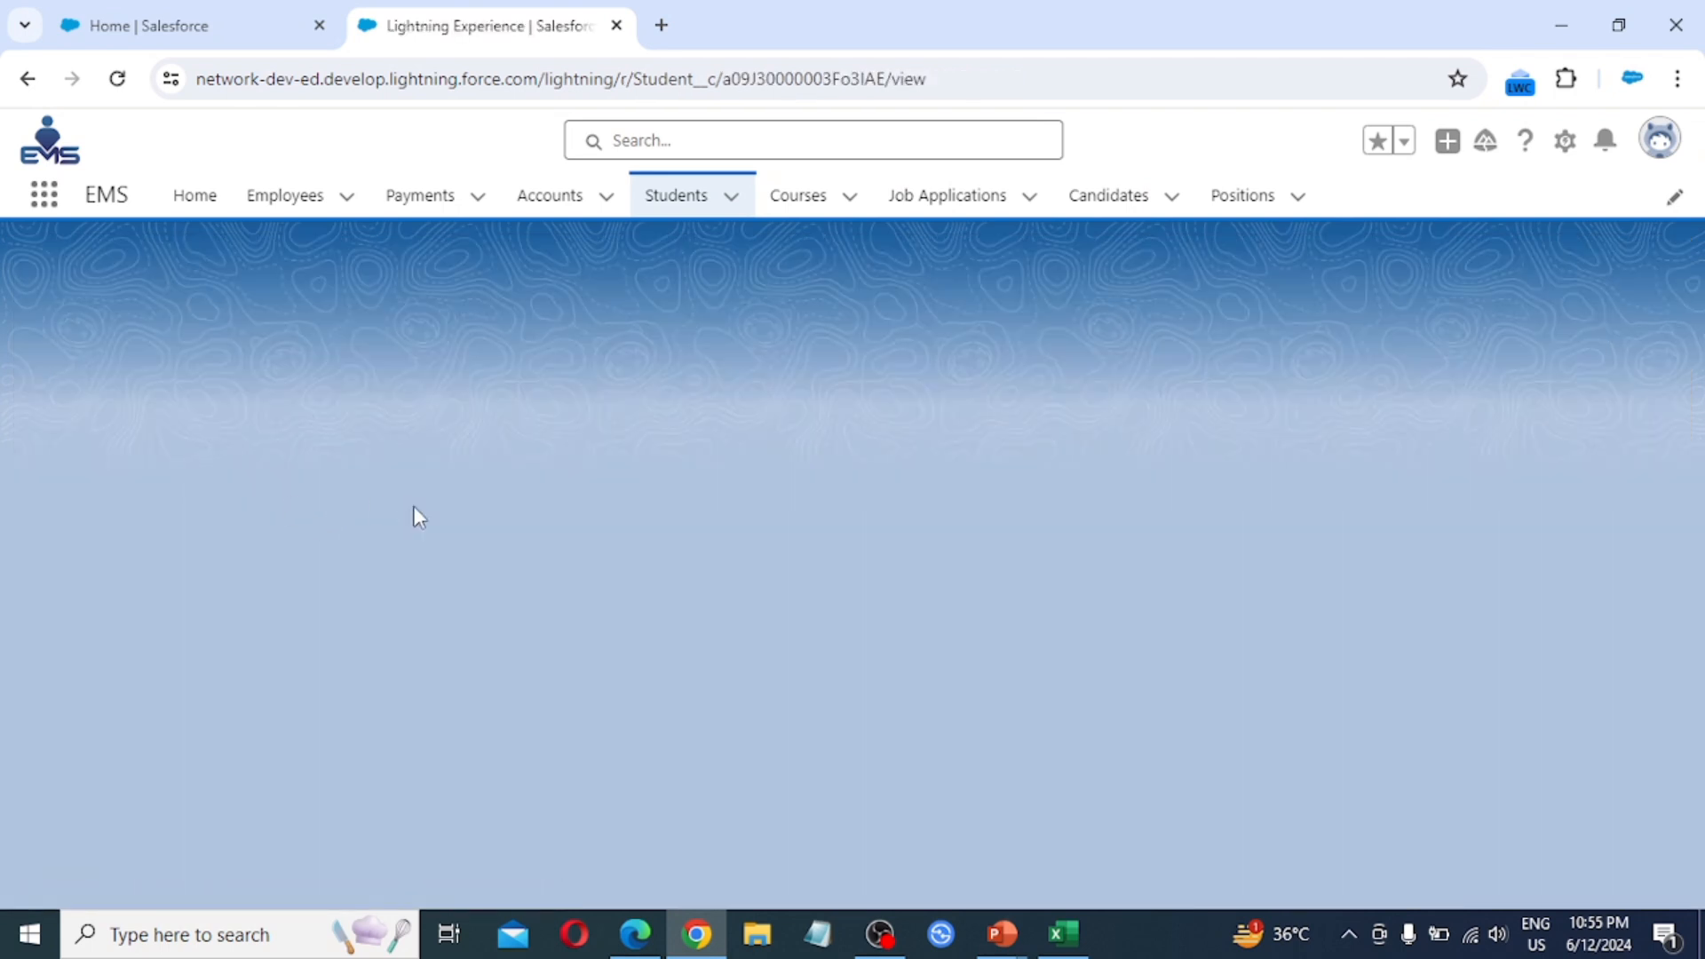